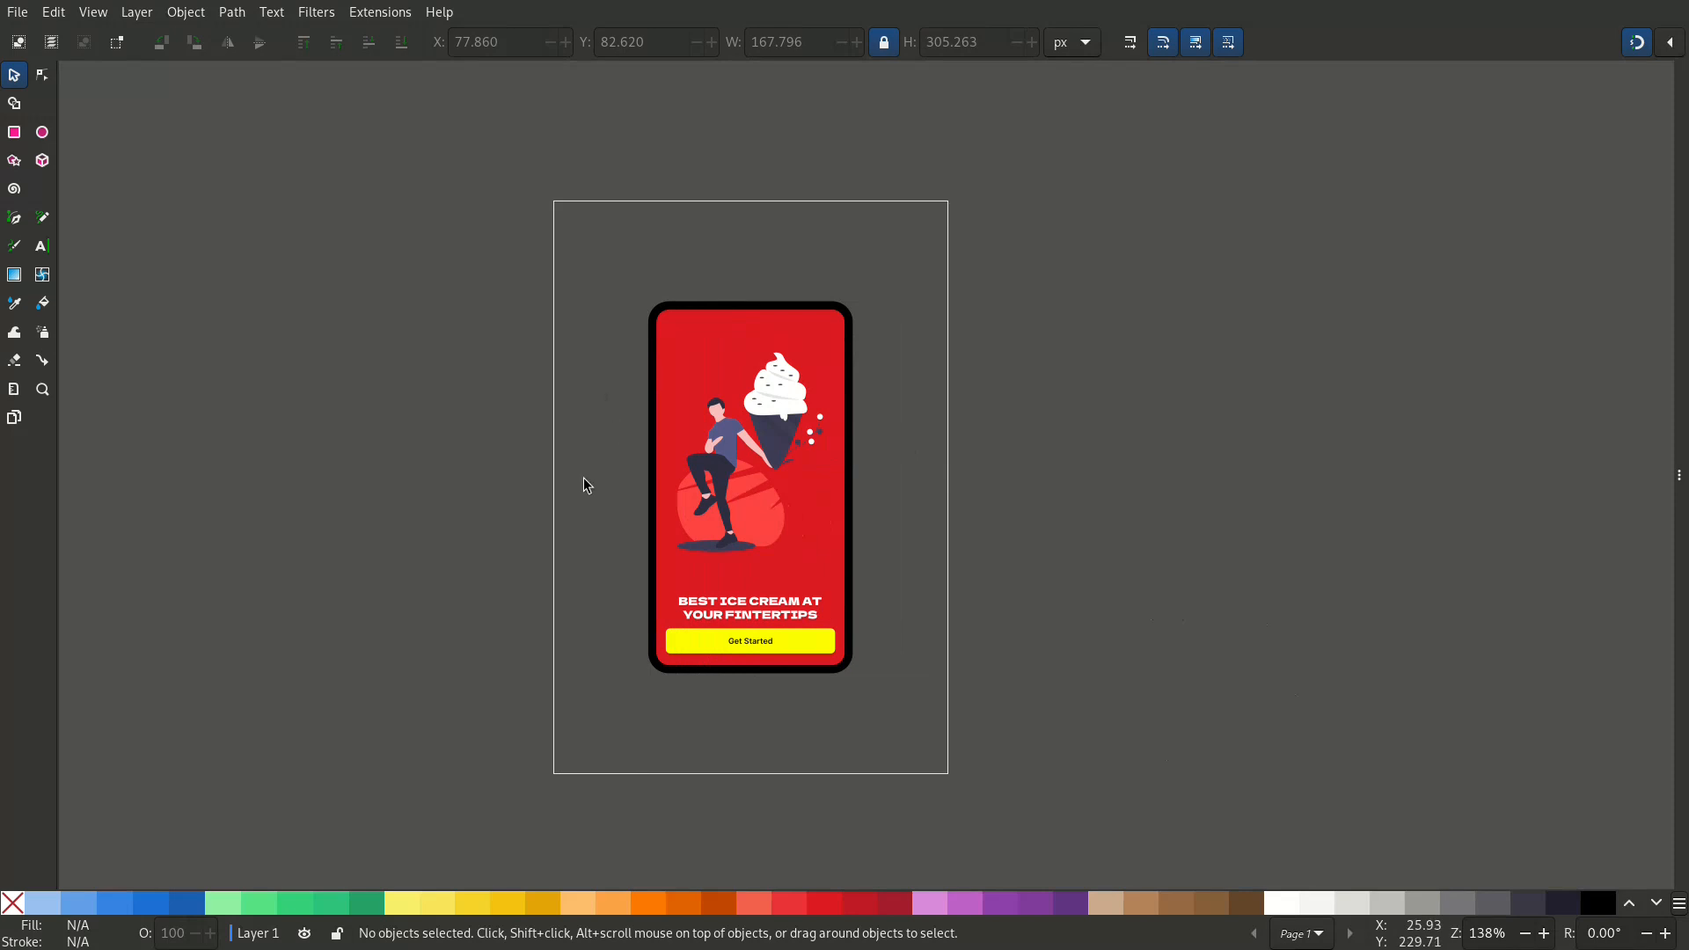
# Open the Layers and Objects dialog to list the phone mockup's parts.
pyautogui.moveTo(595, 271); pyautogui.dragTo(572, 265)
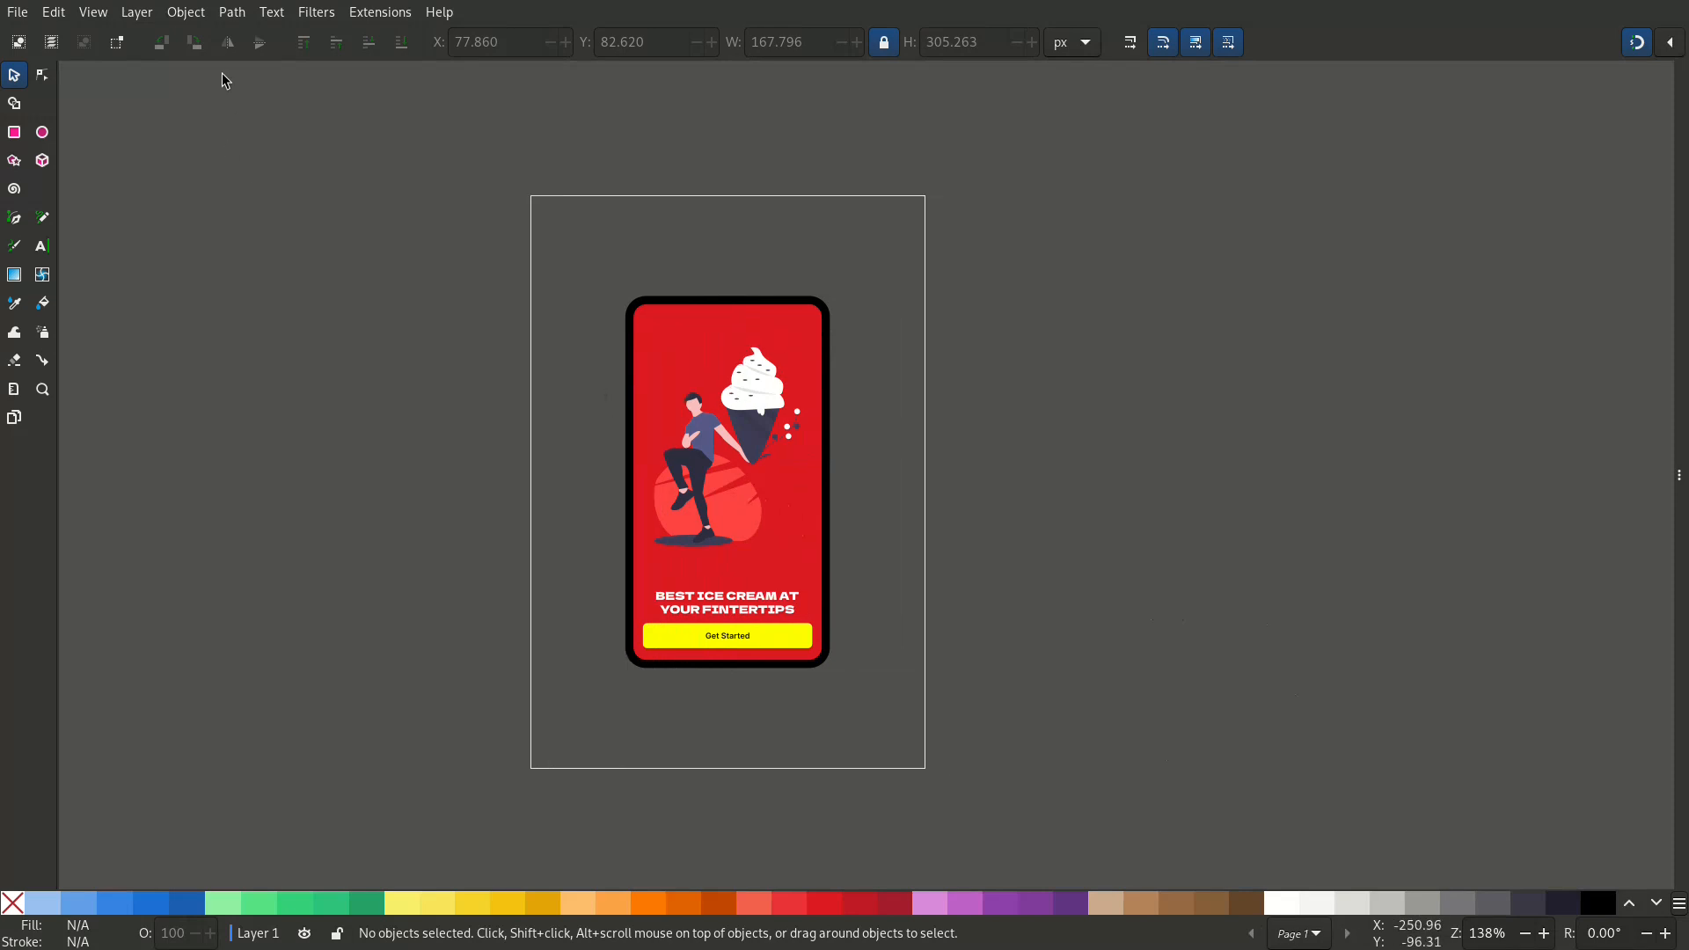
pyautogui.click(123, 15)
pyautogui.click(147, 46)
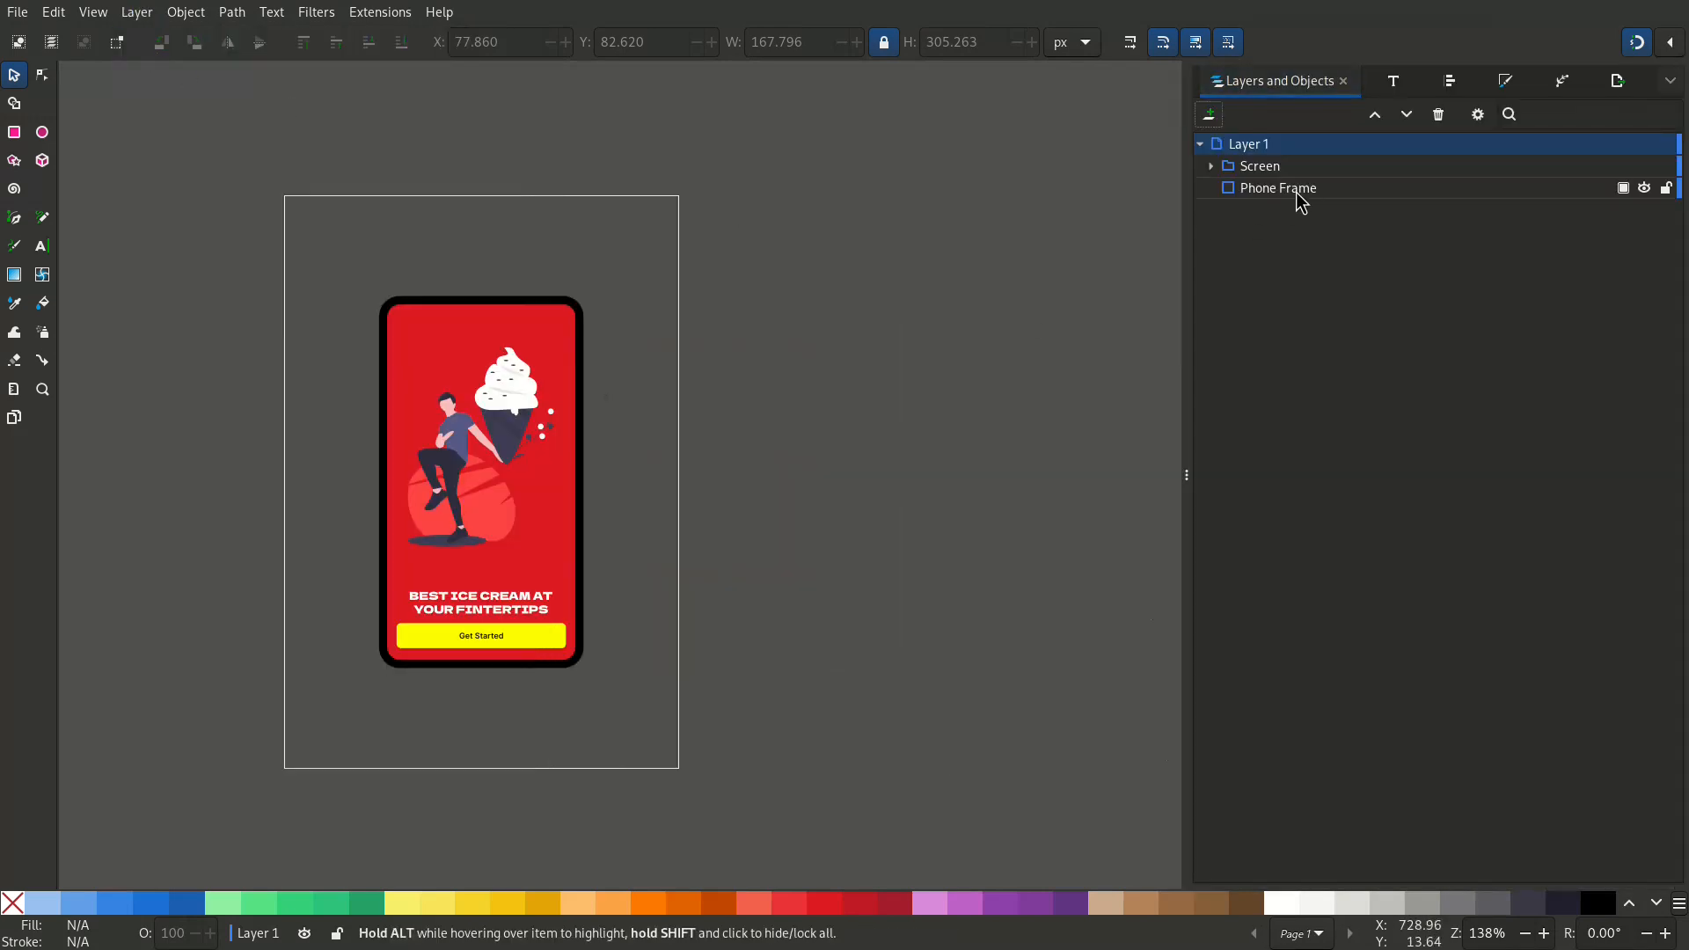
# Toggle the visibility of the Phone Frame and Screen objects to identify each part of the mockup.
pyautogui.click(1271, 192)
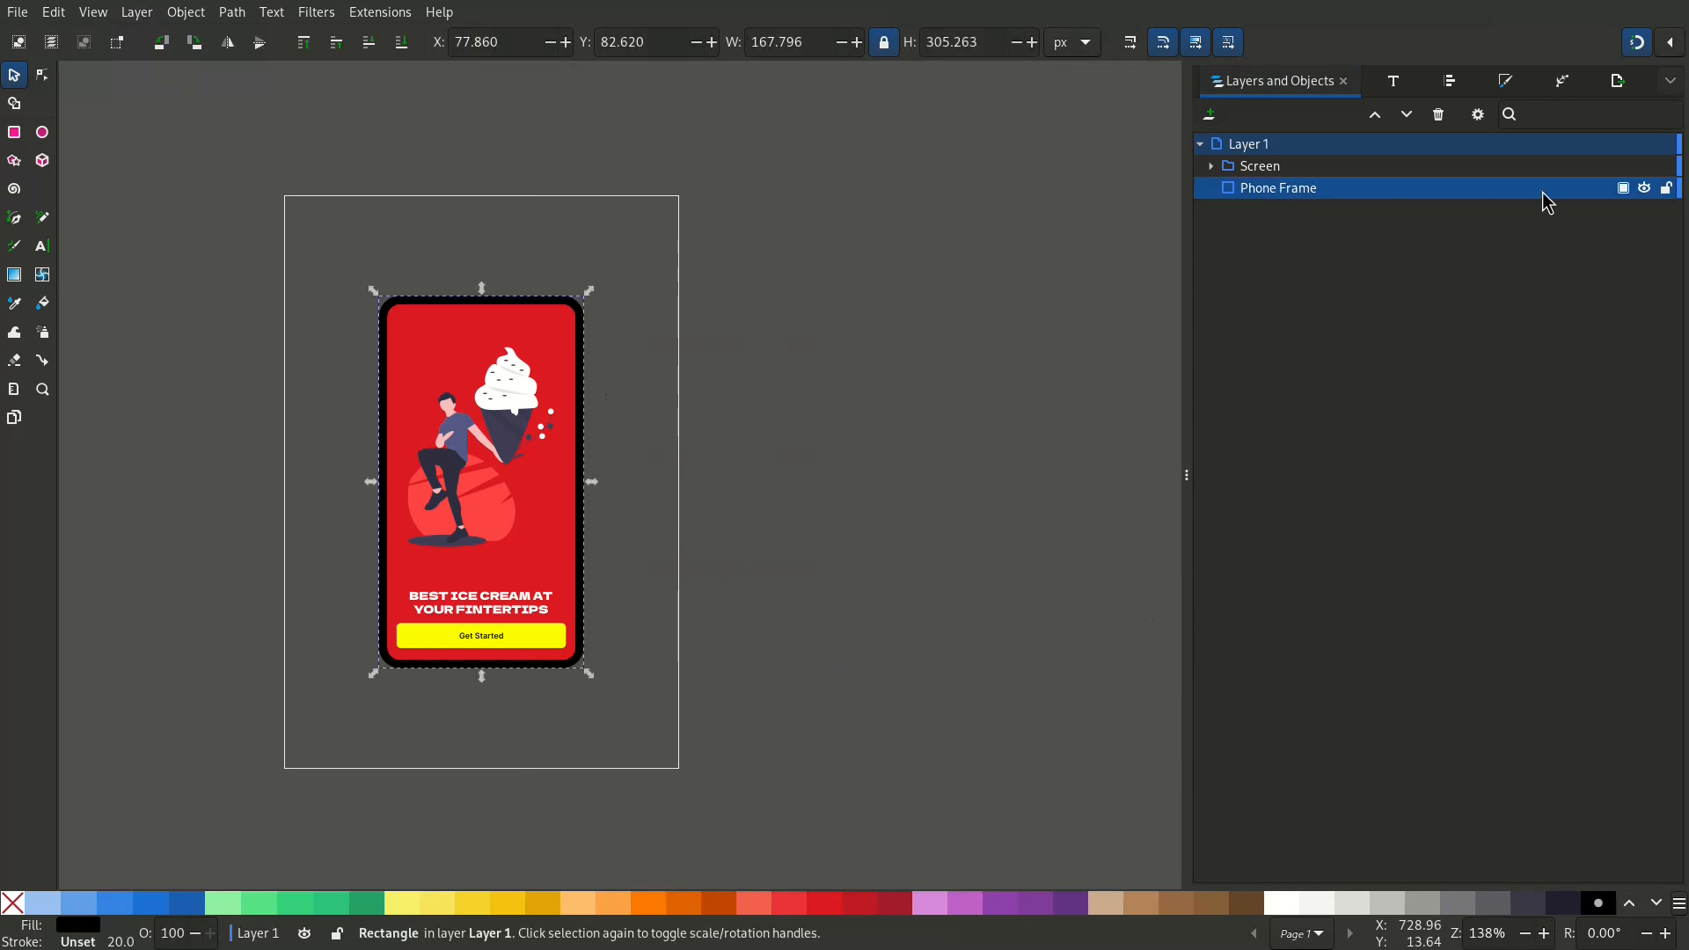
pyautogui.click(1645, 189)
pyautogui.click(1645, 166)
pyautogui.click(1644, 166)
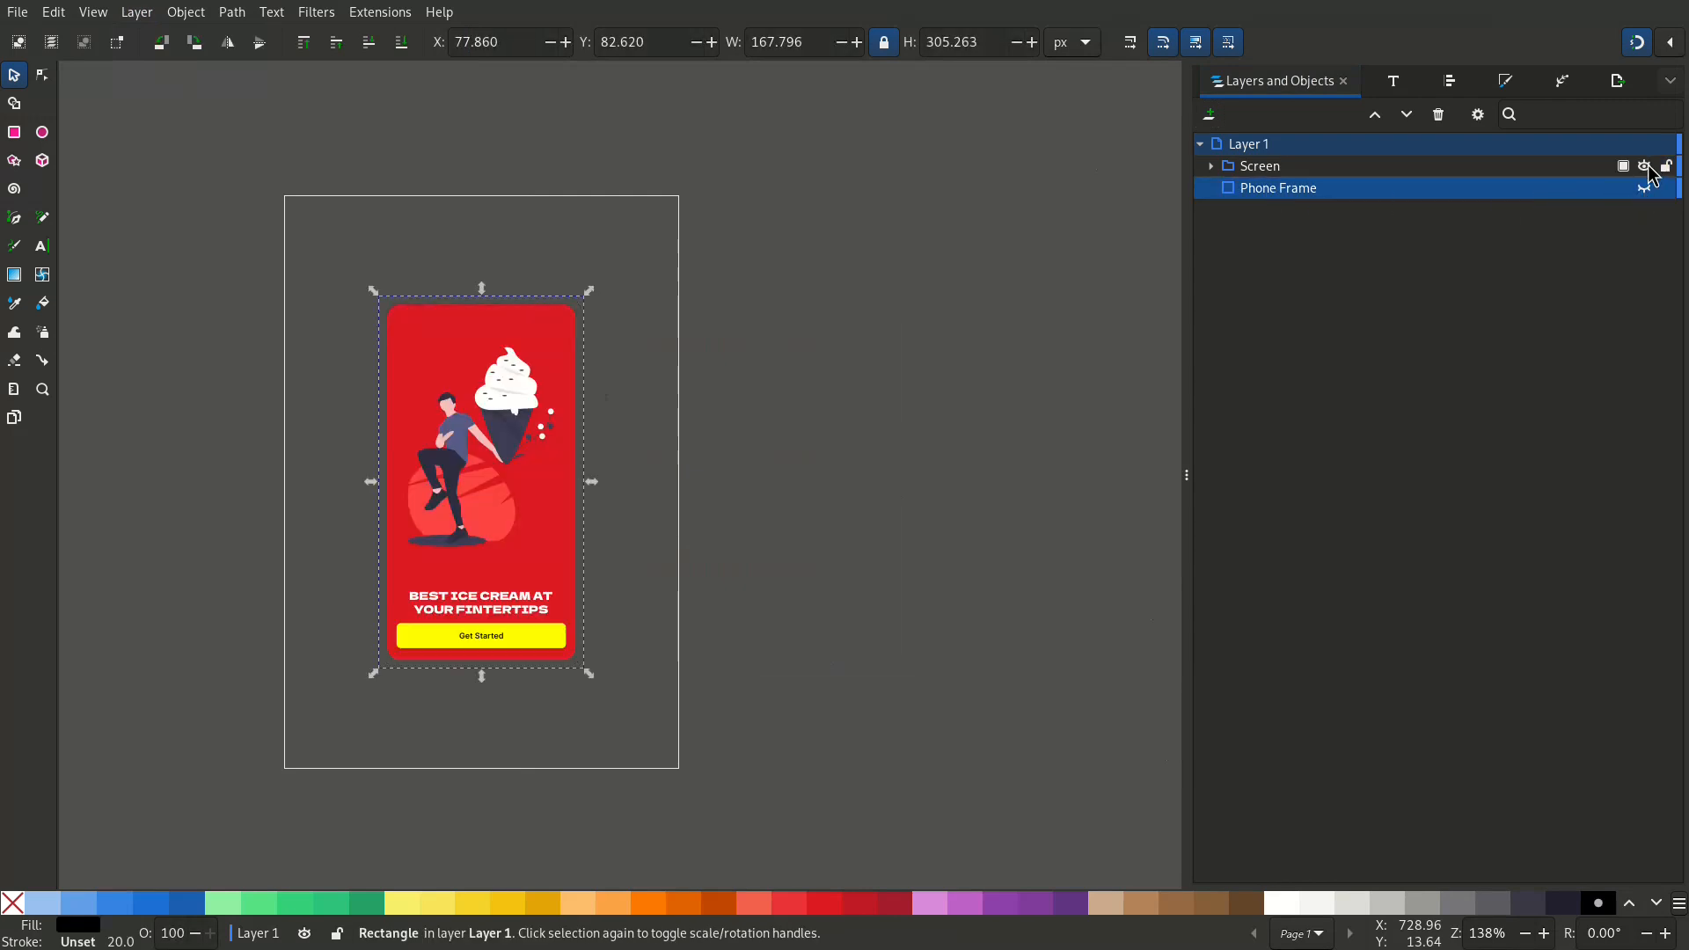
pyautogui.click(1645, 189)
pyautogui.press('Escape')
# Move the Screen group horizontally off the page to the right of the phone frame, at X about 492 px.
pyautogui.click(409, 387)
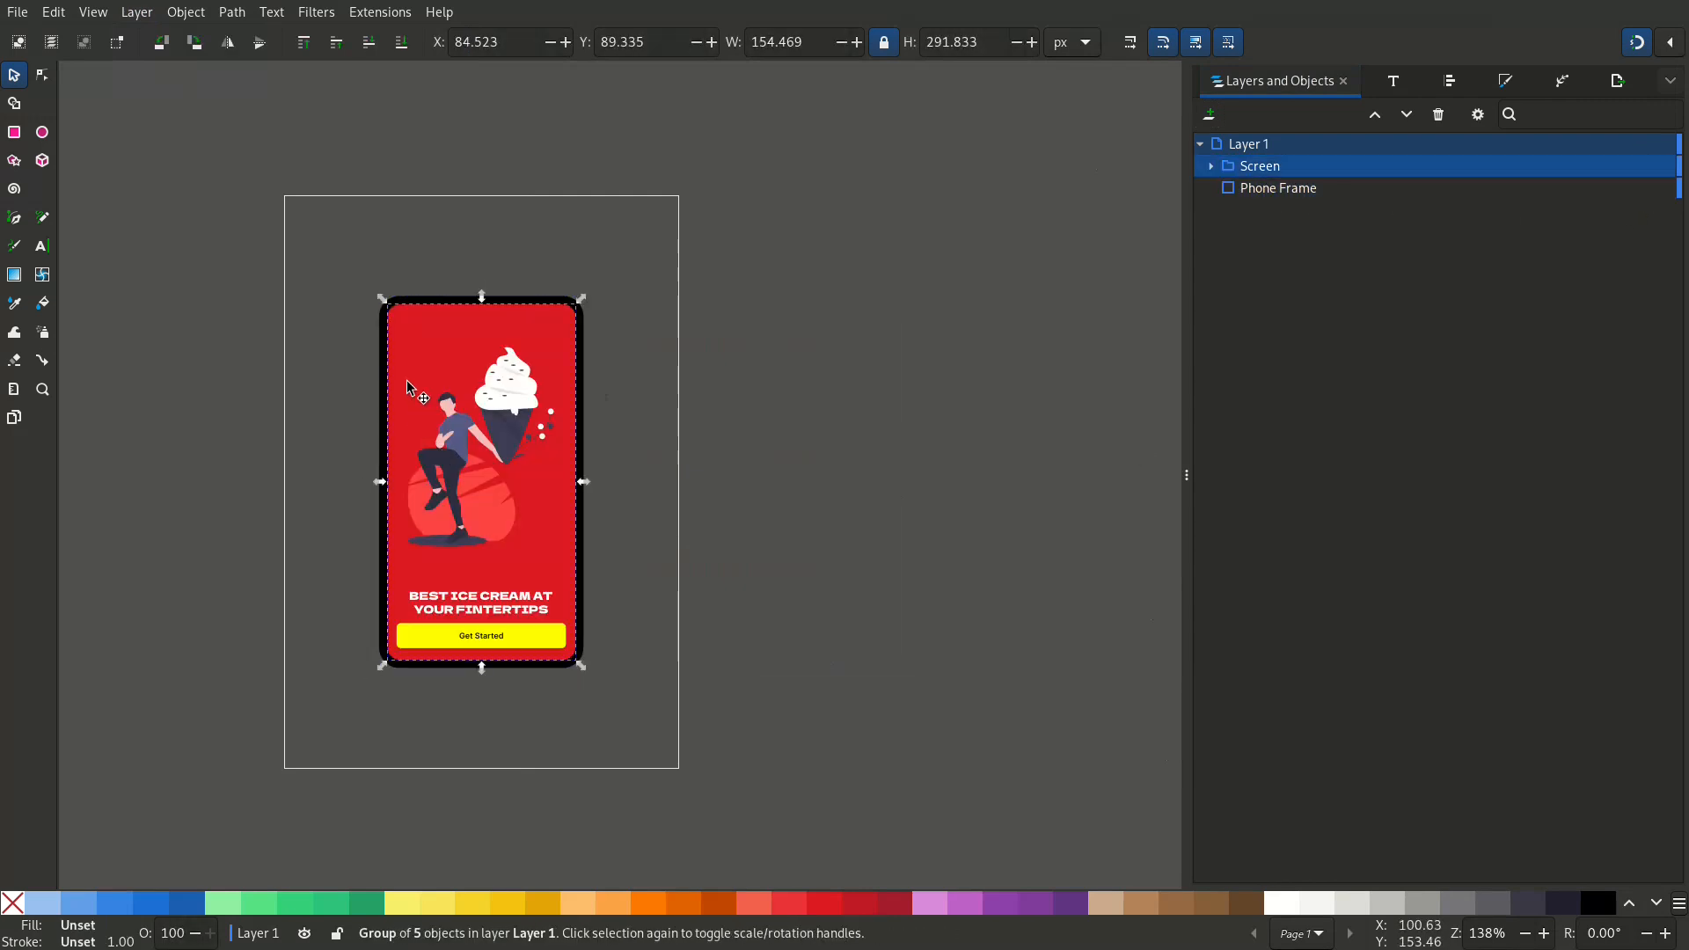
pyautogui.moveTo(409, 387); pyautogui.dragTo(906, 387)
pyautogui.press('Escape')
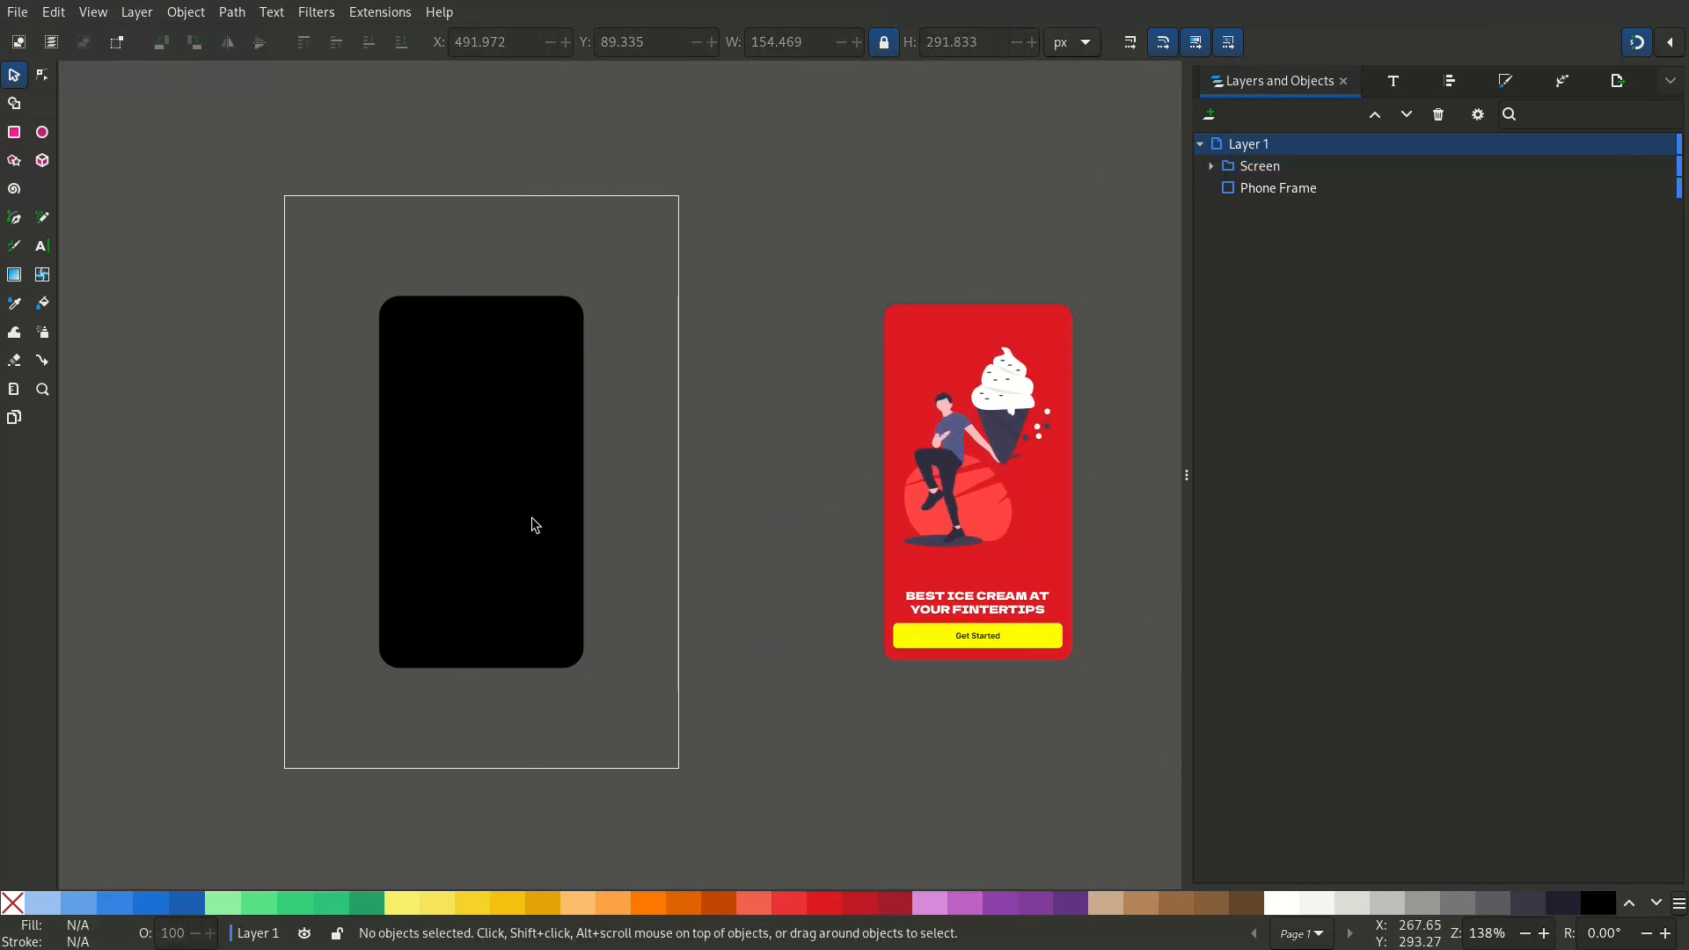
# Select the black Phone Frame rectangle, open the Filter Editor for it and place the dialog clear of the shape.
pyautogui.click(555, 446)
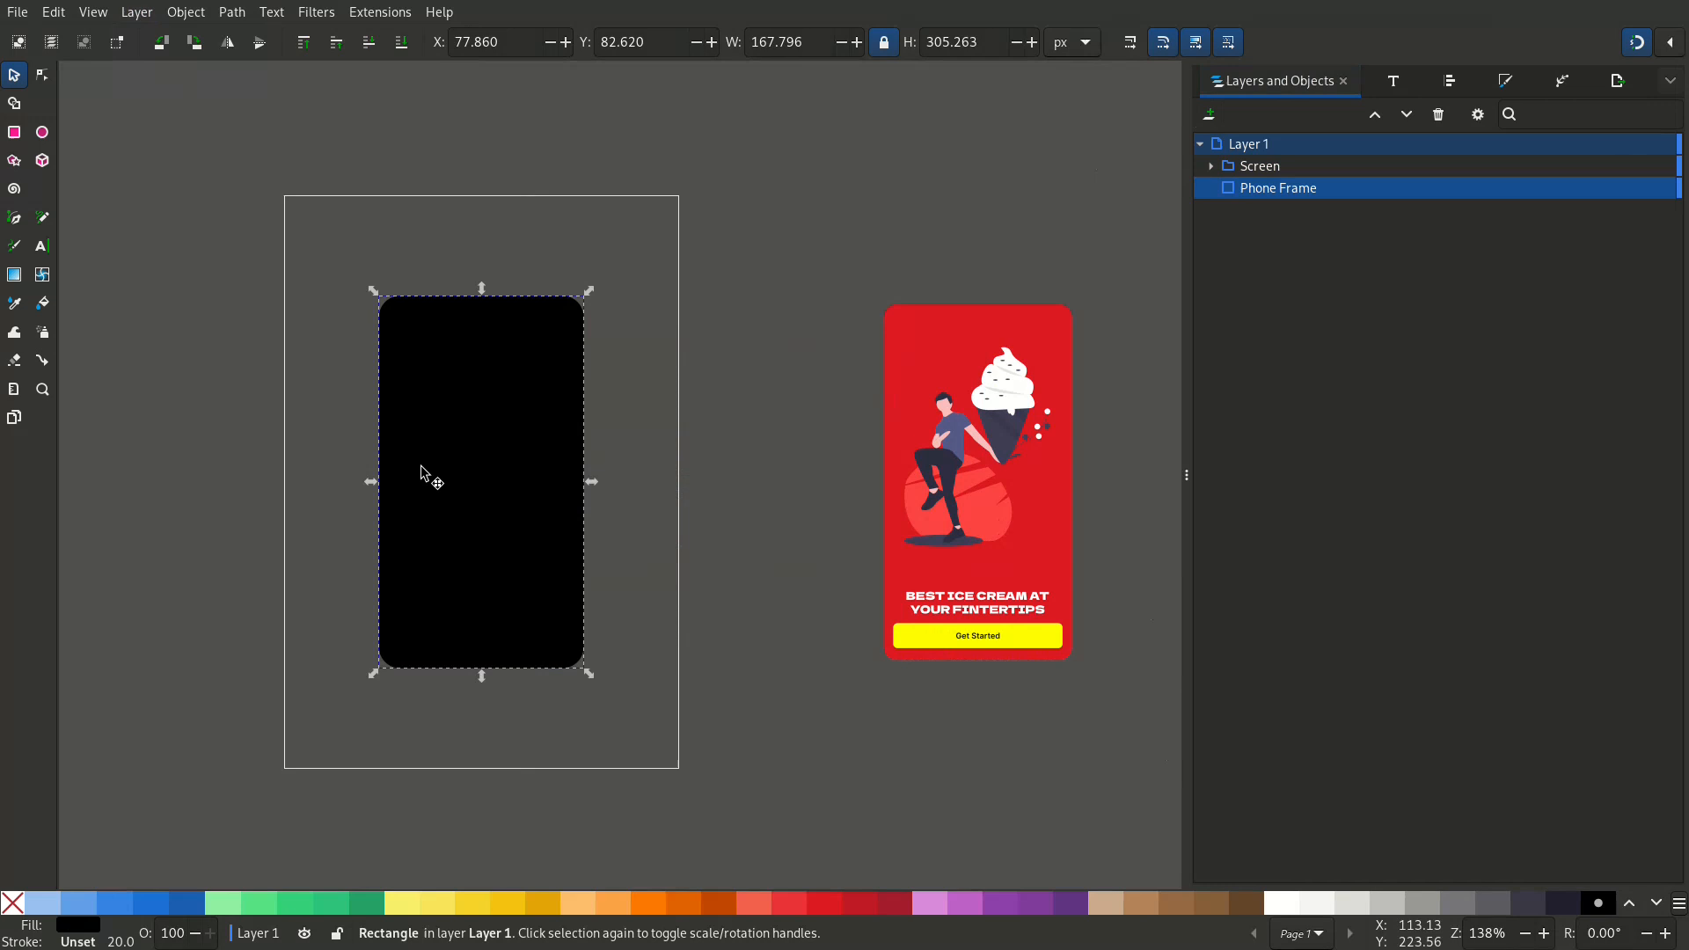
pyautogui.click(257, 489)
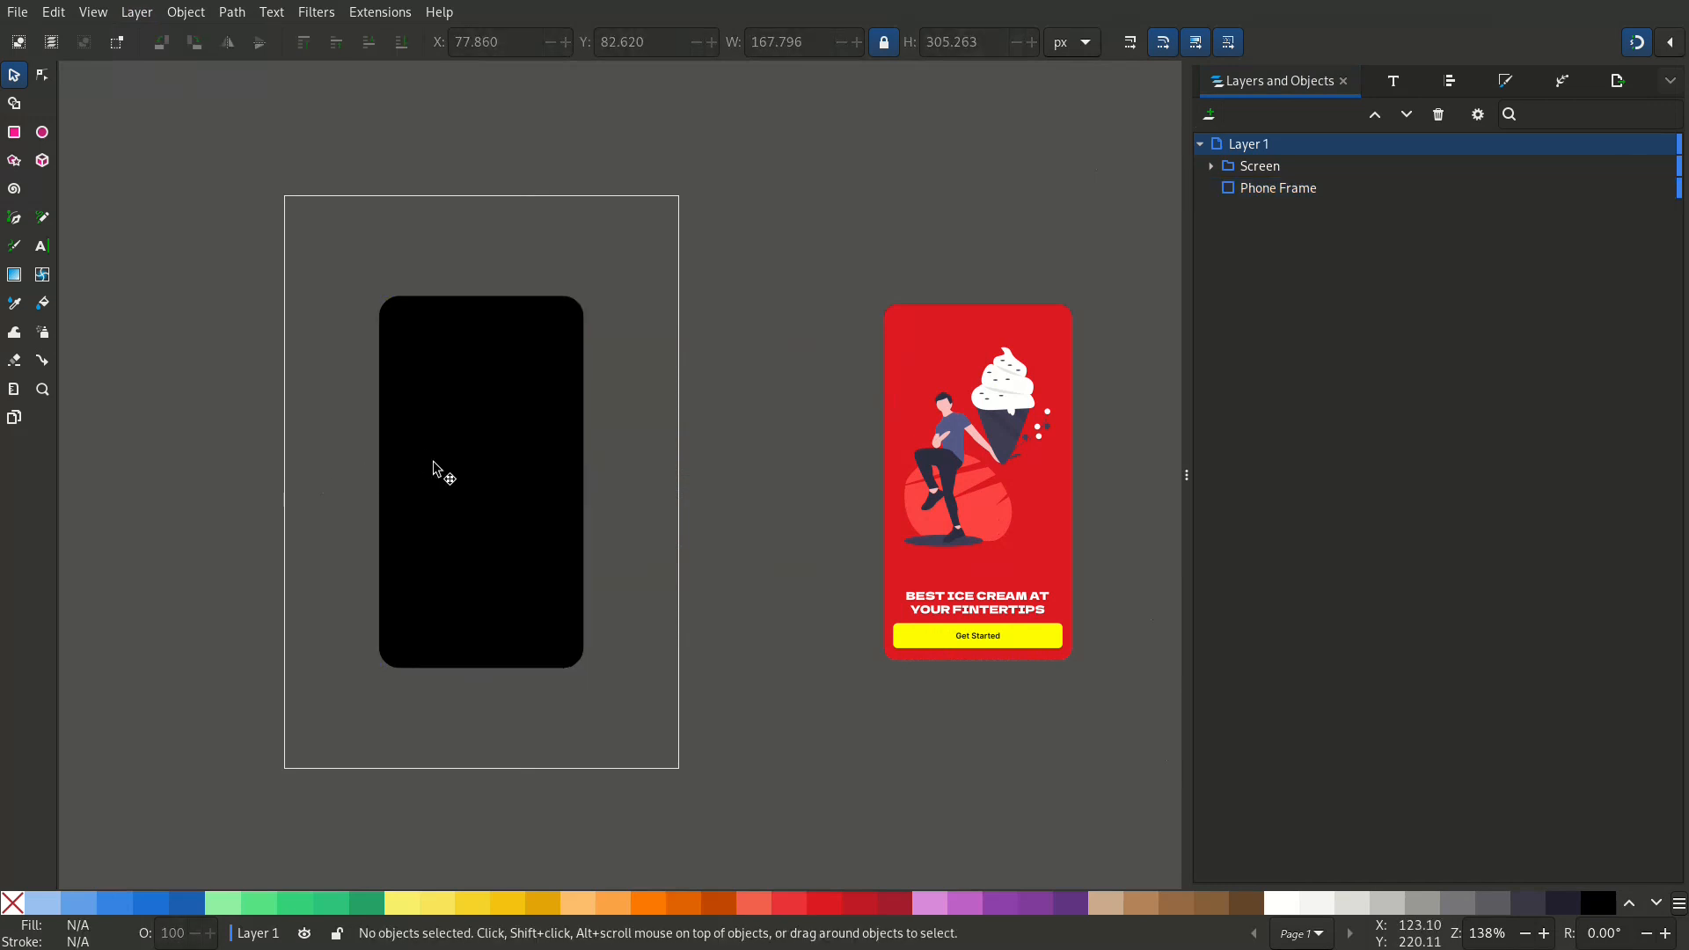
pyautogui.click(435, 466)
pyautogui.moveTo(442, 493); pyautogui.dragTo(511, 508)
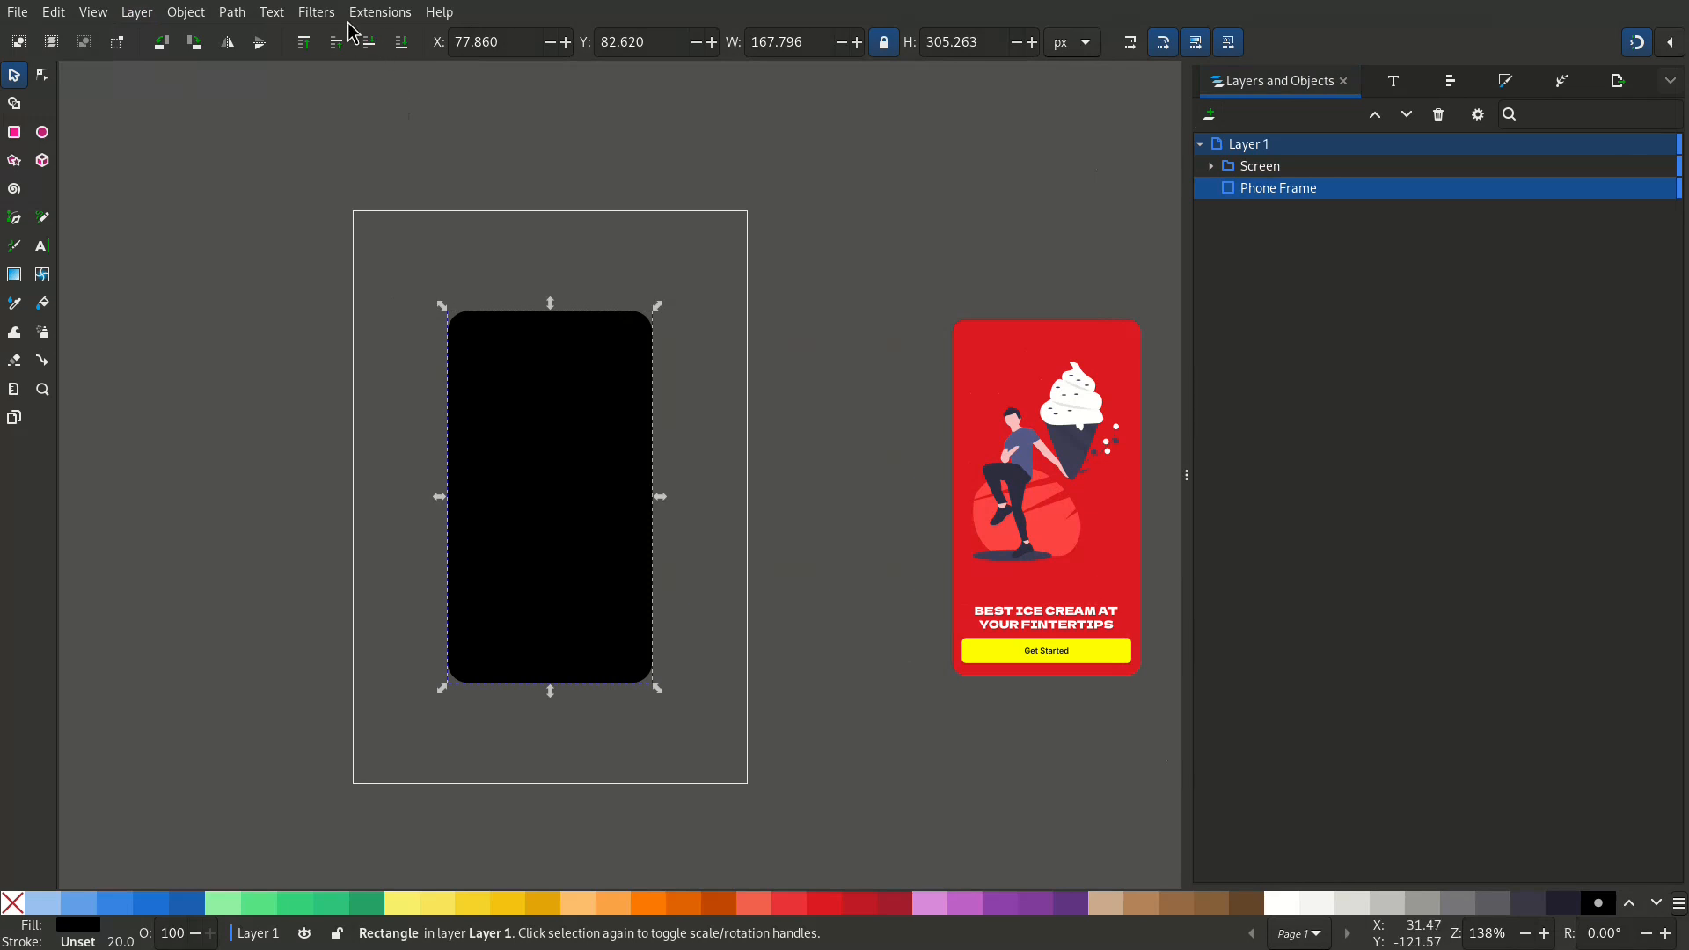
pyautogui.click(315, 13)
pyautogui.click(358, 473)
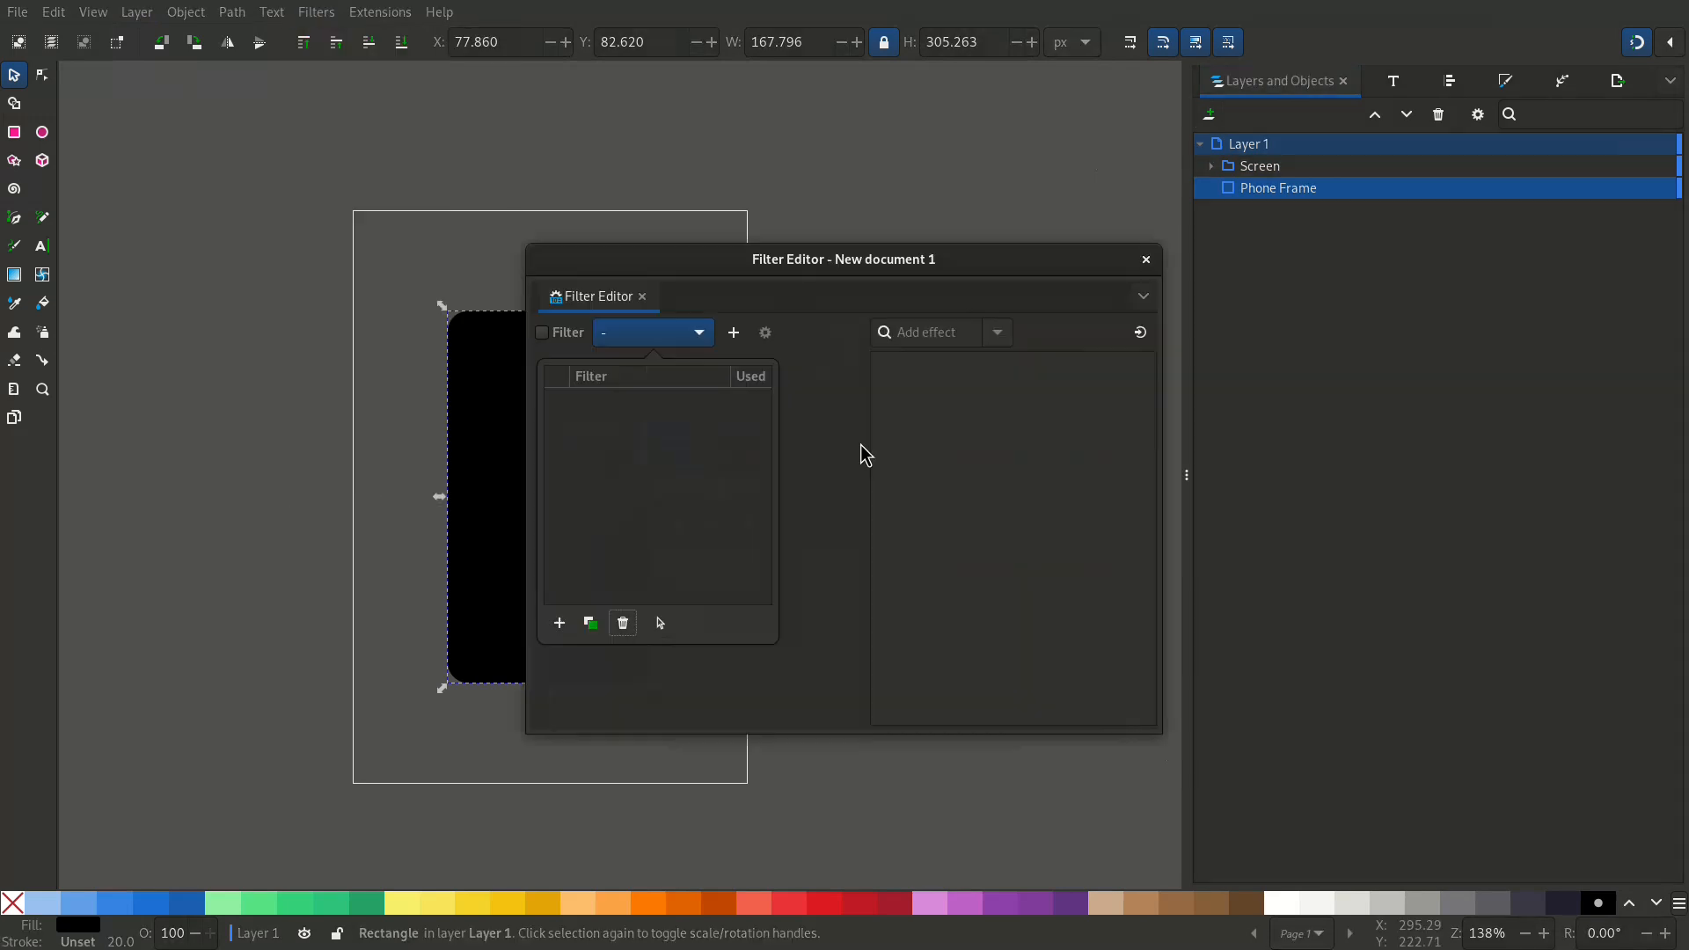
pyautogui.moveTo(778, 266); pyautogui.dragTo(1082, 298)
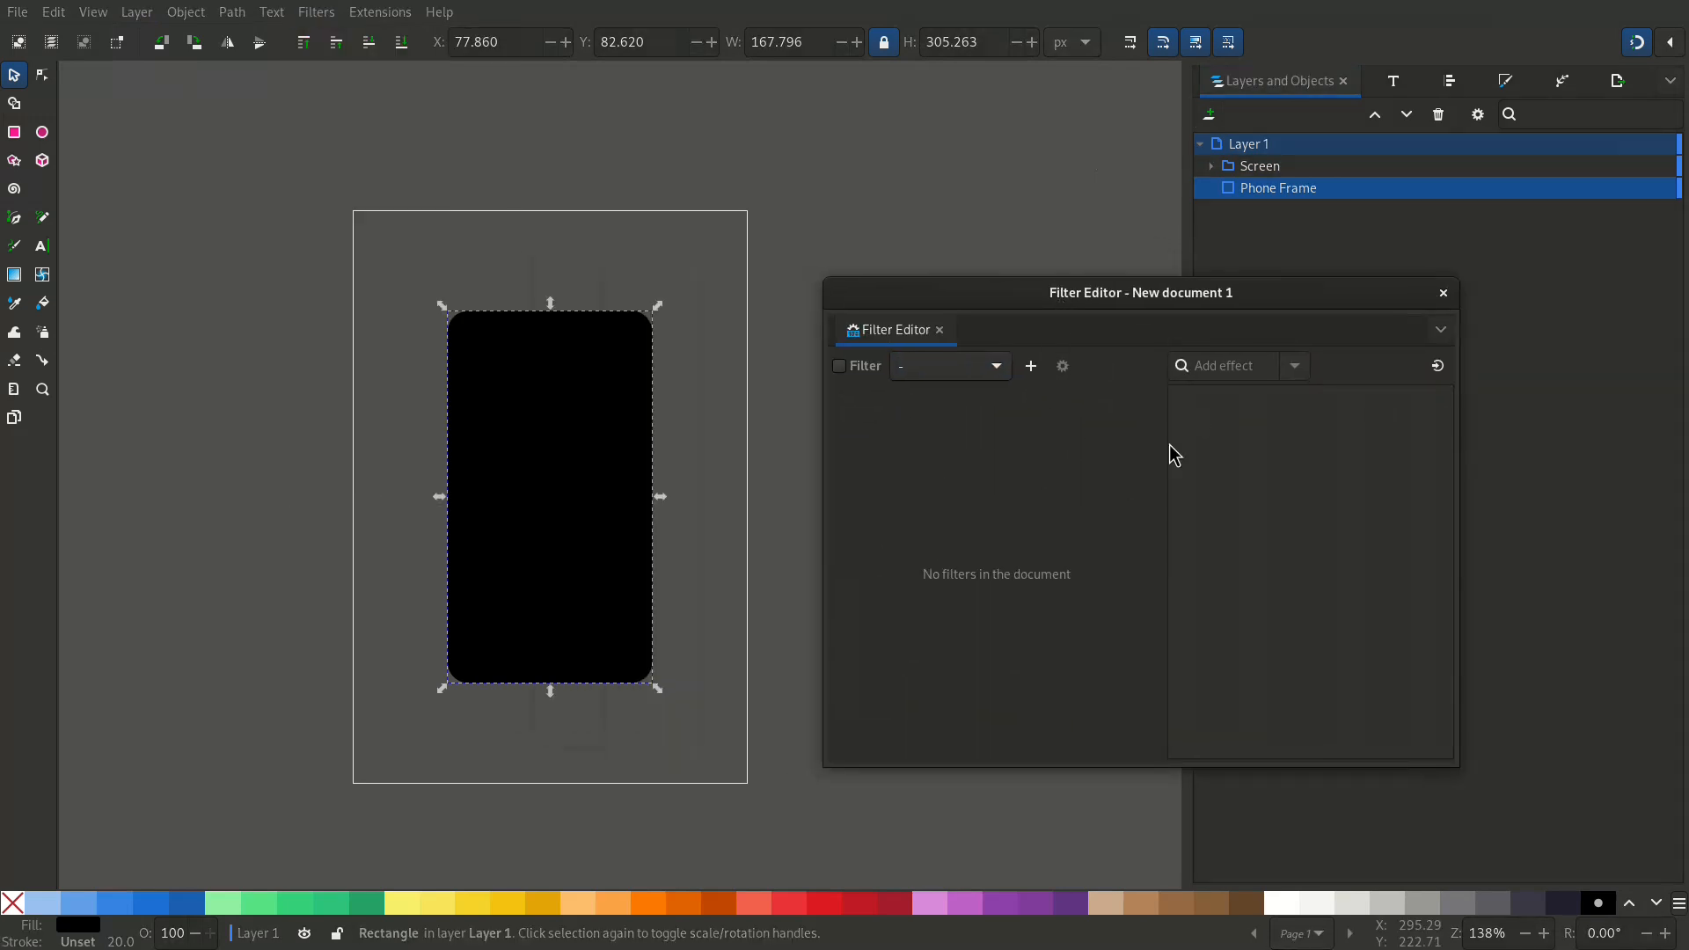
# Create a new filter, name it Lighting and apply it to the Phone Frame.
pyautogui.click(990, 371)
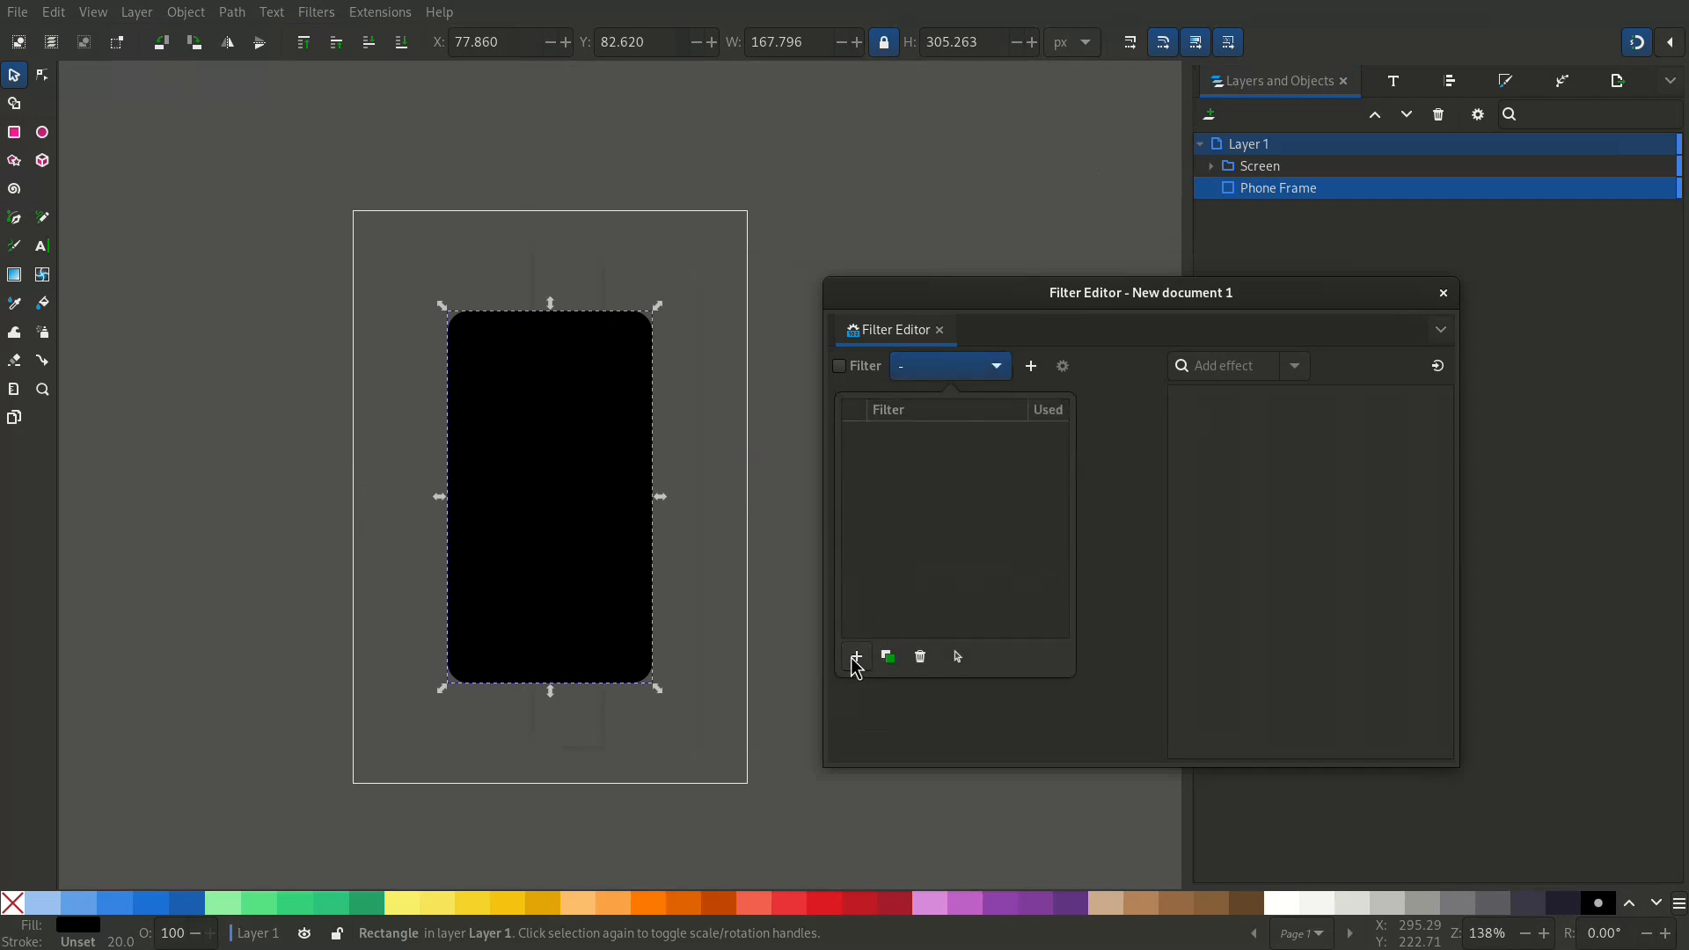
pyautogui.click(855, 657)
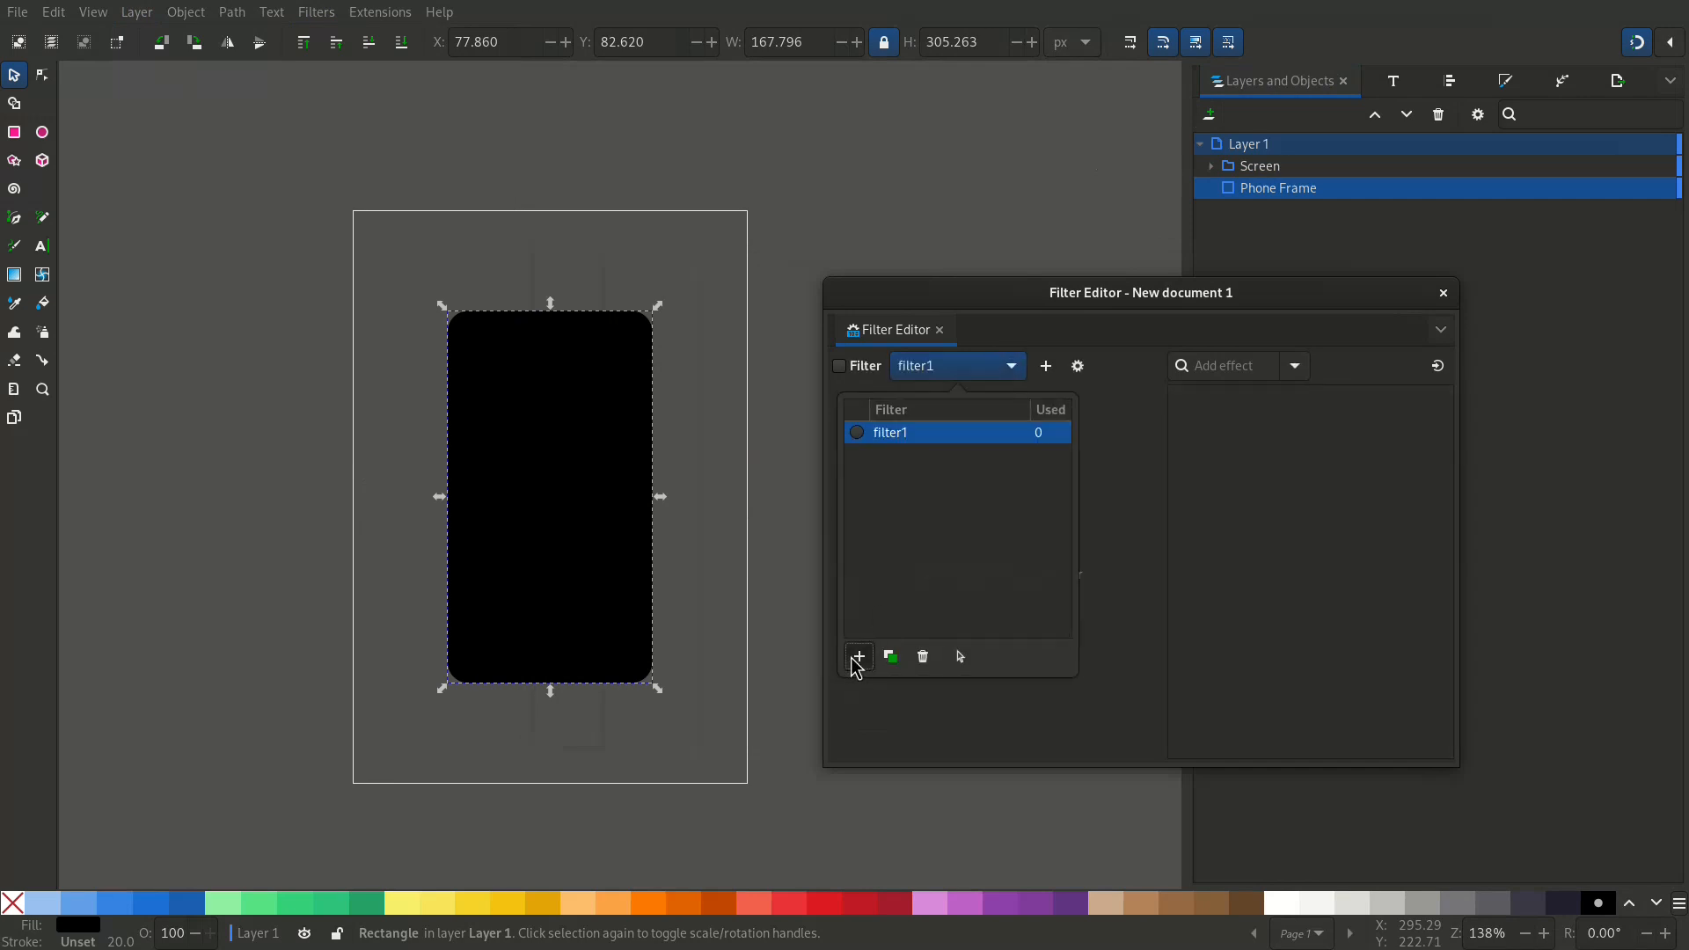
pyautogui.click(895, 435)
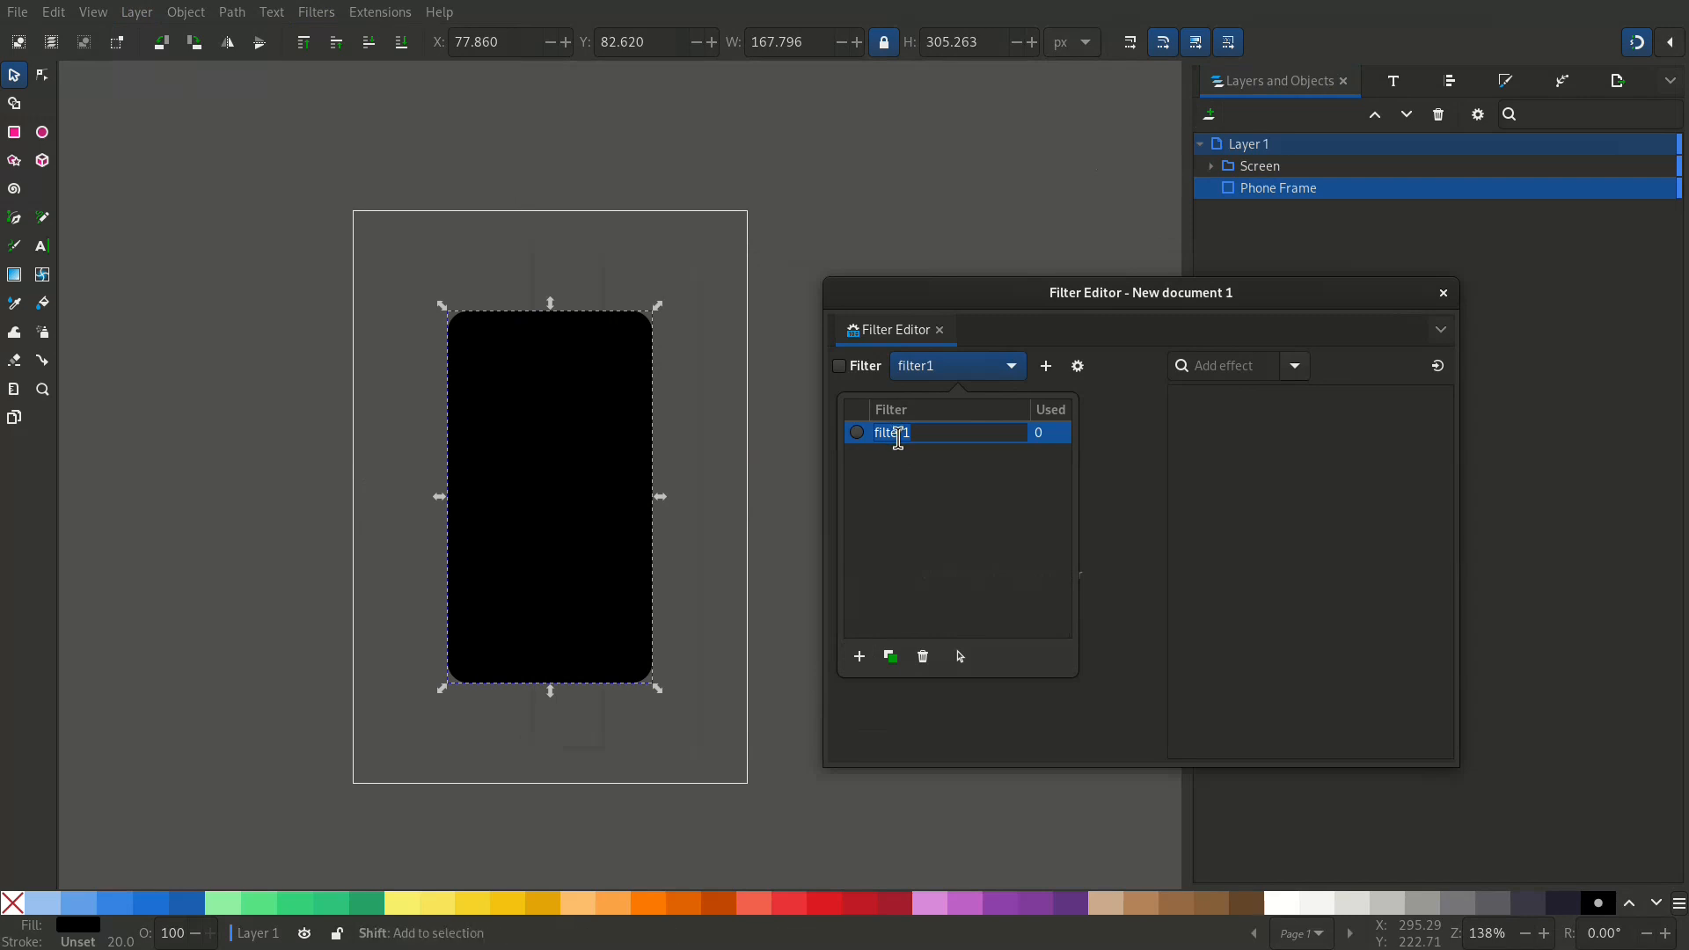
pyautogui.write('Lighting')
pyautogui.press('Return')
pyautogui.click(860, 432)
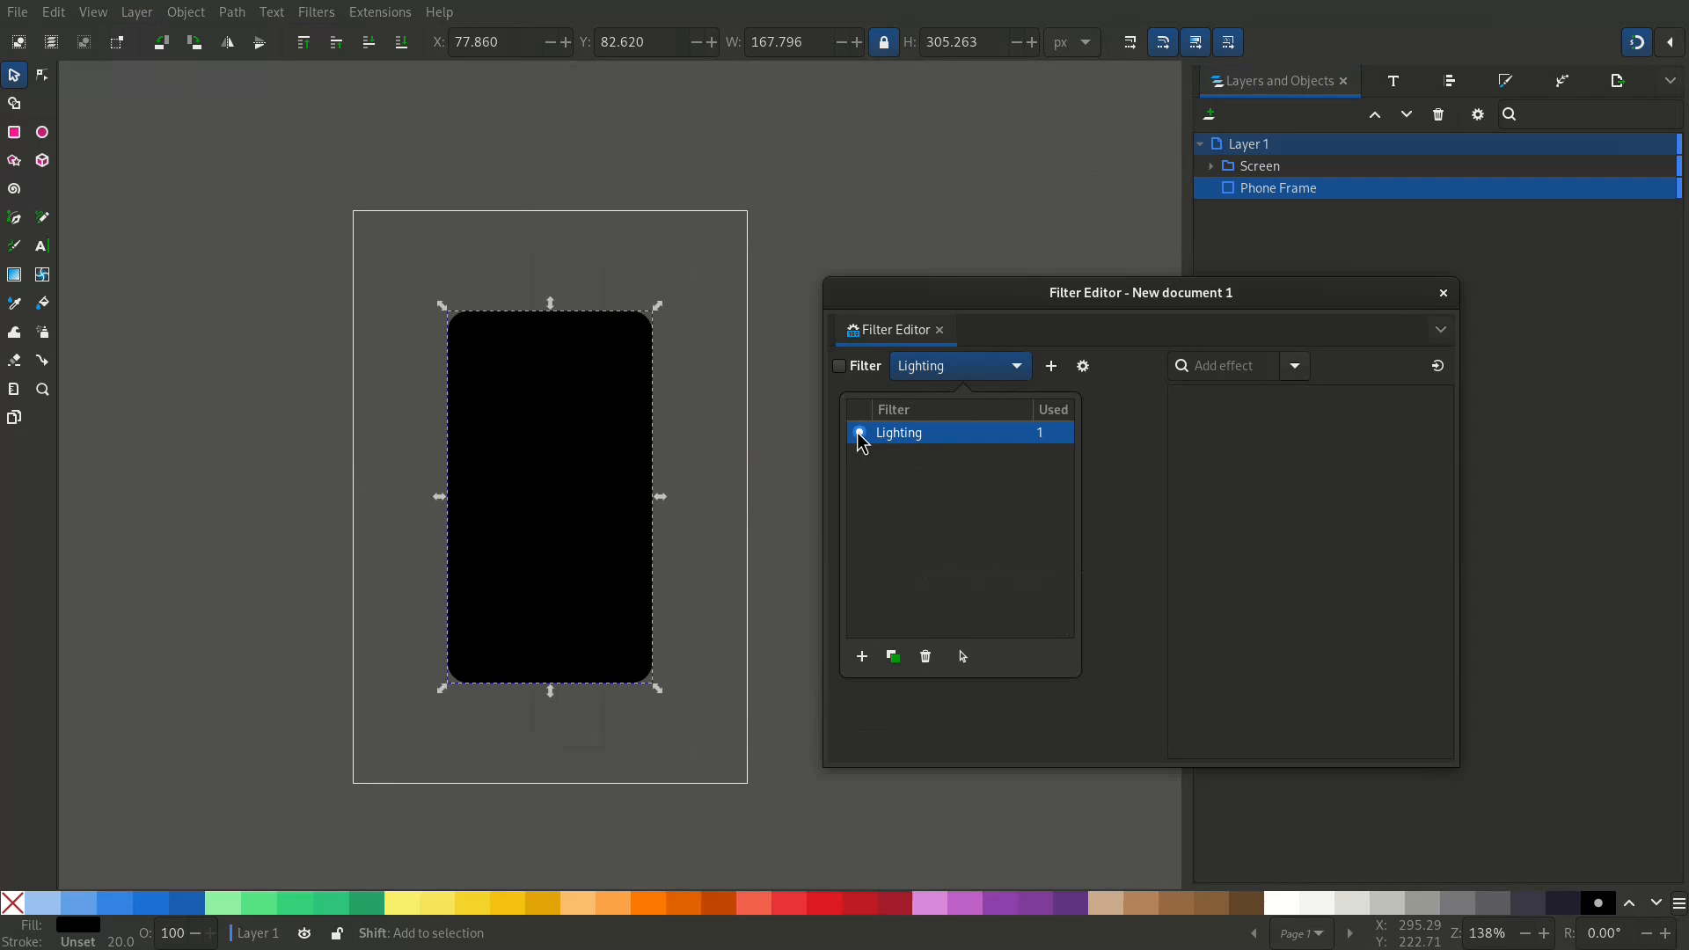
pyautogui.click(1132, 482)
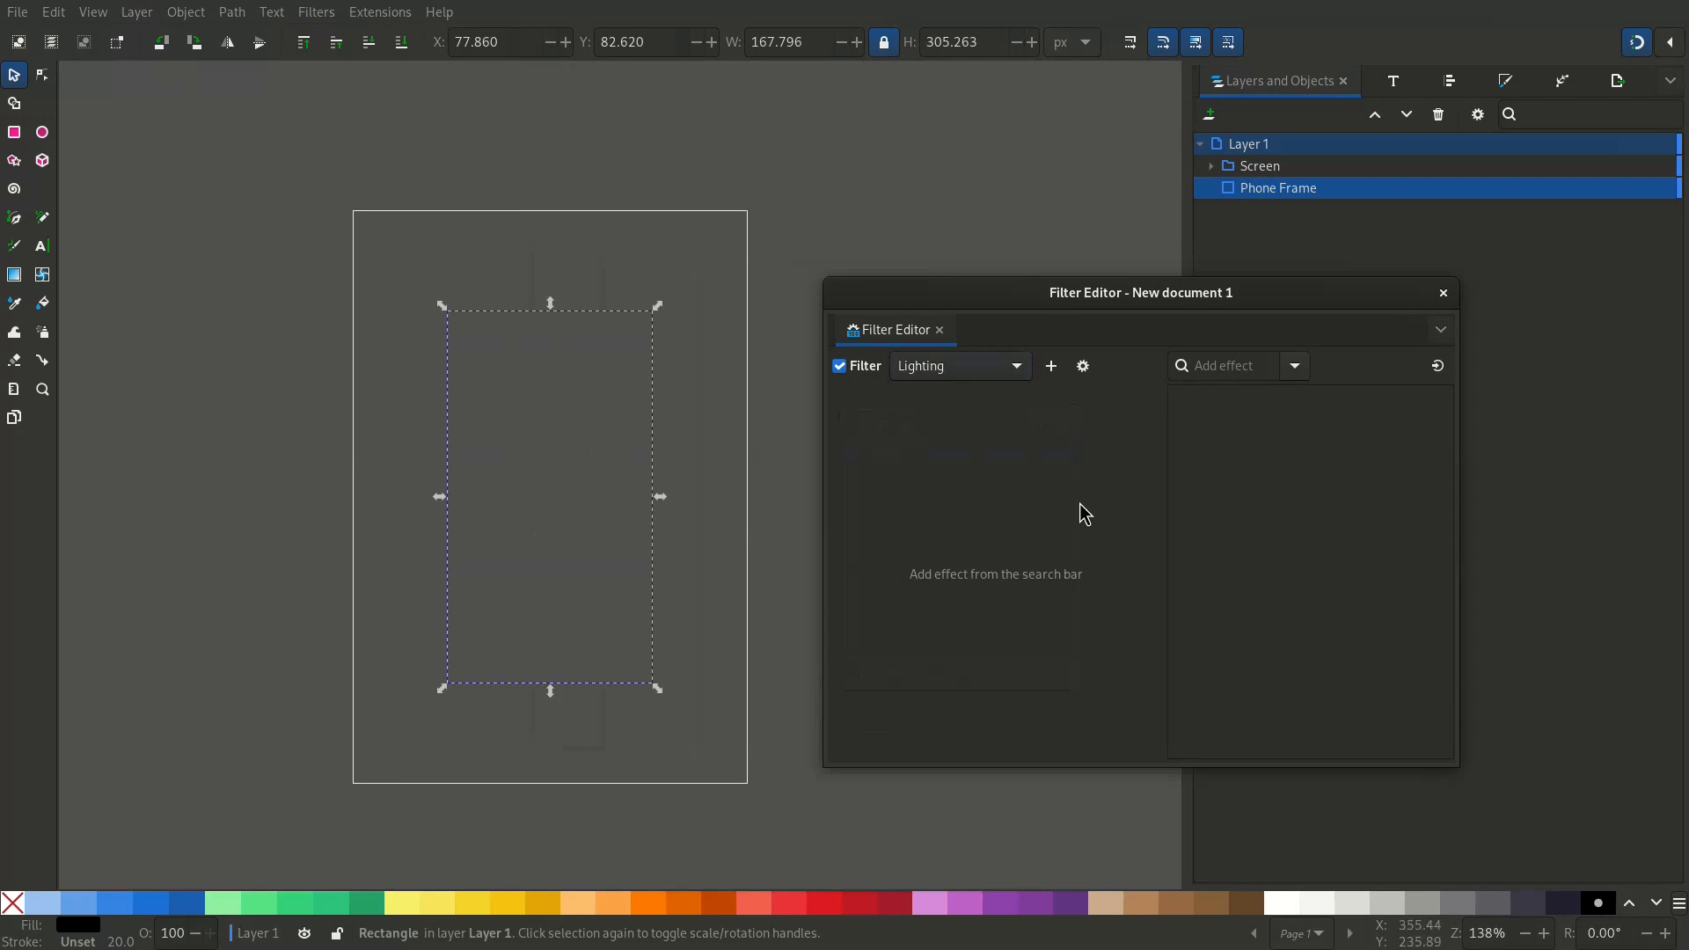
# Add a Diffuse Lighting effect to the Lighting filter and set its light source to Point Light.
pyautogui.click(1295, 368)
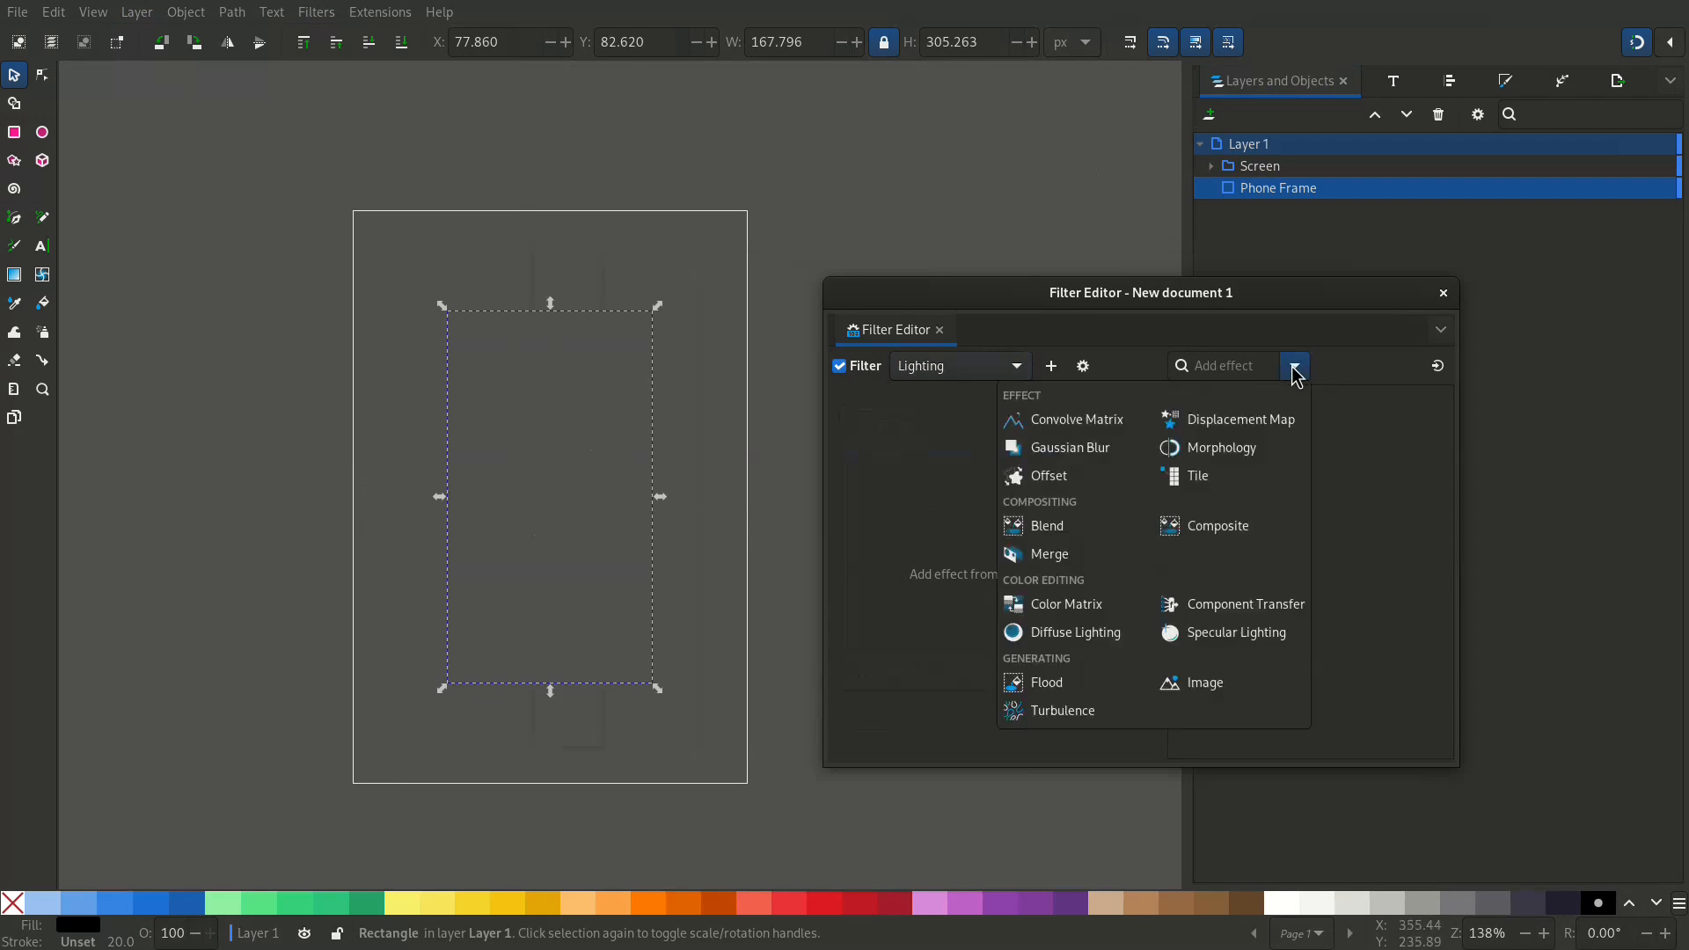
pyautogui.click(1049, 649)
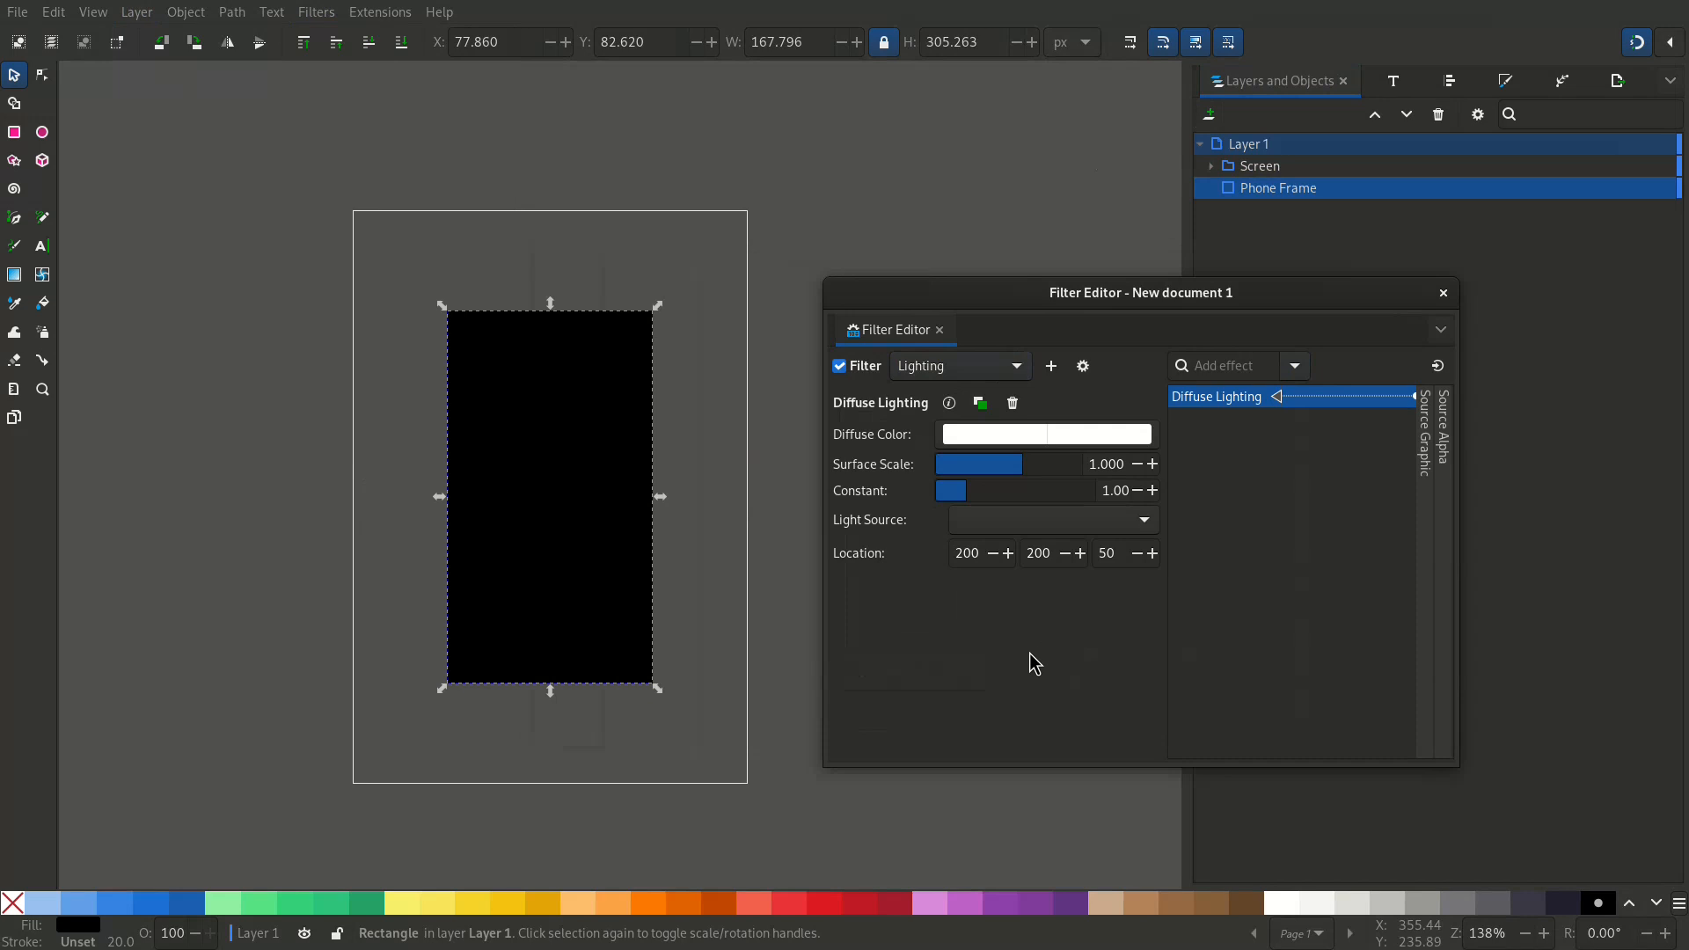
pyautogui.click(987, 527)
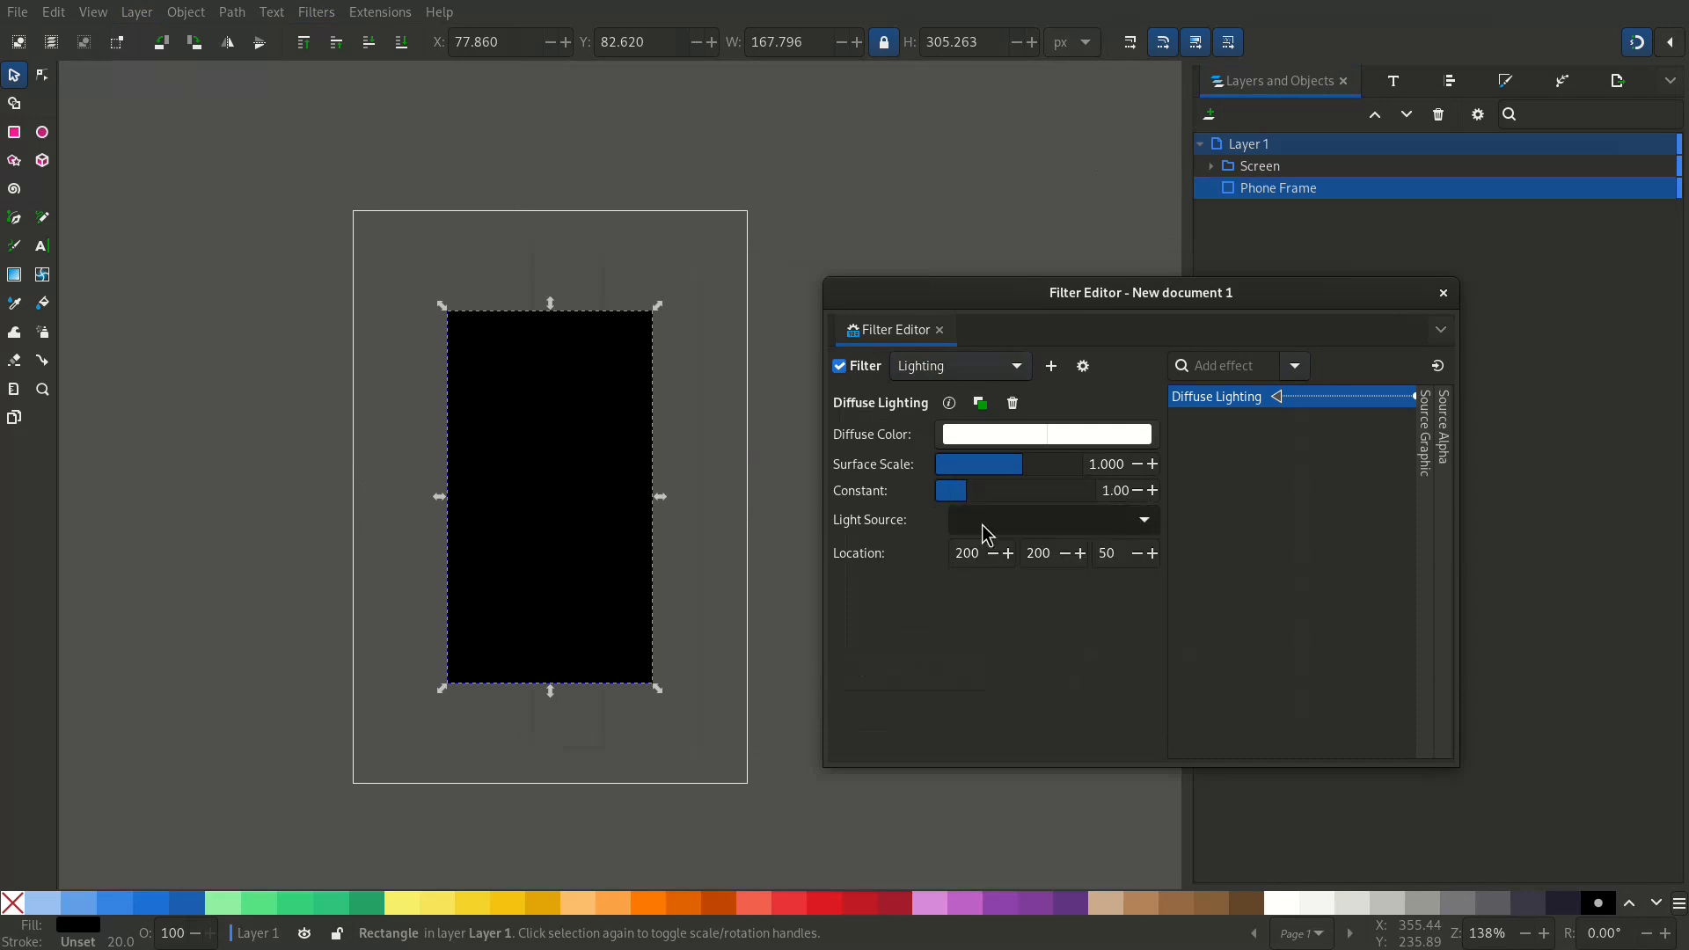
pyautogui.click(985, 524)
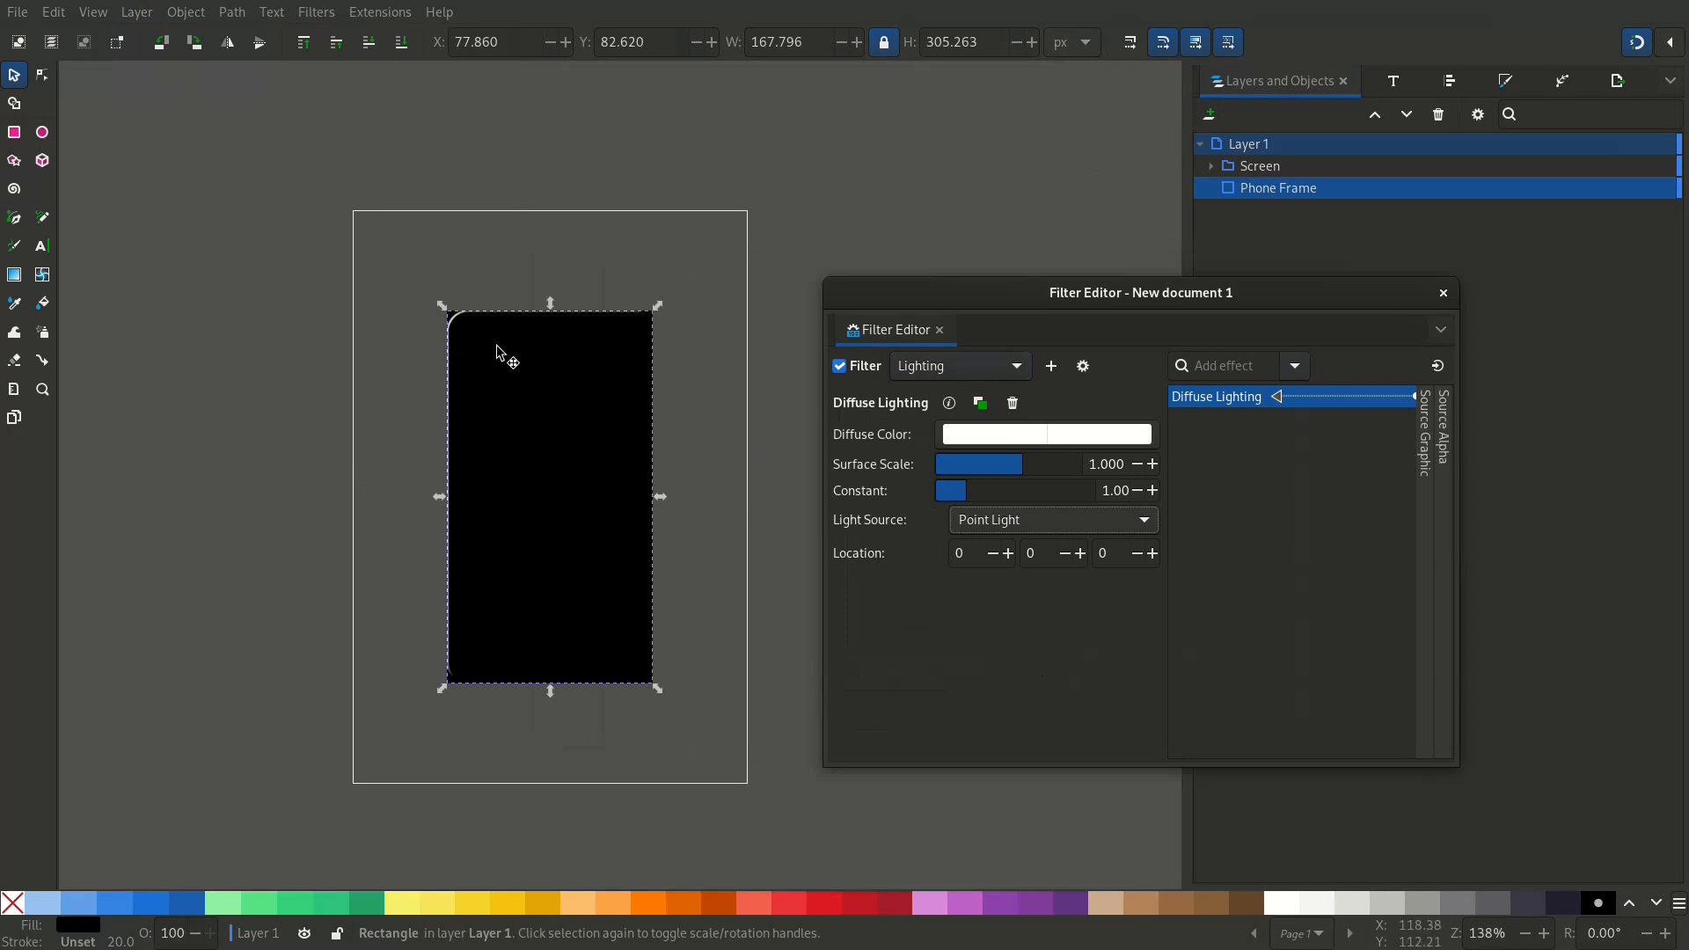
# Turn off the Lighting filter's automatic region and set the region's height to 1.5.
pyautogui.keyDown('ctrl'); pyautogui.scroll(4, 453, 329); pyautogui.keyUp('ctrl')
pyautogui.keyDown('ctrl'); pyautogui.scroll(-3, 457, 306); pyautogui.keyUp('ctrl')
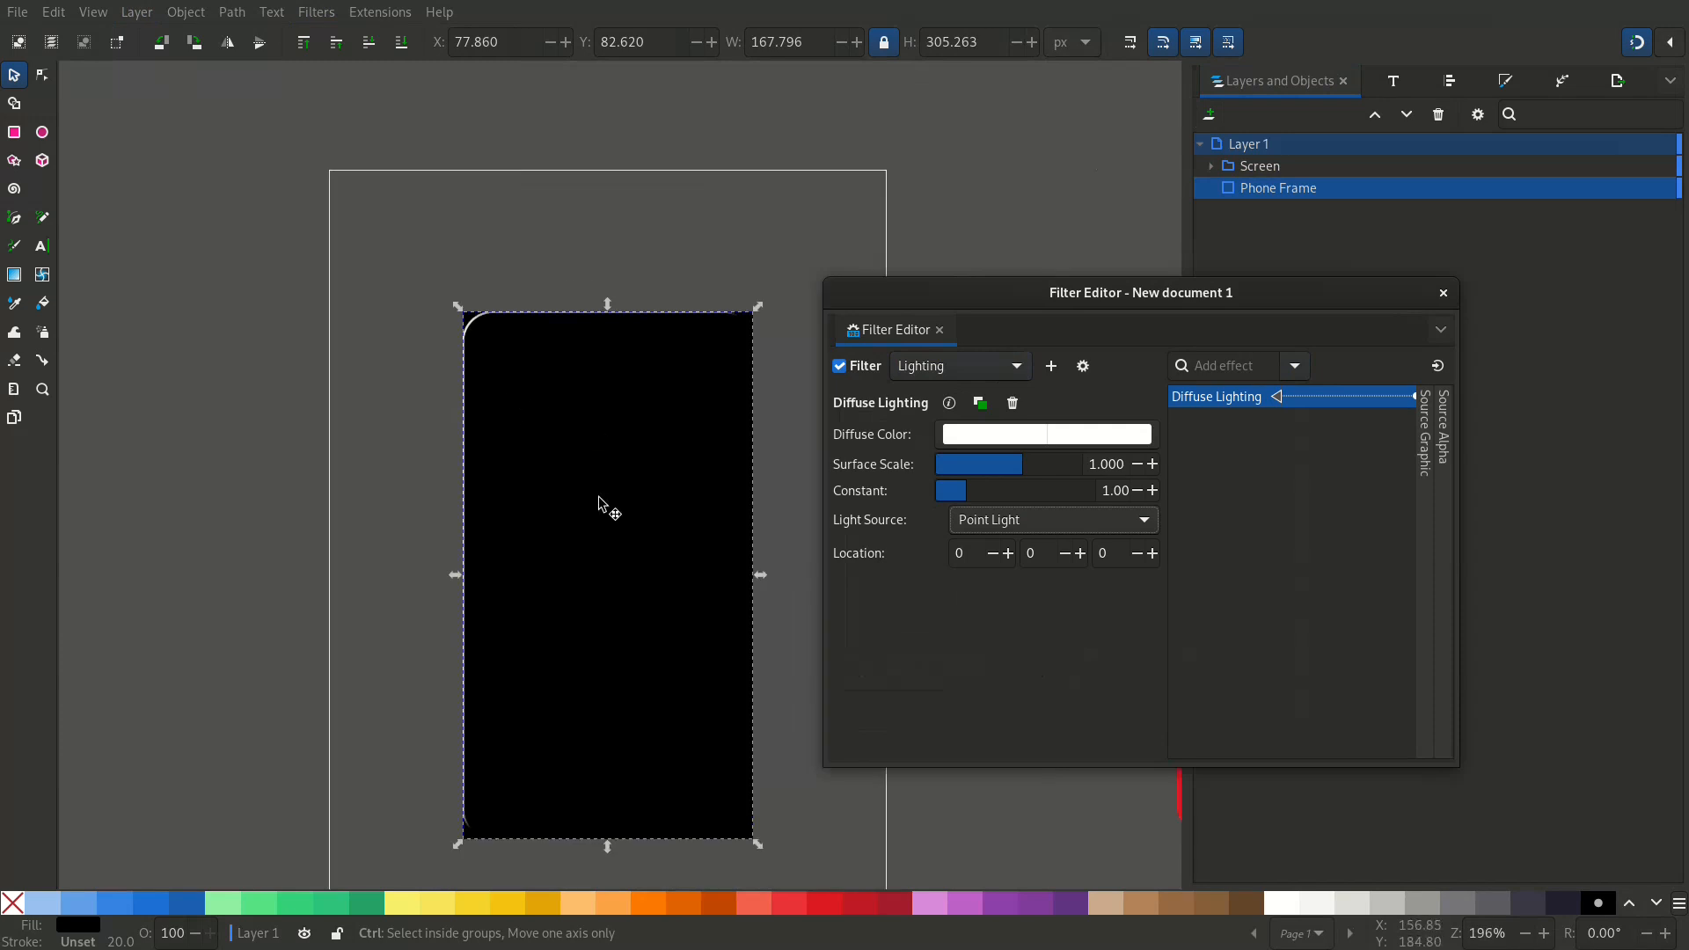
pyautogui.click(1081, 366)
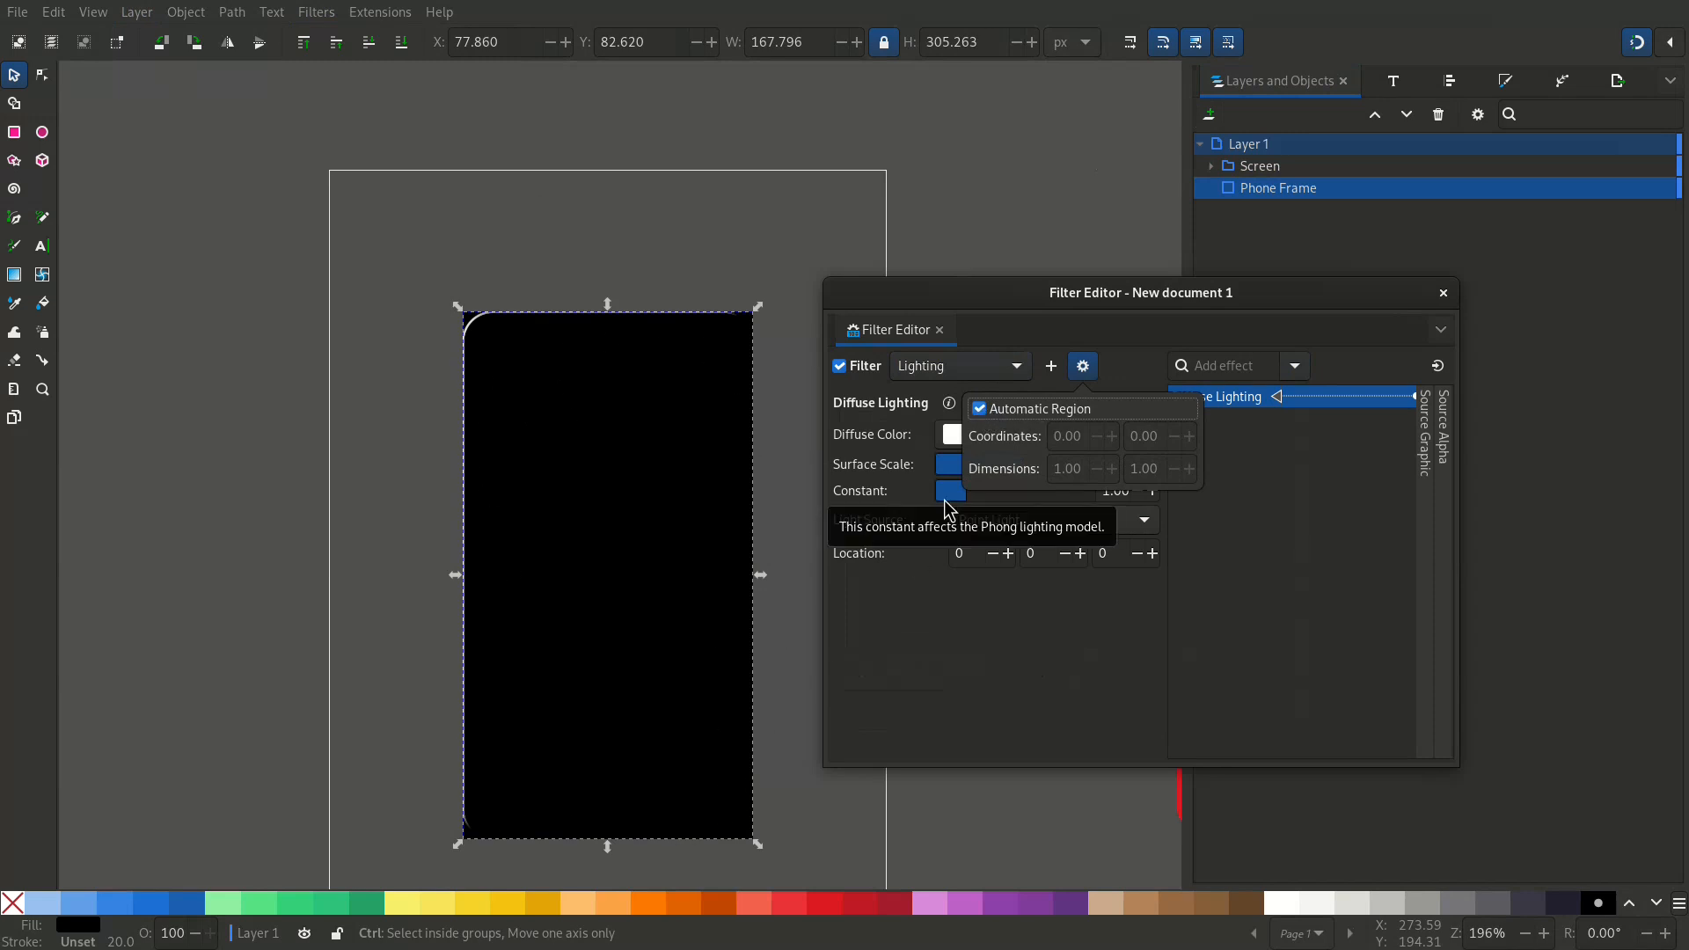
pyautogui.click(980, 411)
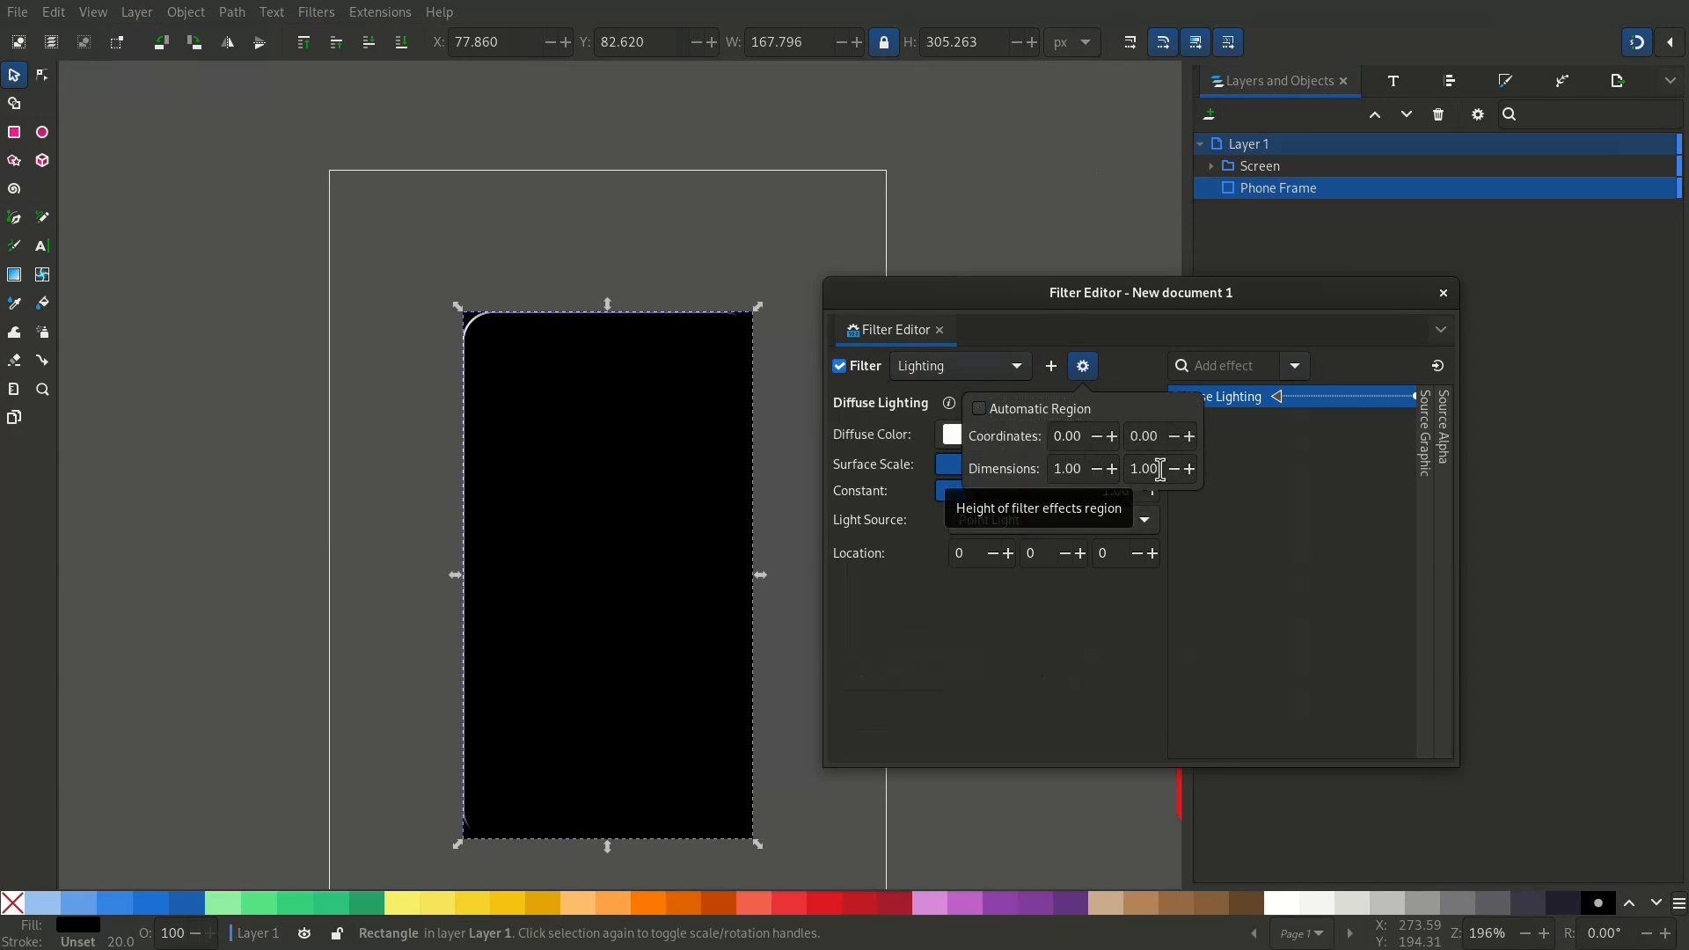
pyautogui.moveTo(1158, 469); pyautogui.dragTo(1118, 467)
pyautogui.write('2')
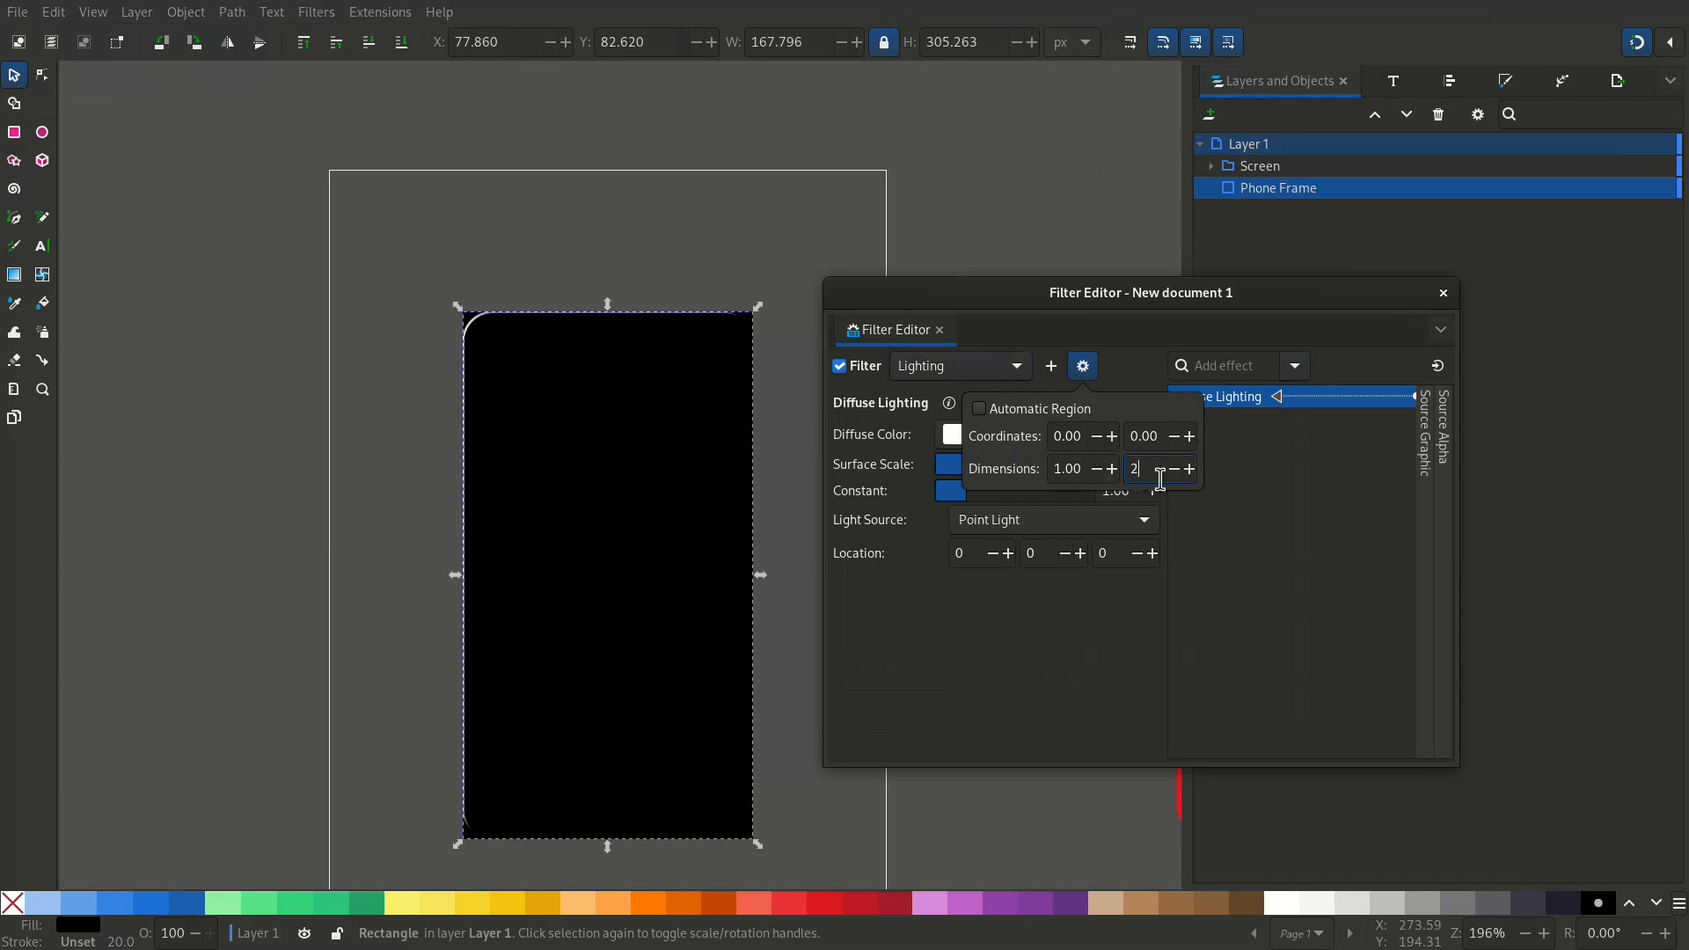
pyautogui.press('Return')
pyautogui.hotkey('ctrl', 'a')
pyautogui.write('1')
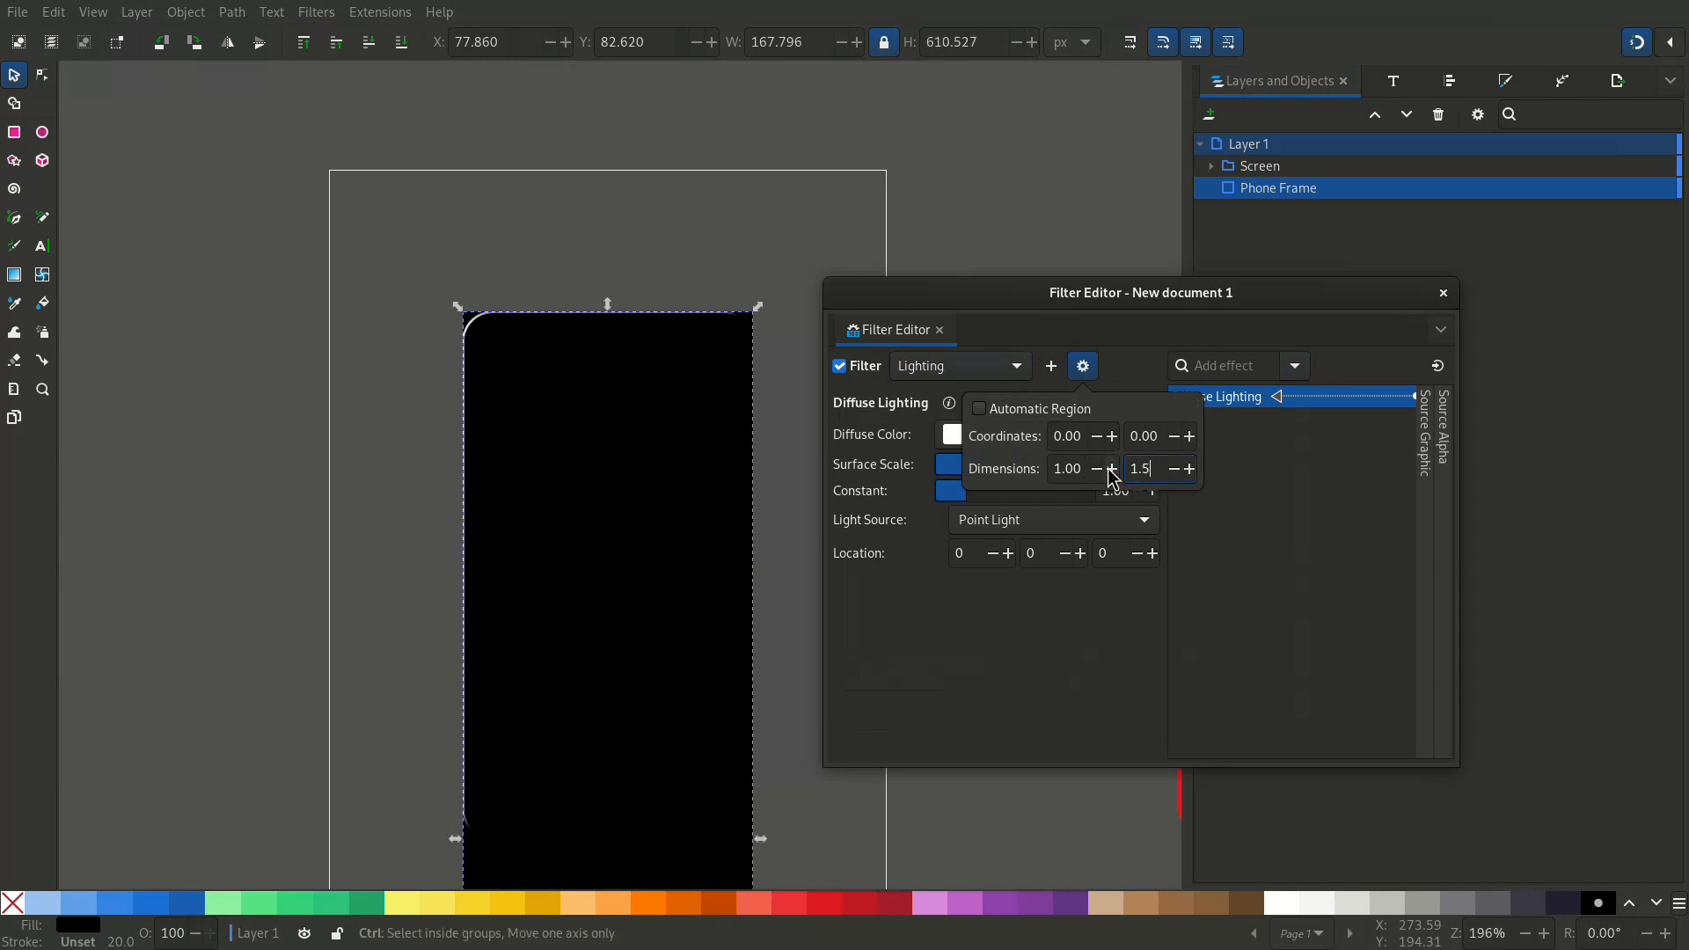
pyautogui.write('.5')
pyautogui.press('Return')
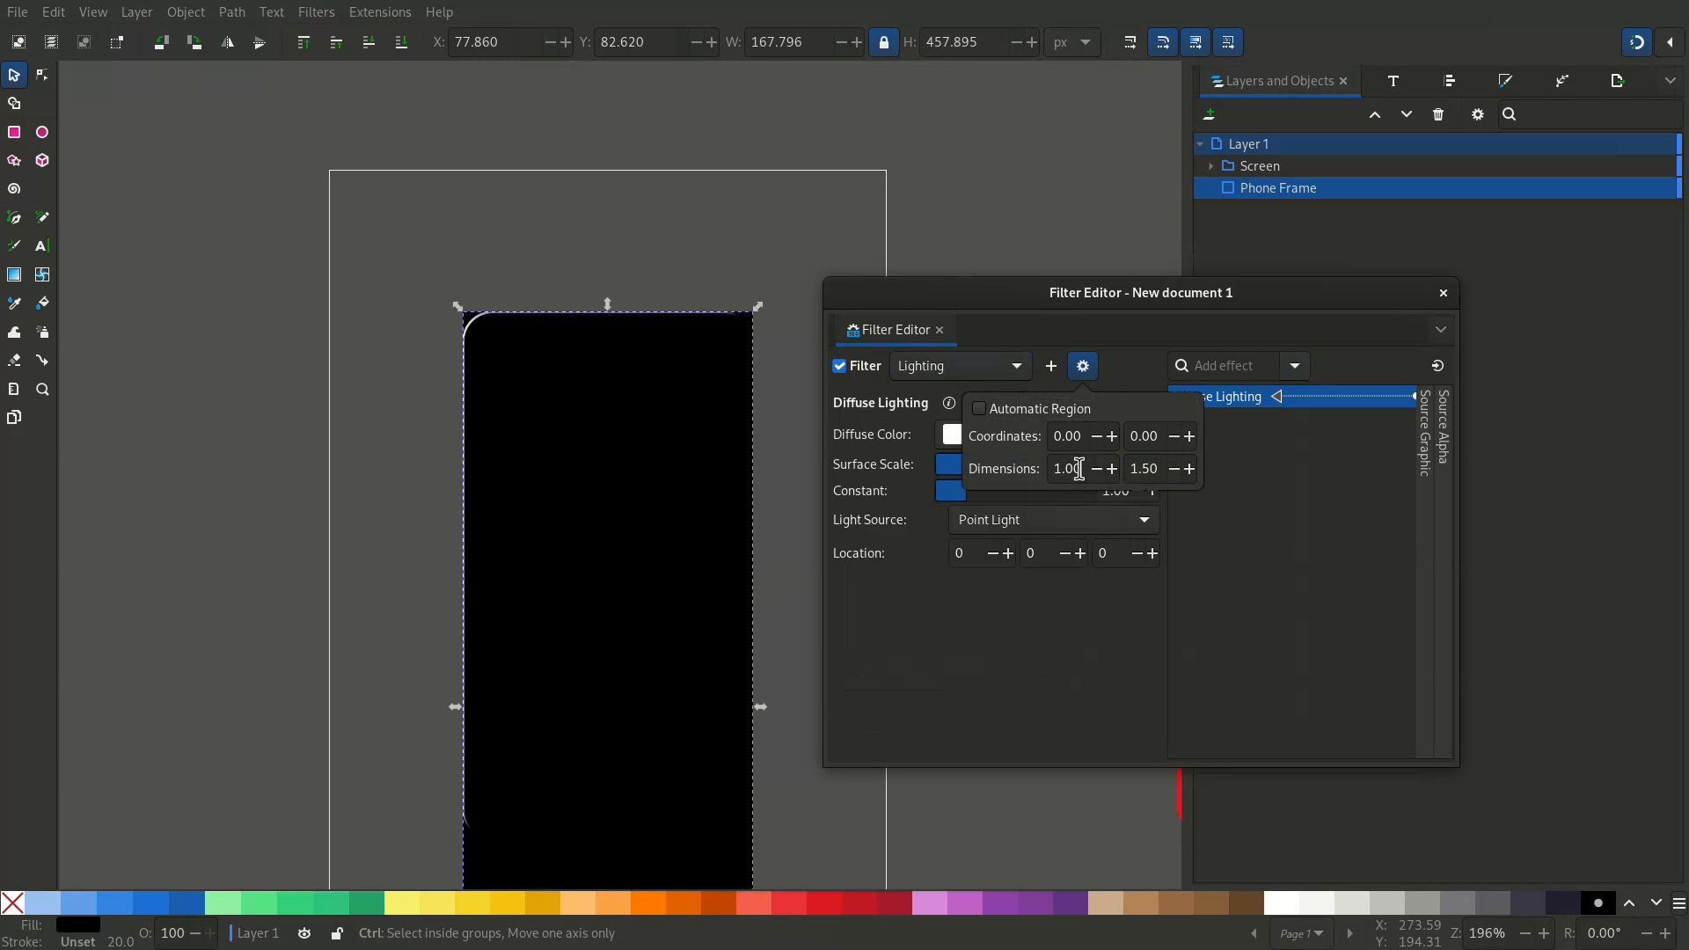
# Set the filter region's width to 2.
pyautogui.tripleClick(1079, 469)
pyautogui.write('2')
pyautogui.press('Tab')
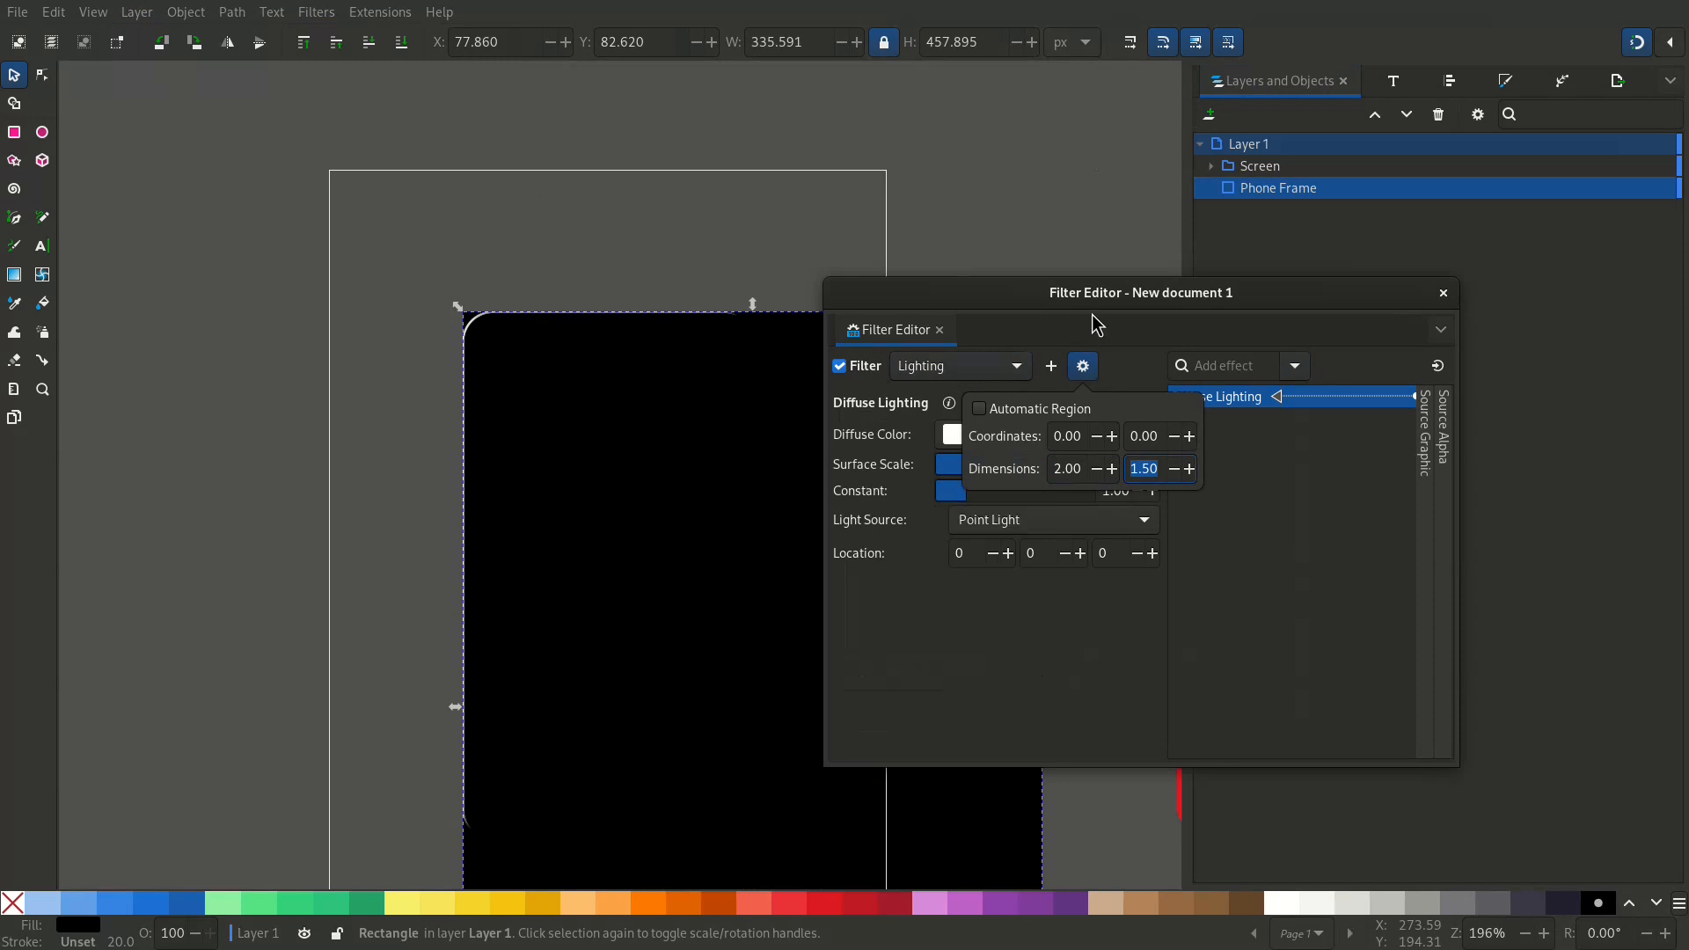
# Set the filter region's coordinates to X -0.5 and Y -0.2, and close the region settings.
pyautogui.moveTo(1095, 299); pyautogui.dragTo(1445, 275)
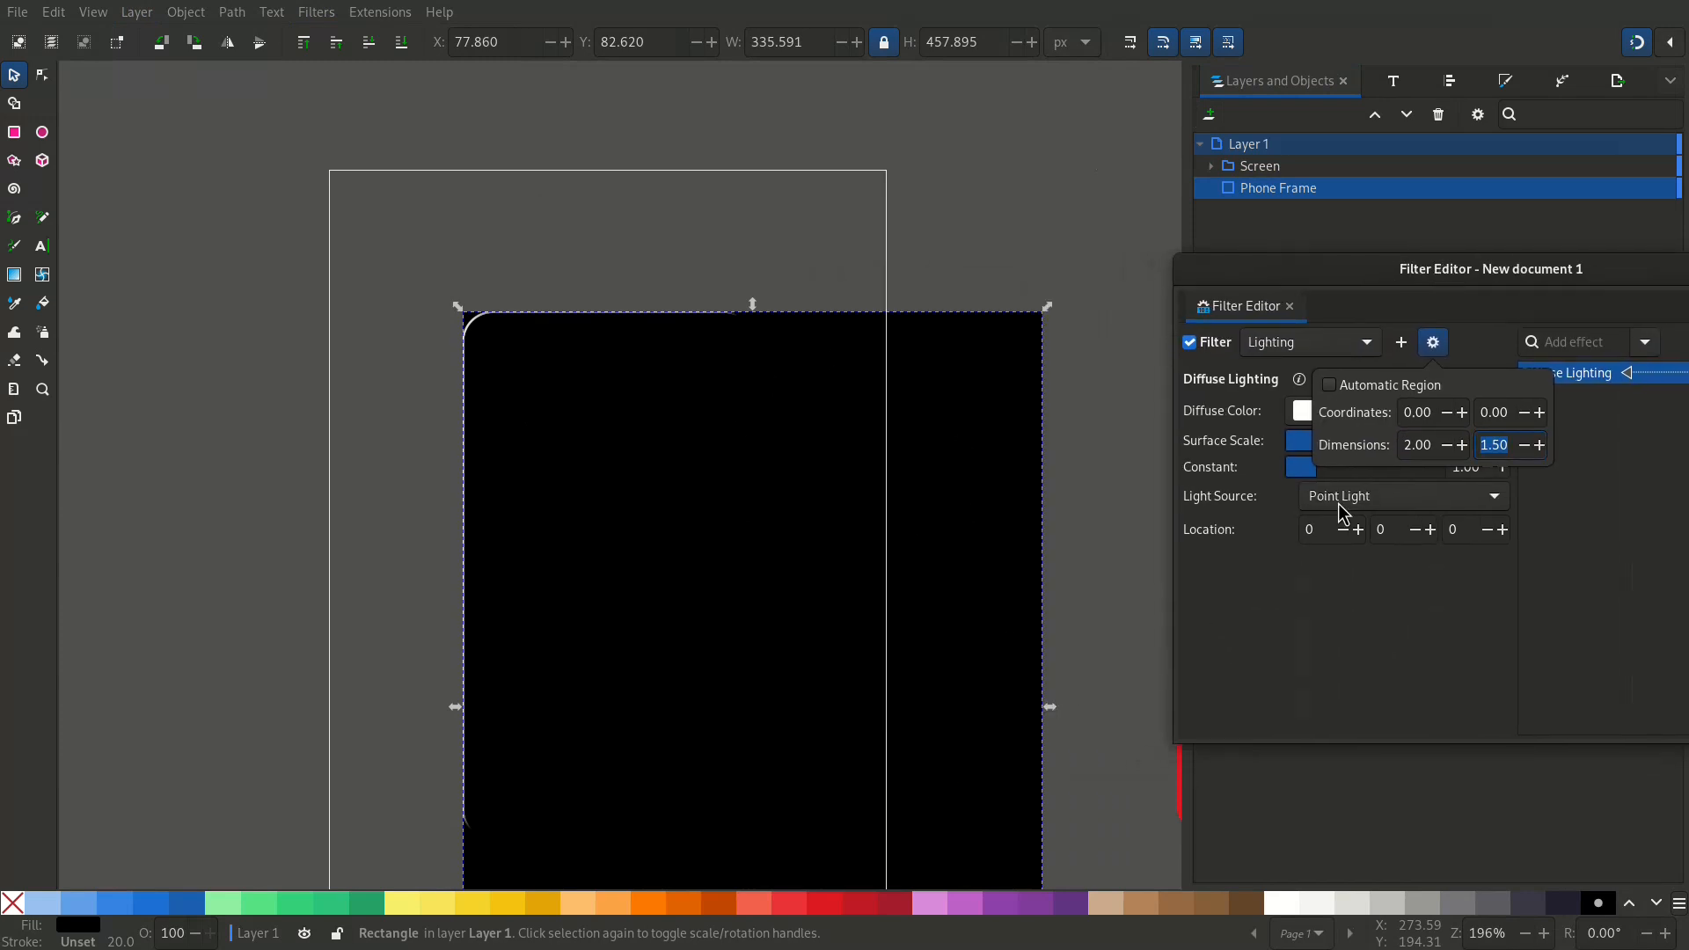
pyautogui.click(1448, 414)
pyautogui.scroll(2, 1451, 417)
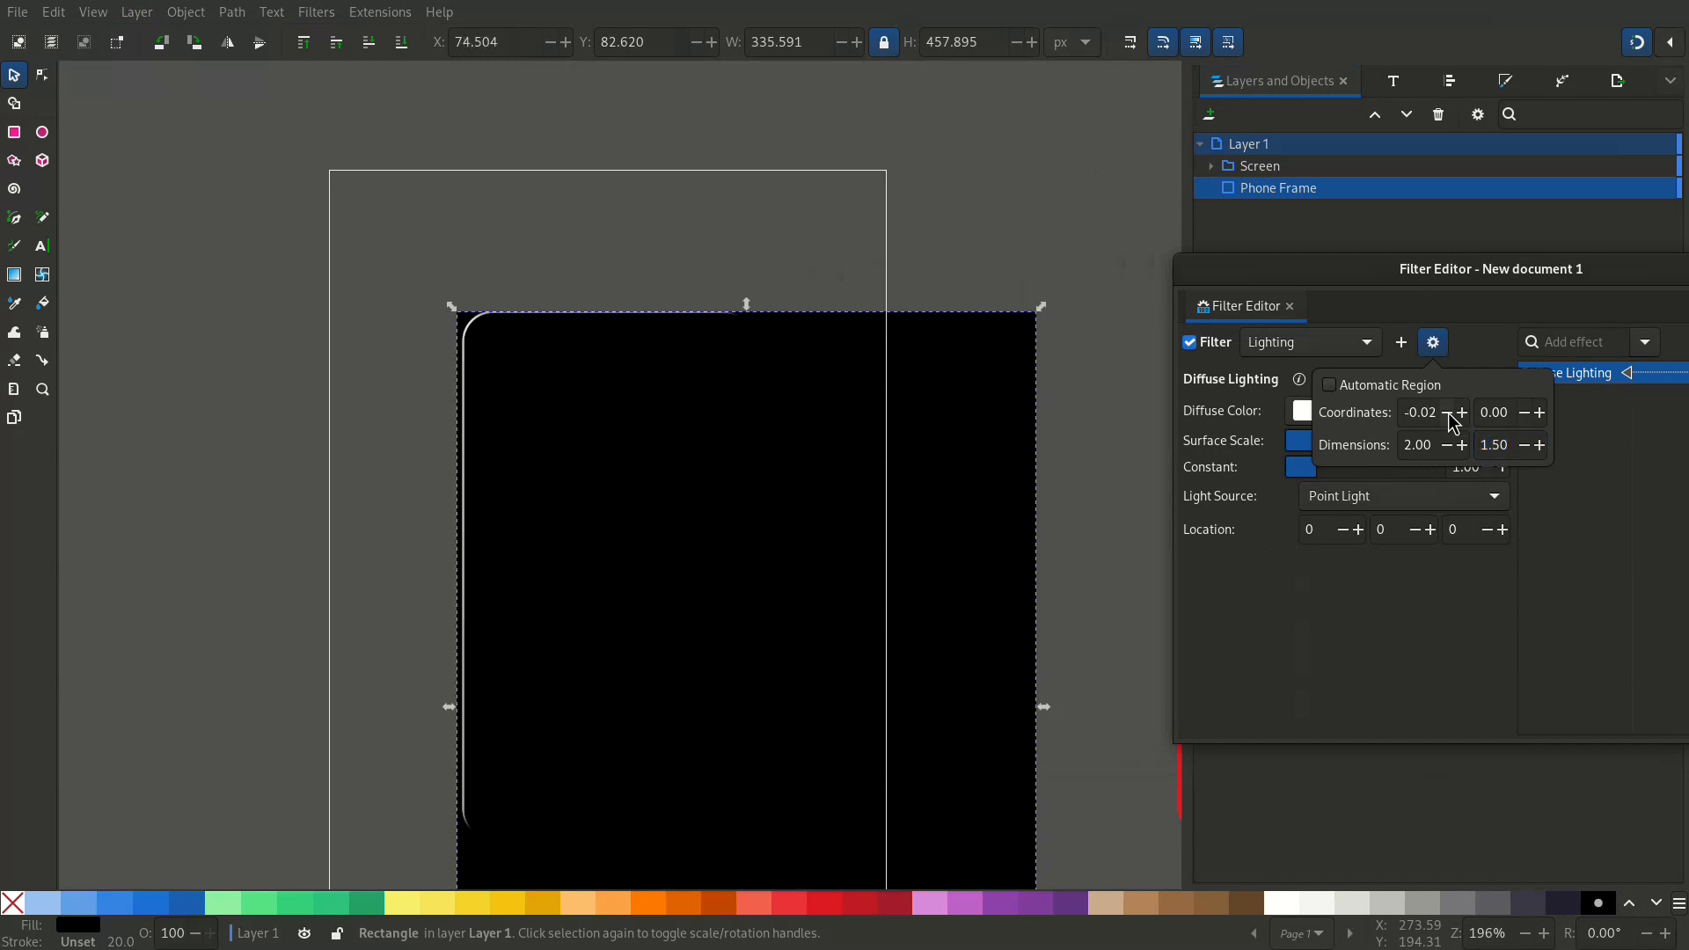
pyautogui.press('ctrl')
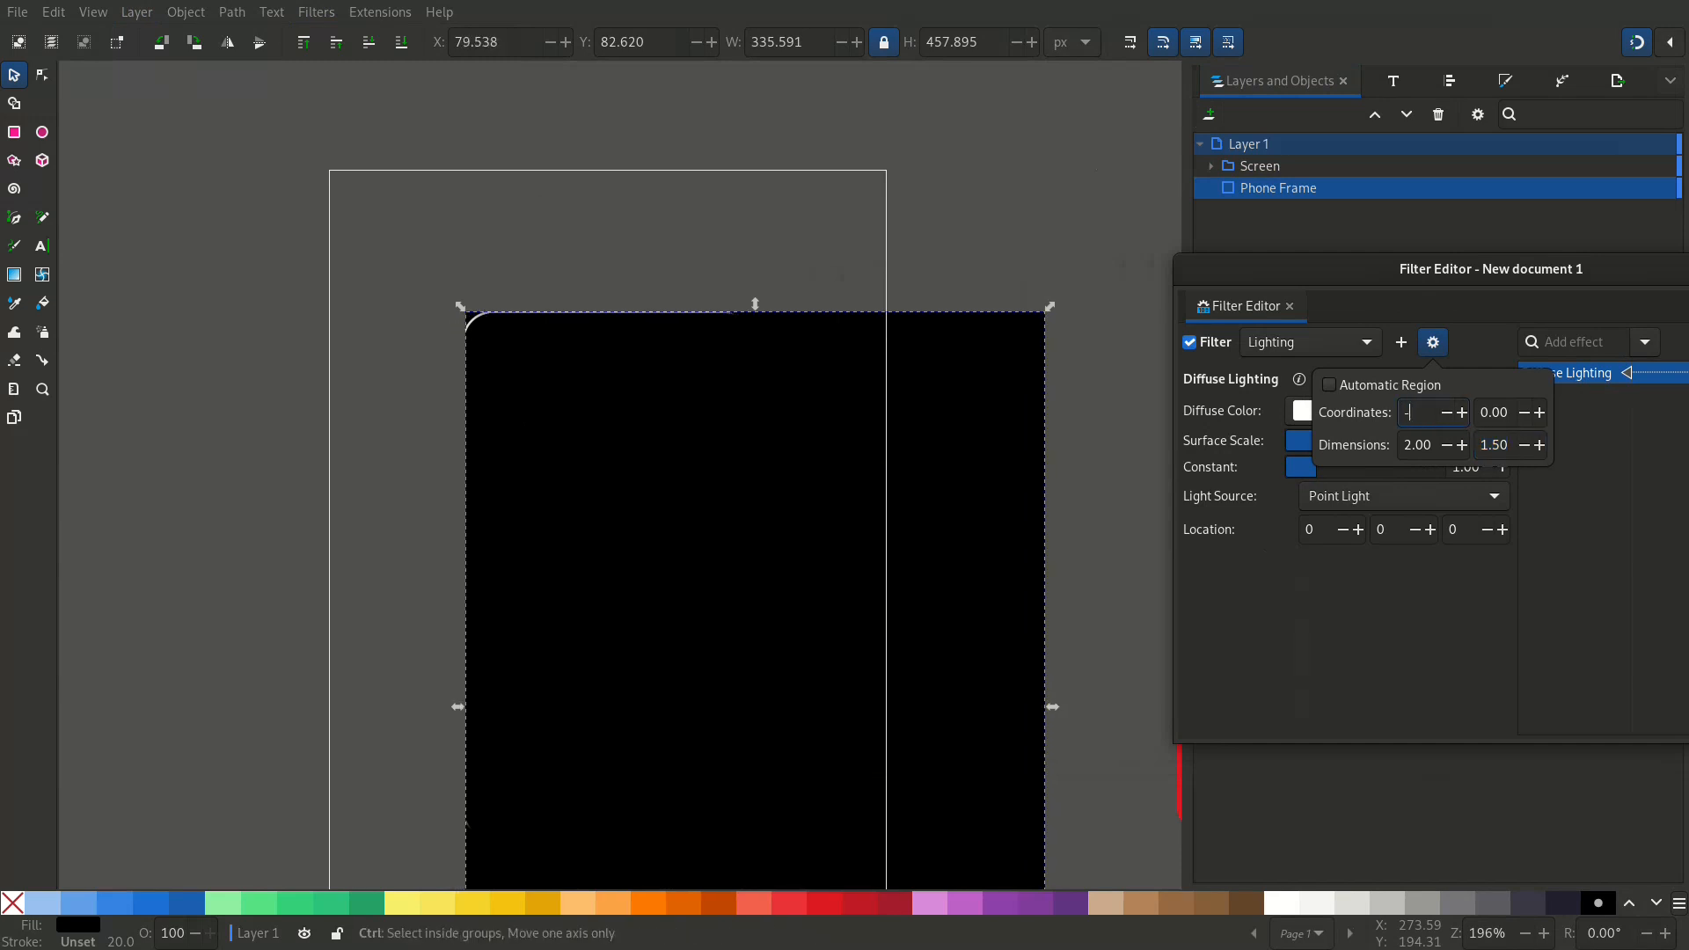
pyautogui.write('-0.5')
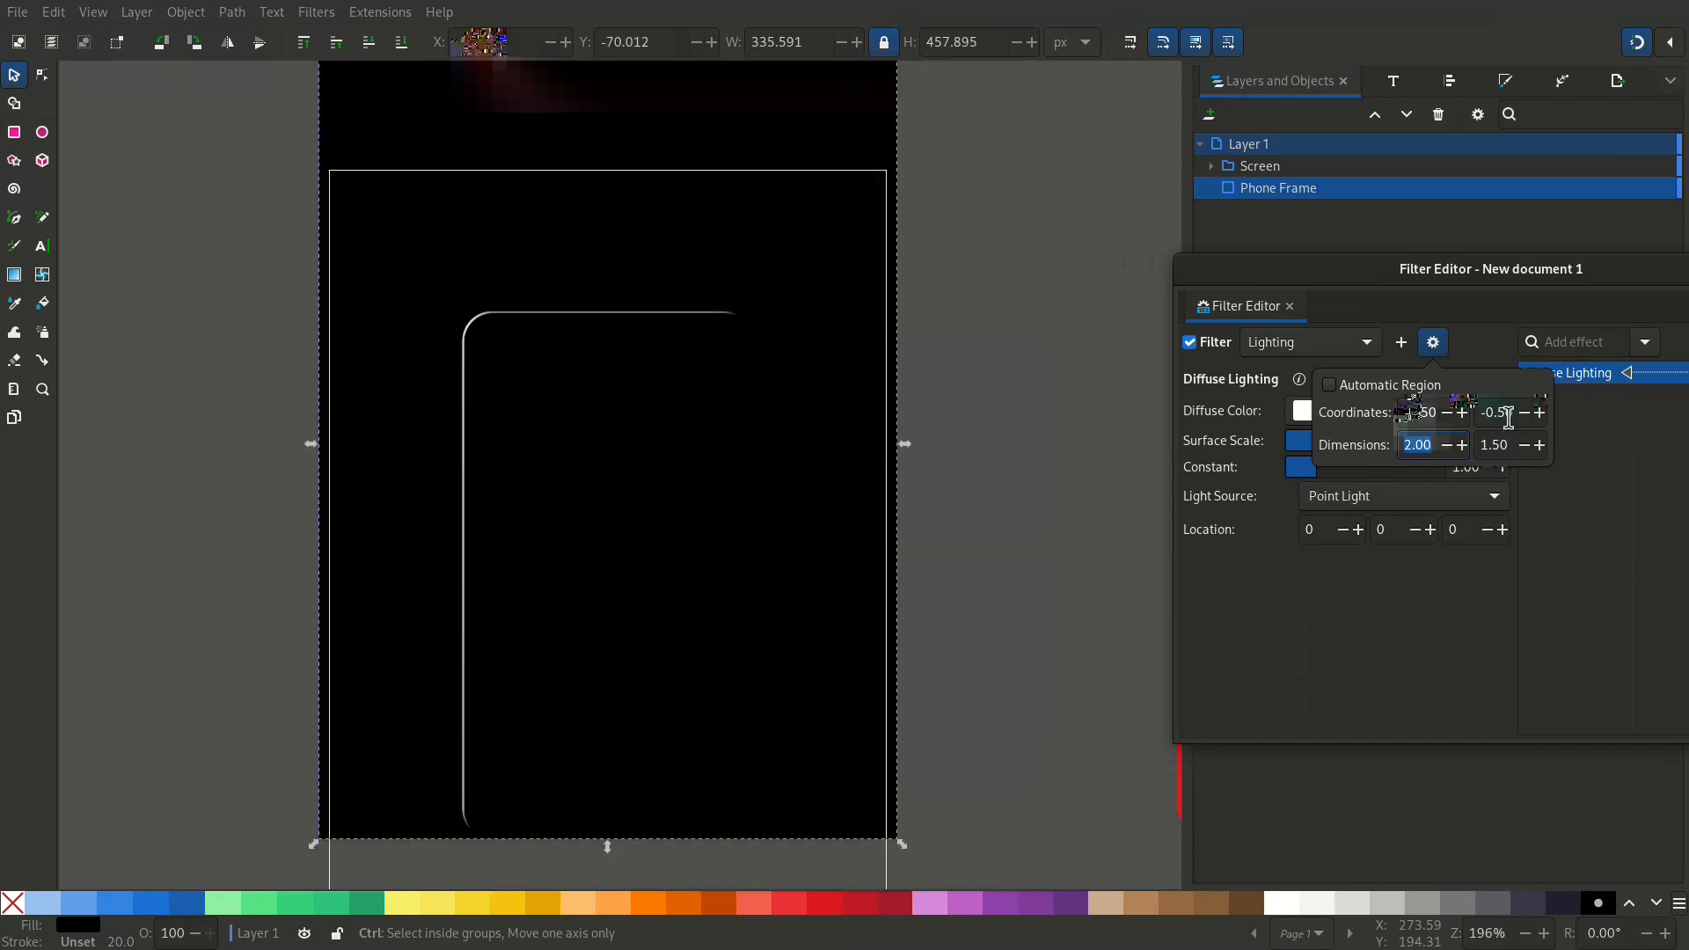
pyautogui.click(1506, 413)
pyautogui.press('BackSpace')
pyautogui.write('2')
pyautogui.press('Tab')
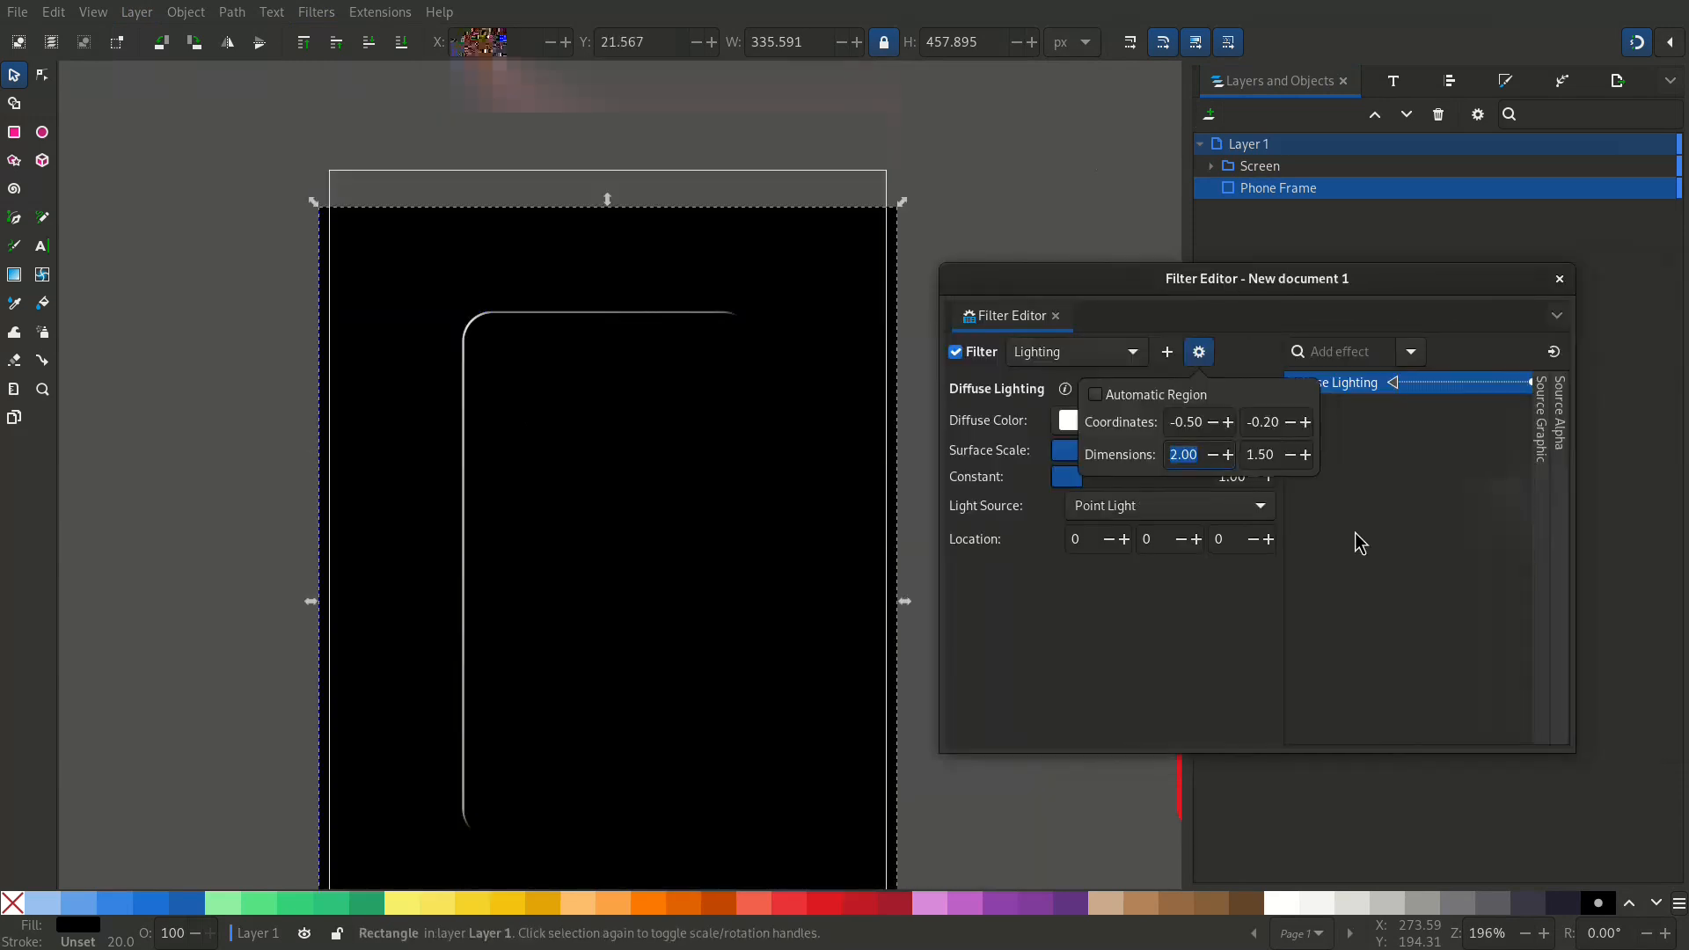
pyautogui.click(1357, 535)
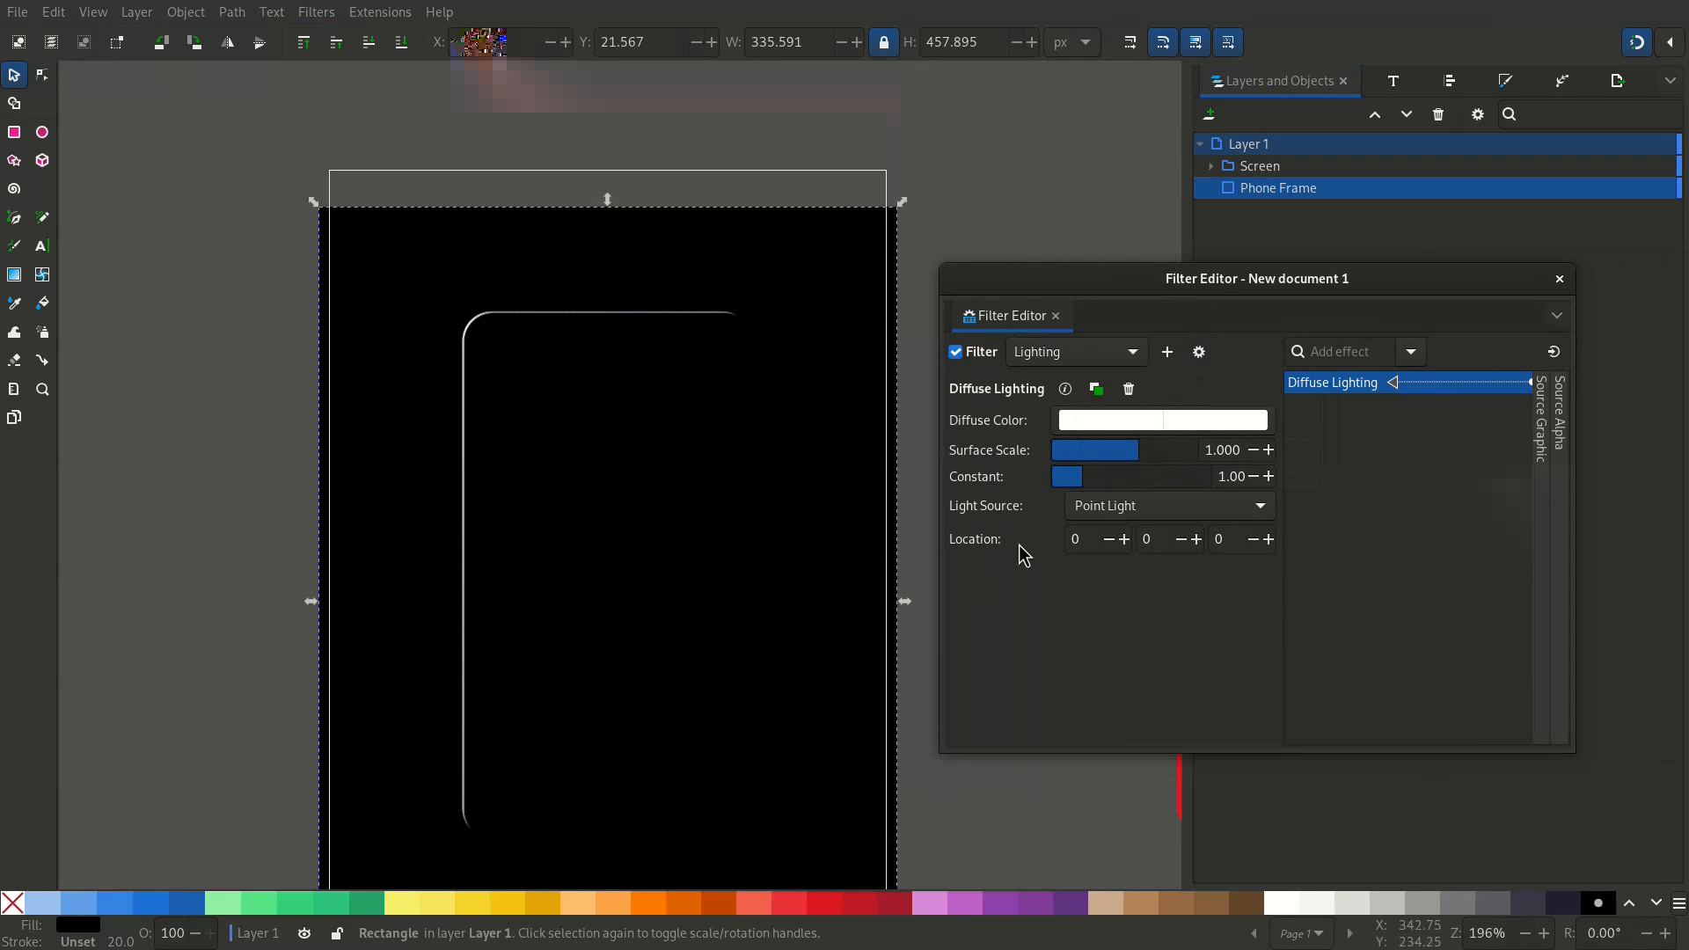
# Set the Diffuse Lighting surface scale to about 0.459 and constant to about 0.98, and the point light's Z location to 40.
pyautogui.moveTo(1080, 465)
pyautogui.mouseDown()
pyautogui.moveTo(1140, 466)
pyautogui.moveTo(1086, 489)
pyautogui.mouseUp()
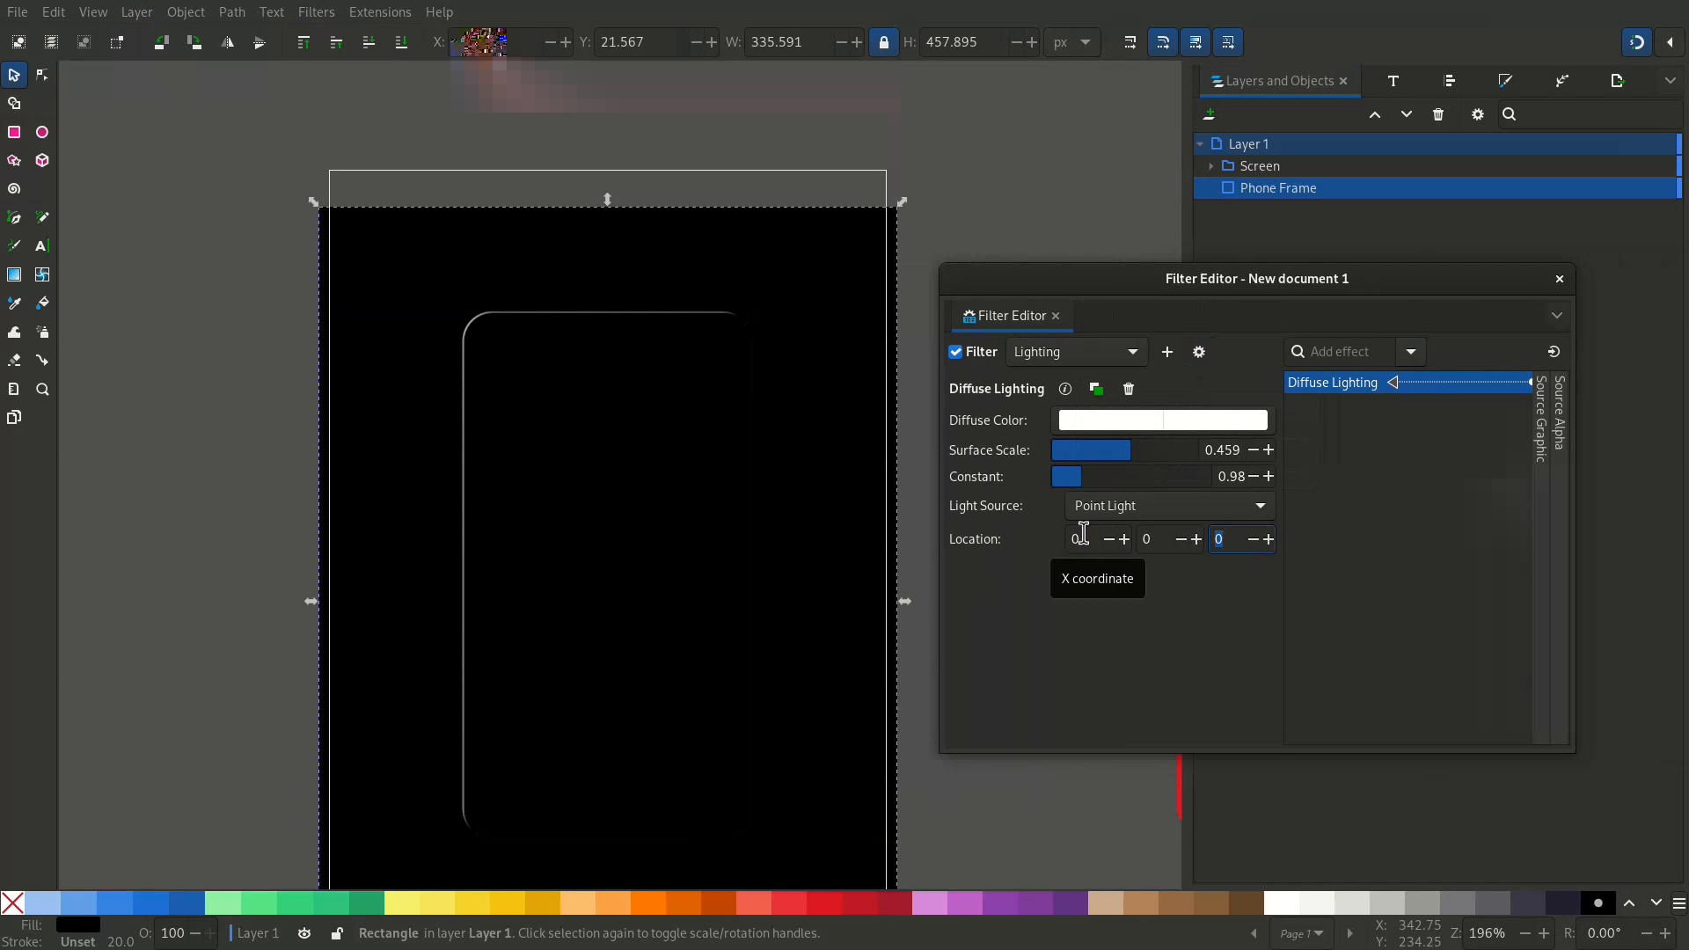
pyautogui.click(1225, 540)
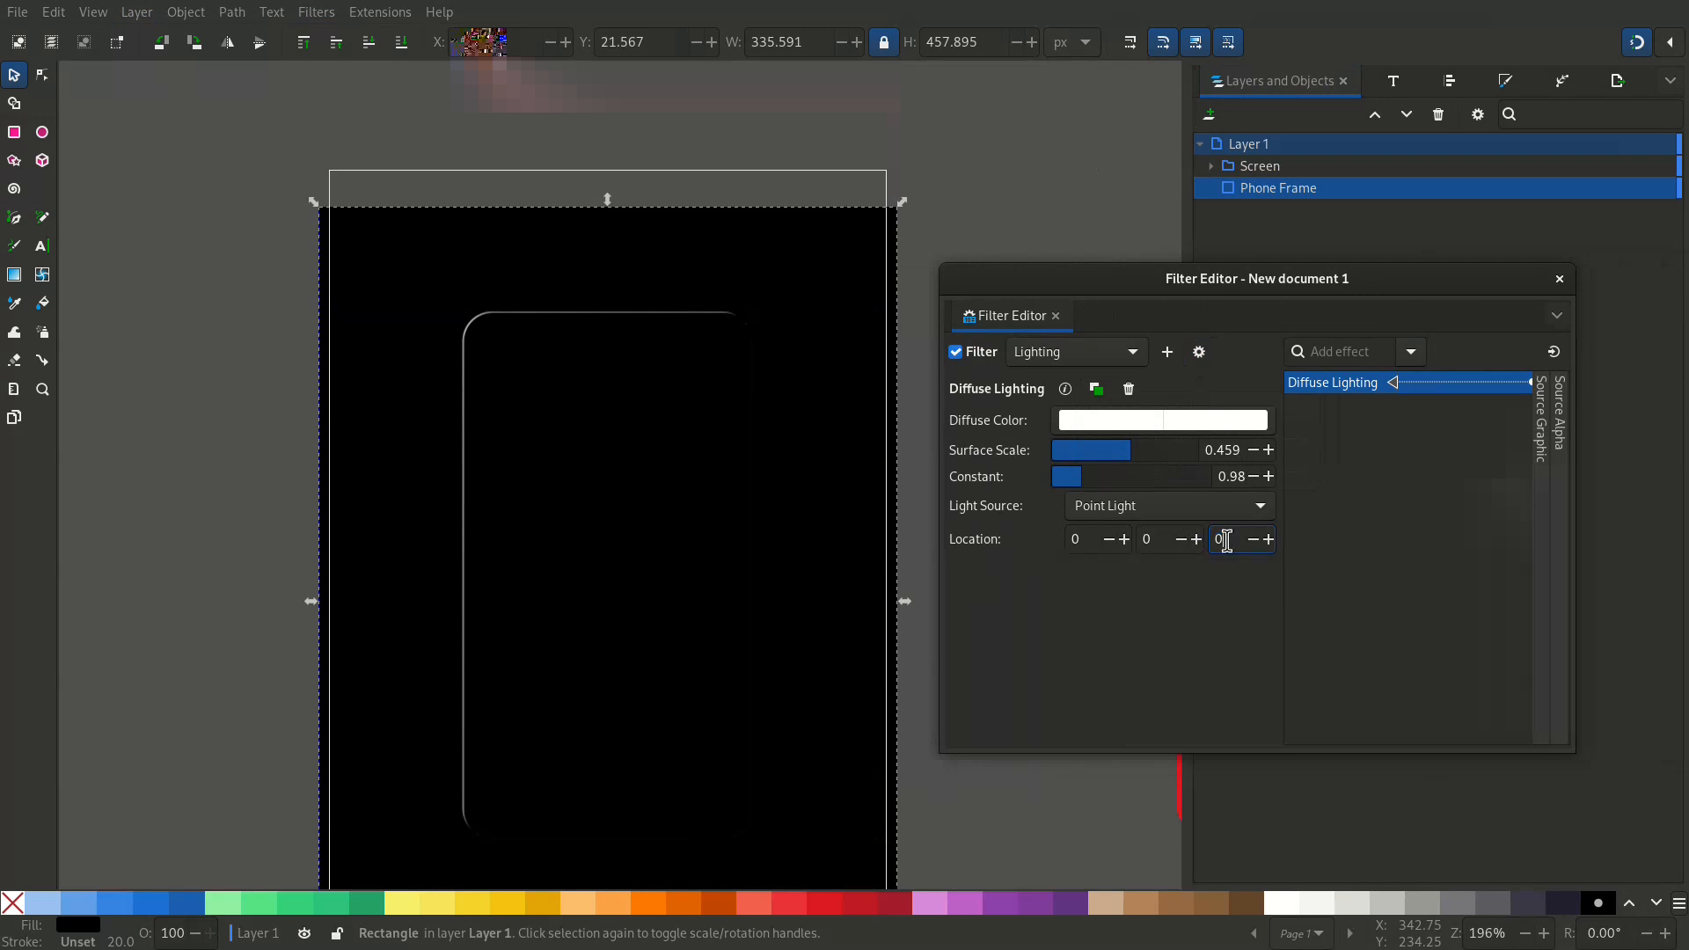
pyautogui.write('40')
pyautogui.press('Return')
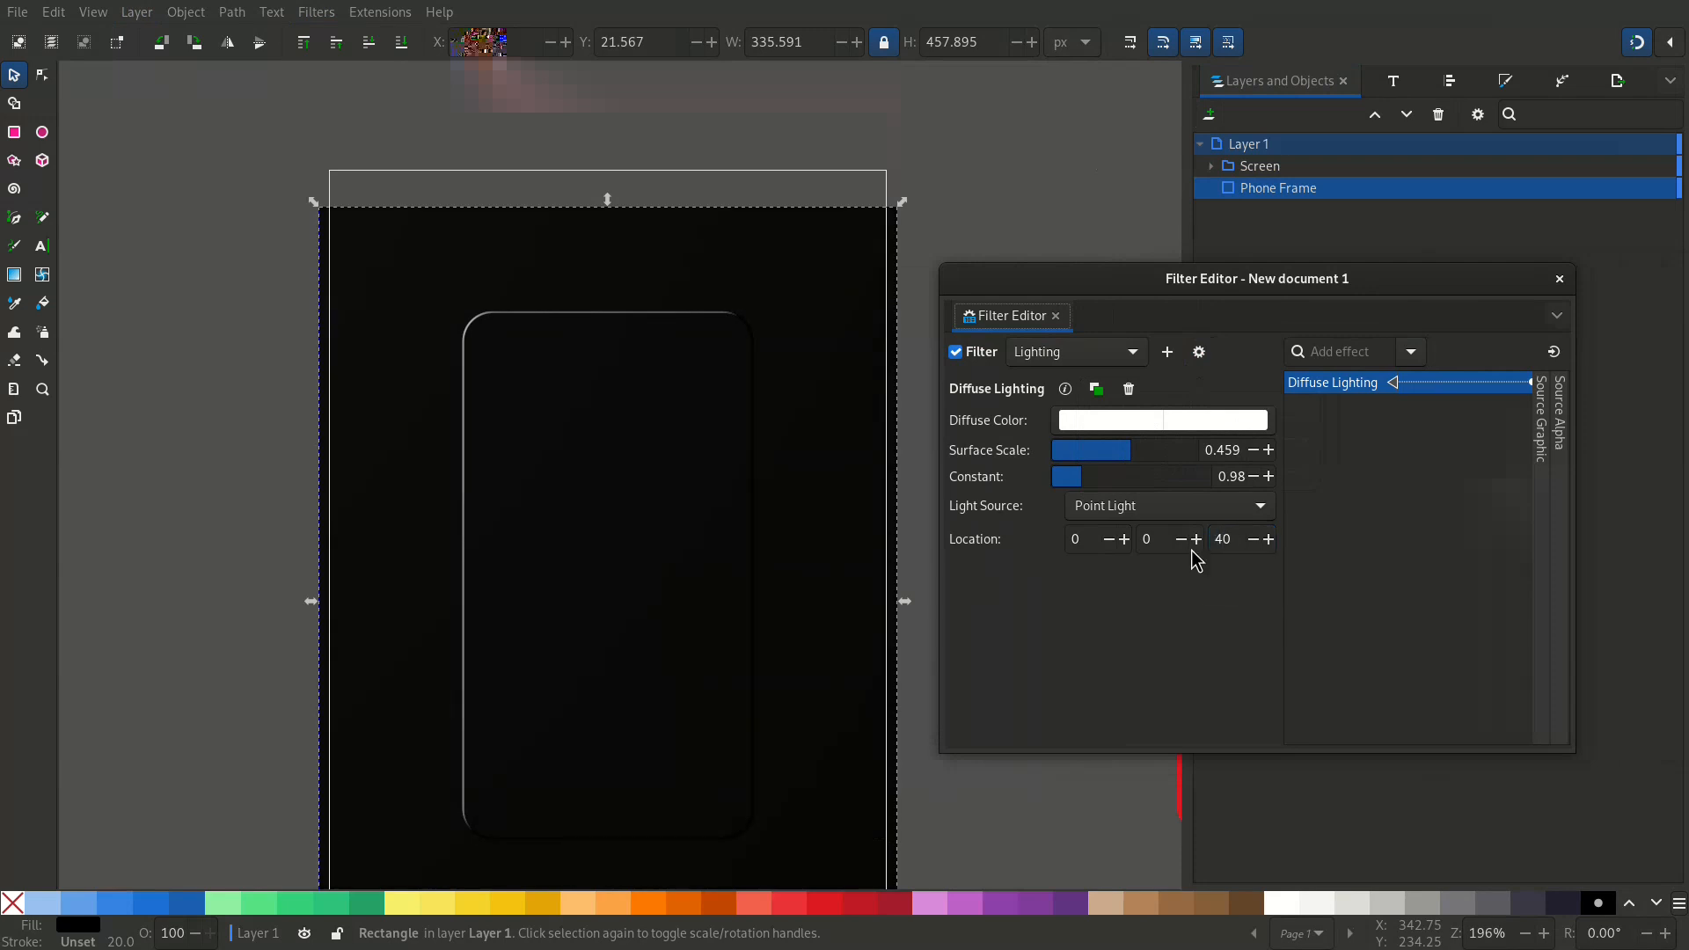
# Try the point light at X 500 and Y 1000, and return its Y location to 0.
pyautogui.click(1078, 538)
pyautogui.press('Tab')
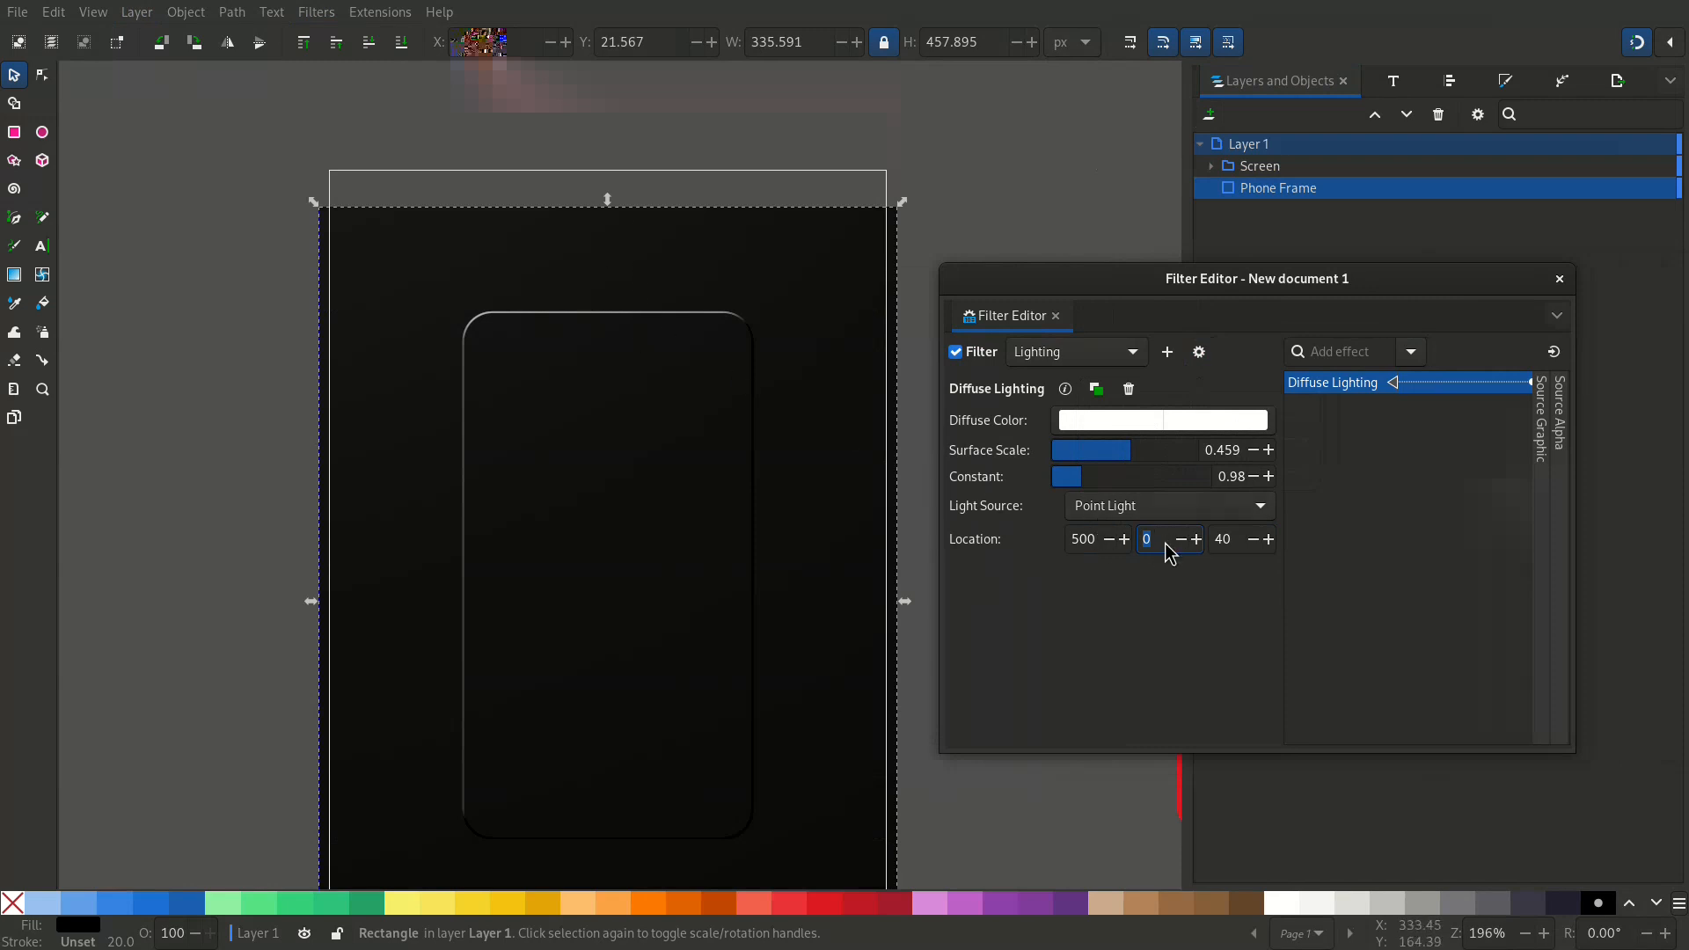
pyautogui.write('1000')
pyautogui.press('Tab')
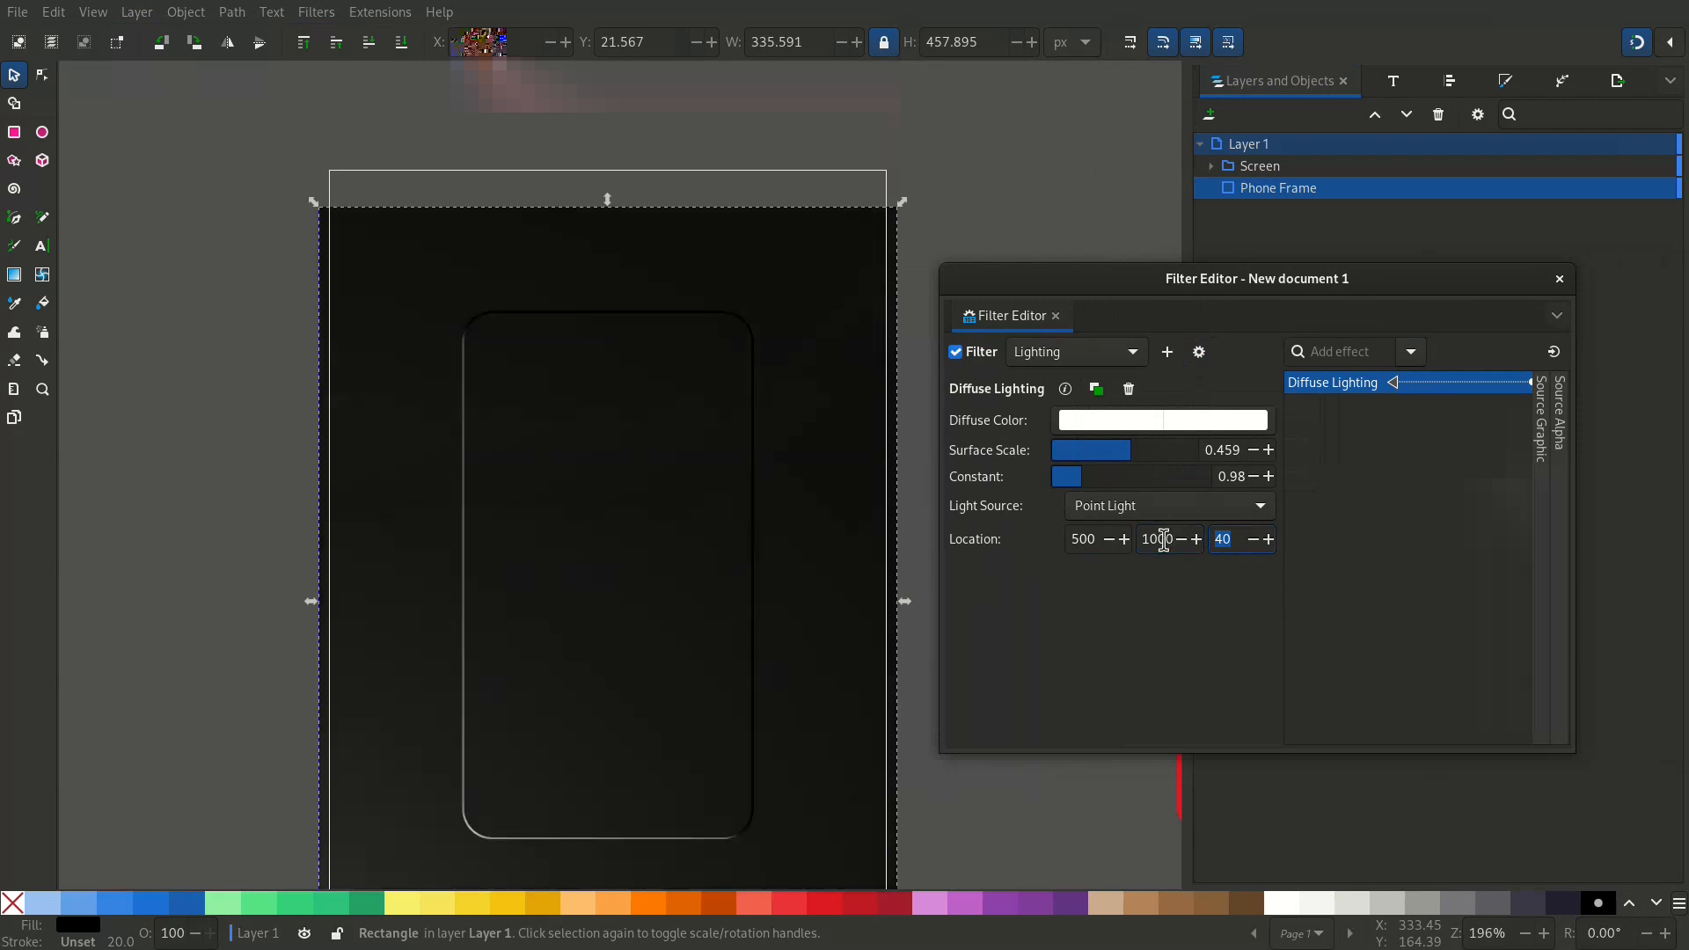
pyautogui.click(1159, 549)
pyautogui.write('0')
pyautogui.press('Tab')
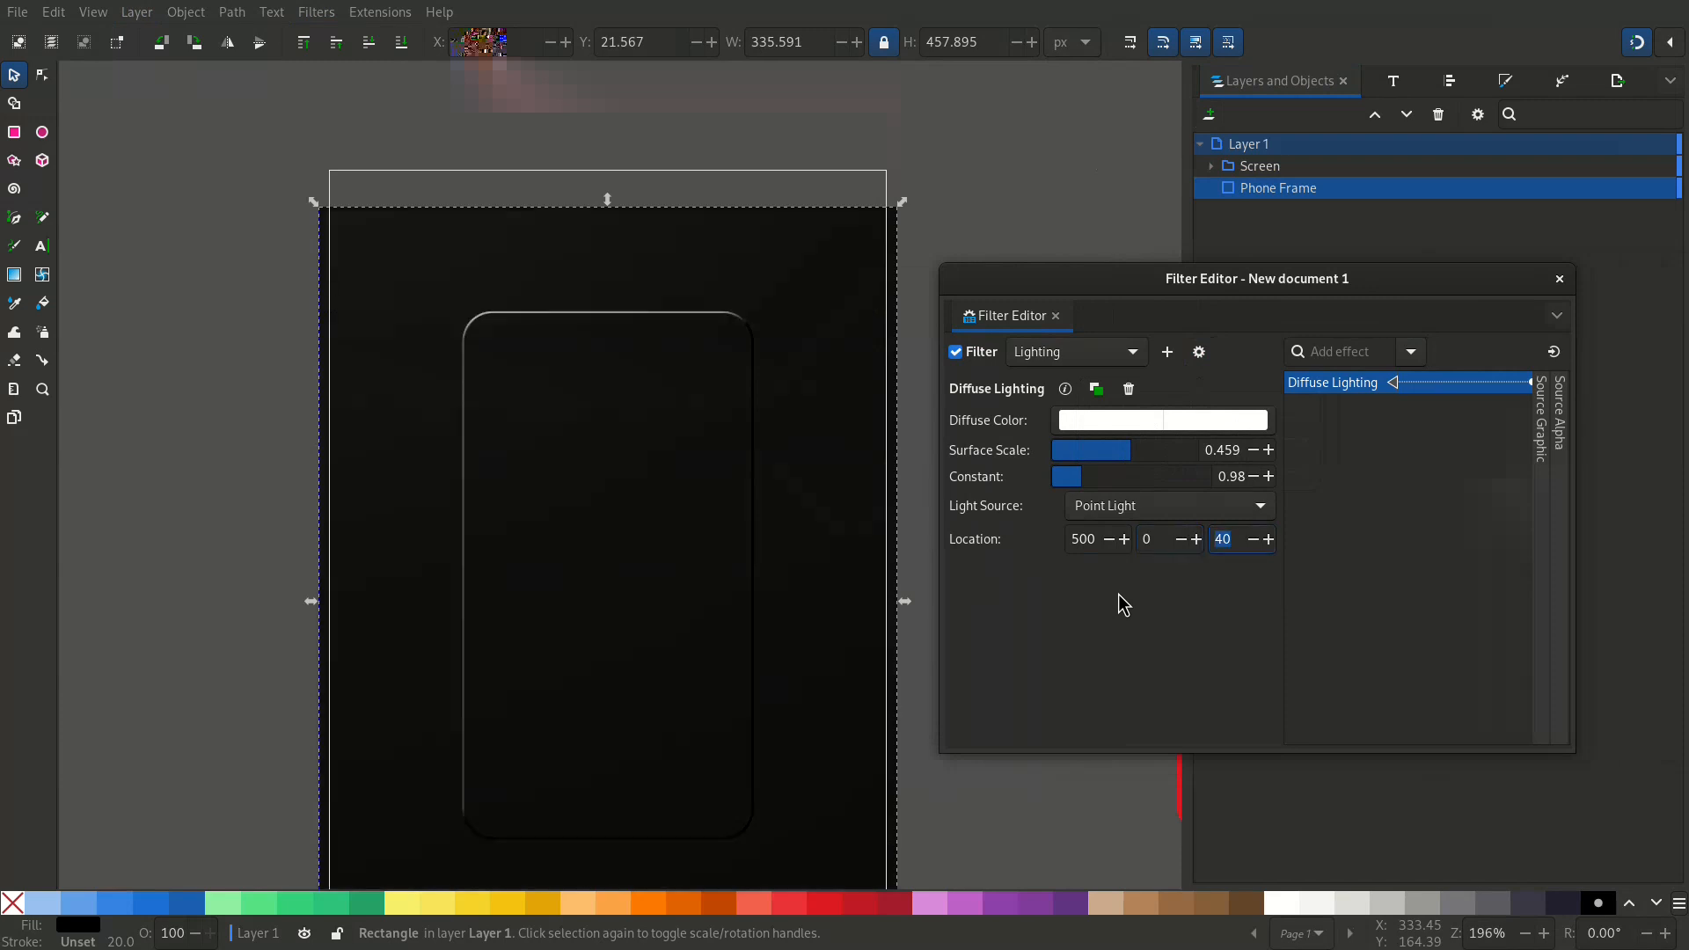
# Set the point light's X location to 200 and its Z location to 100.
pyautogui.moveTo(1082, 544); pyautogui.dragTo(1061, 545)
pyautogui.write('2')
pyautogui.click(1224, 541)
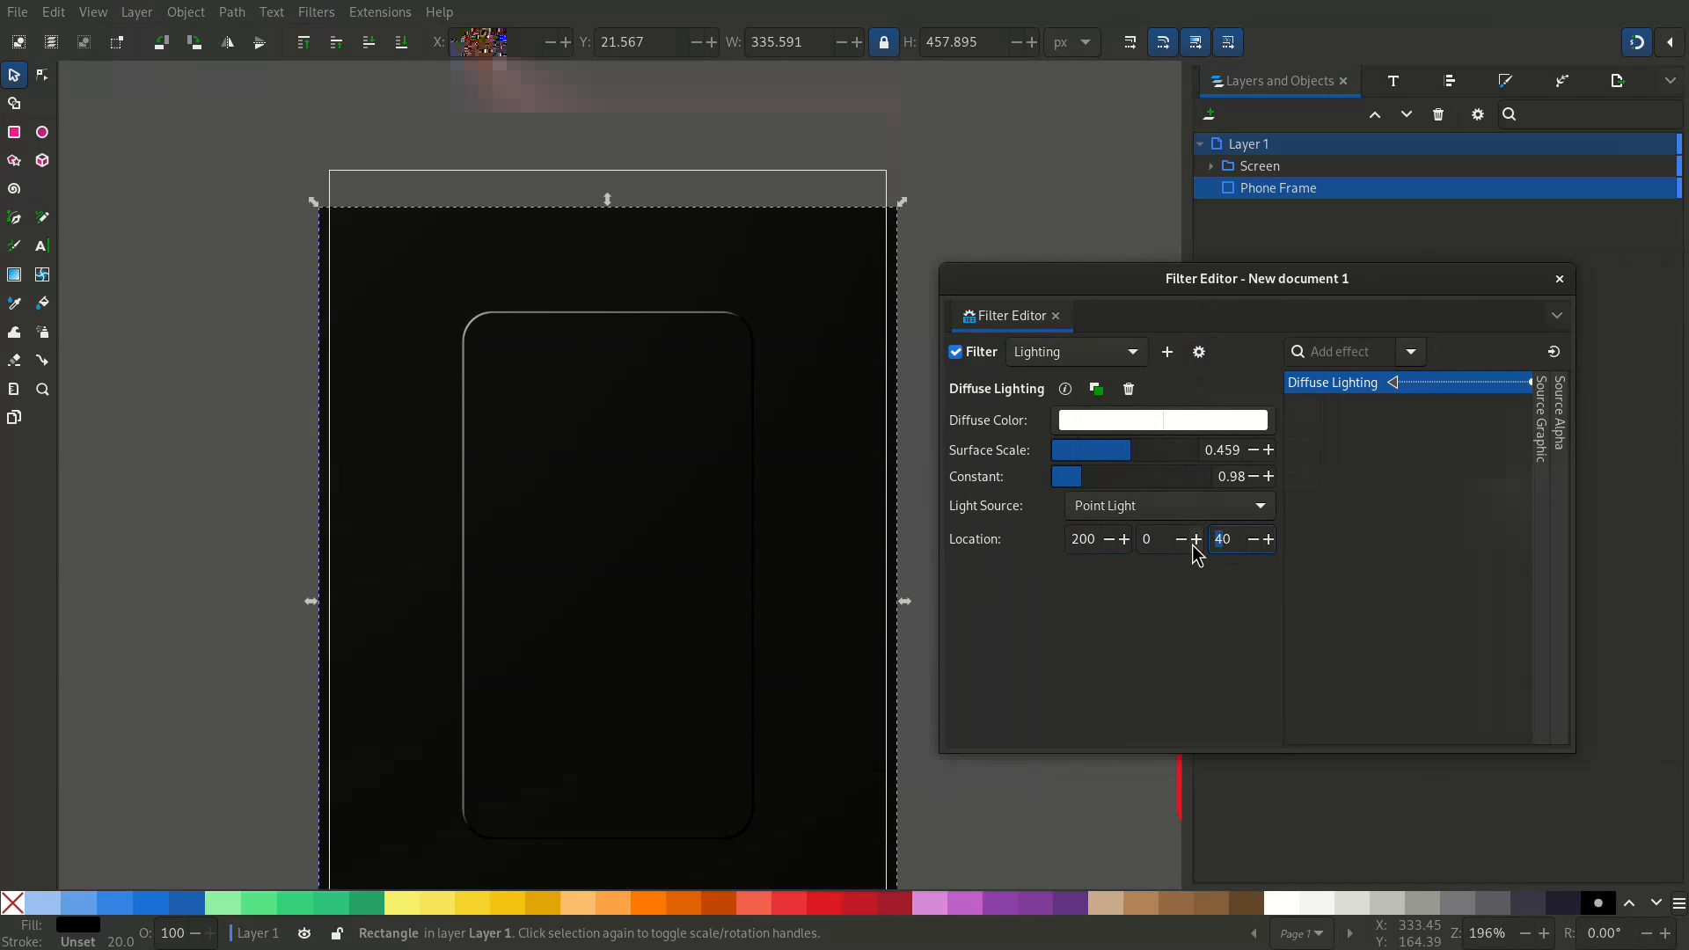
pyautogui.press('Return')
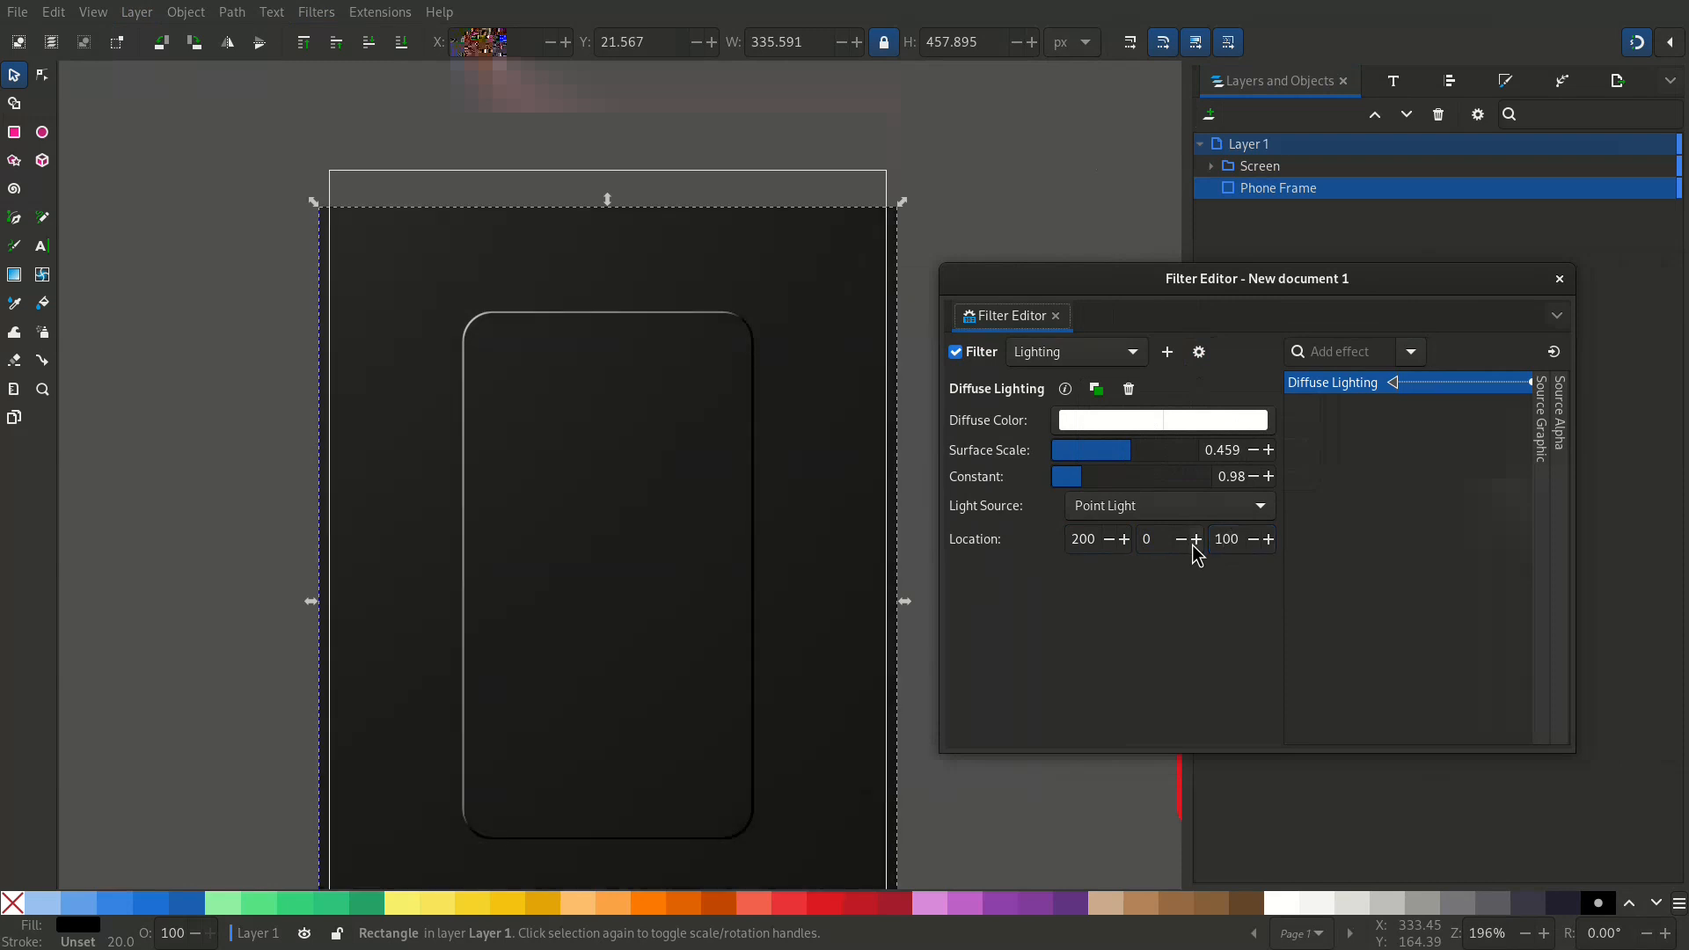
# Set the point light's Y location to 1 and its Z location to 40, and inspect the frame's lit edge.
pyautogui.click(1194, 540)
pyautogui.click(1221, 539)
pyautogui.write('400')
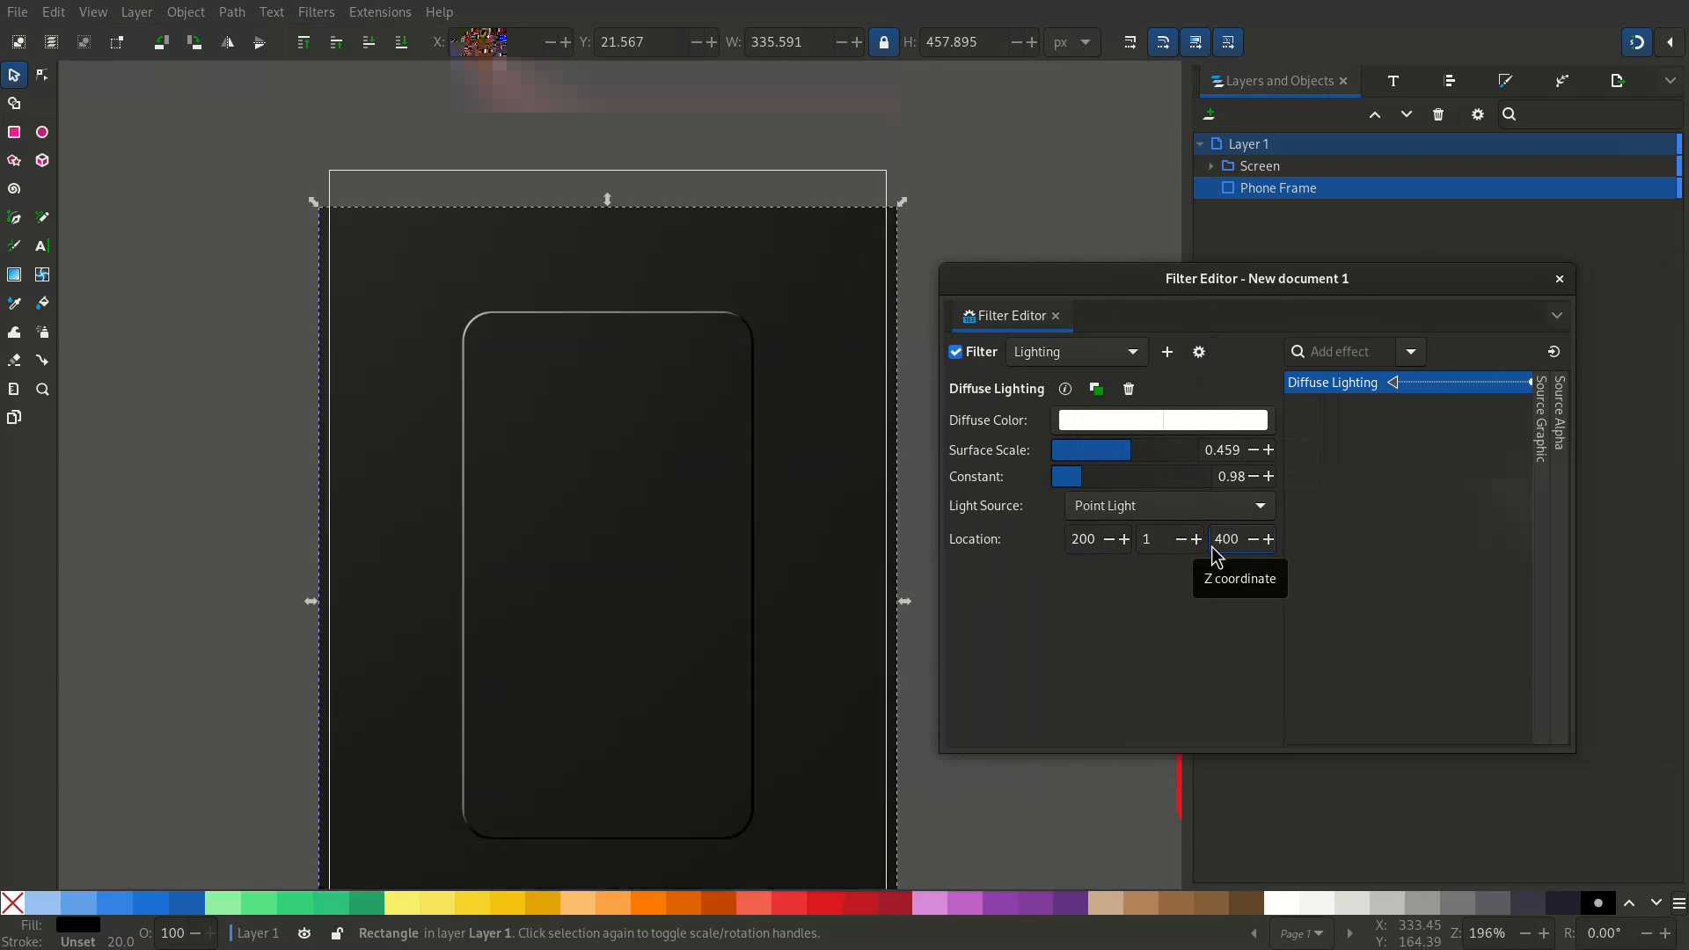
pyautogui.press('BackSpace')
pyautogui.press('Return')
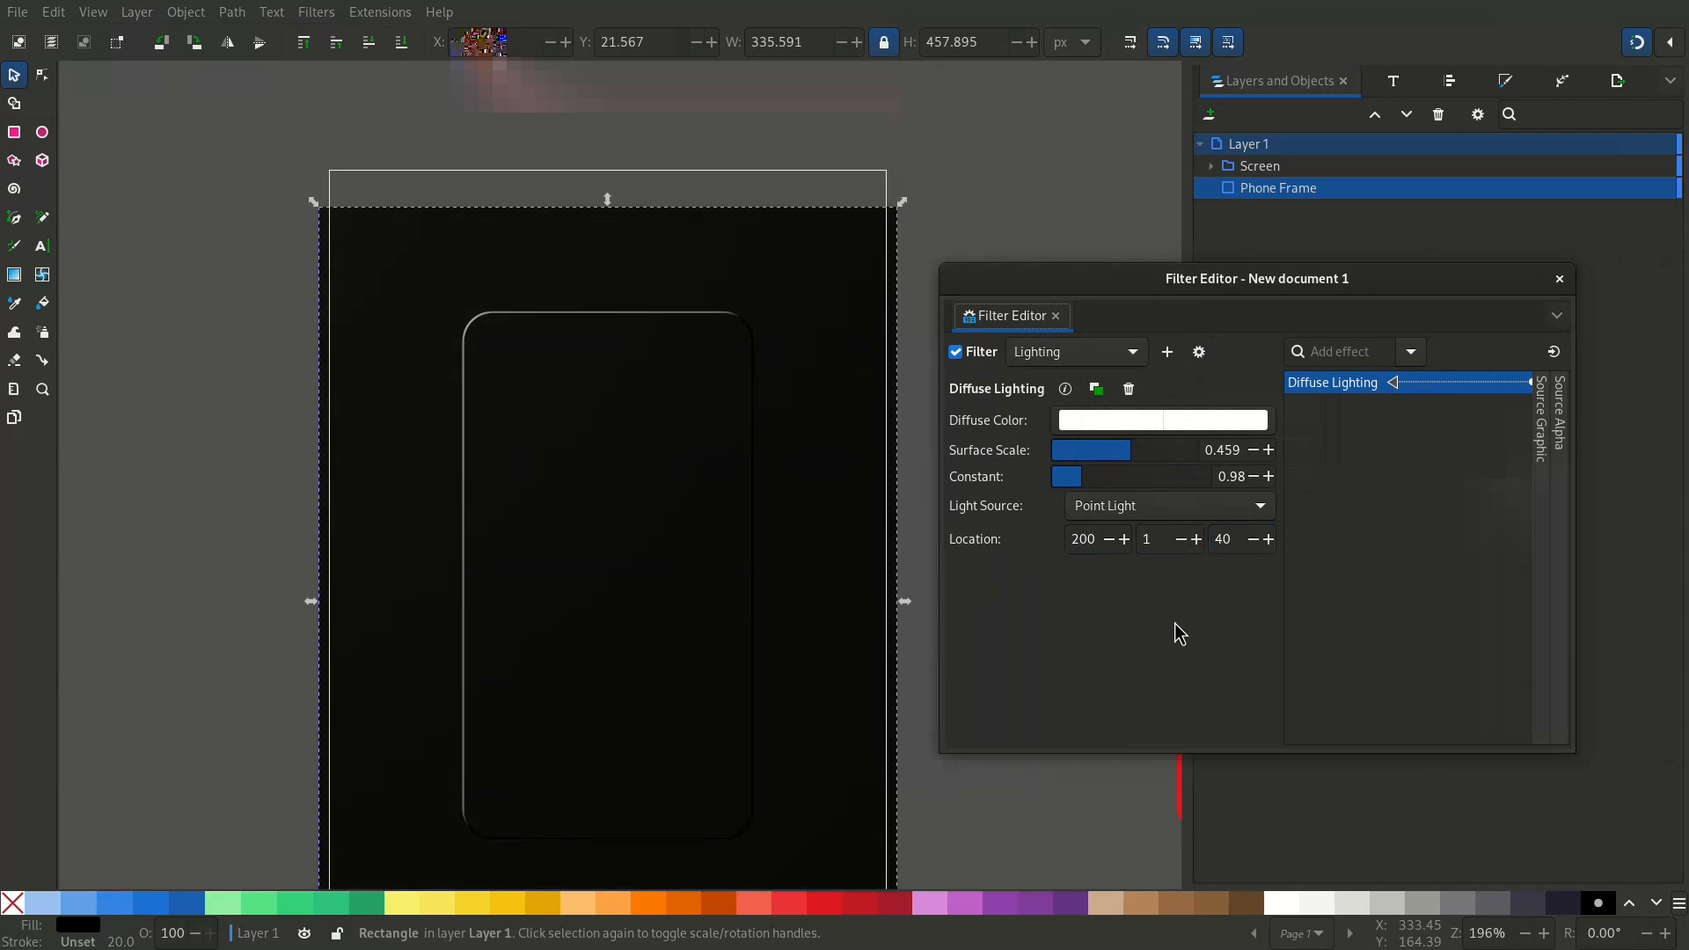
pyautogui.scroll(3, 492, 338)
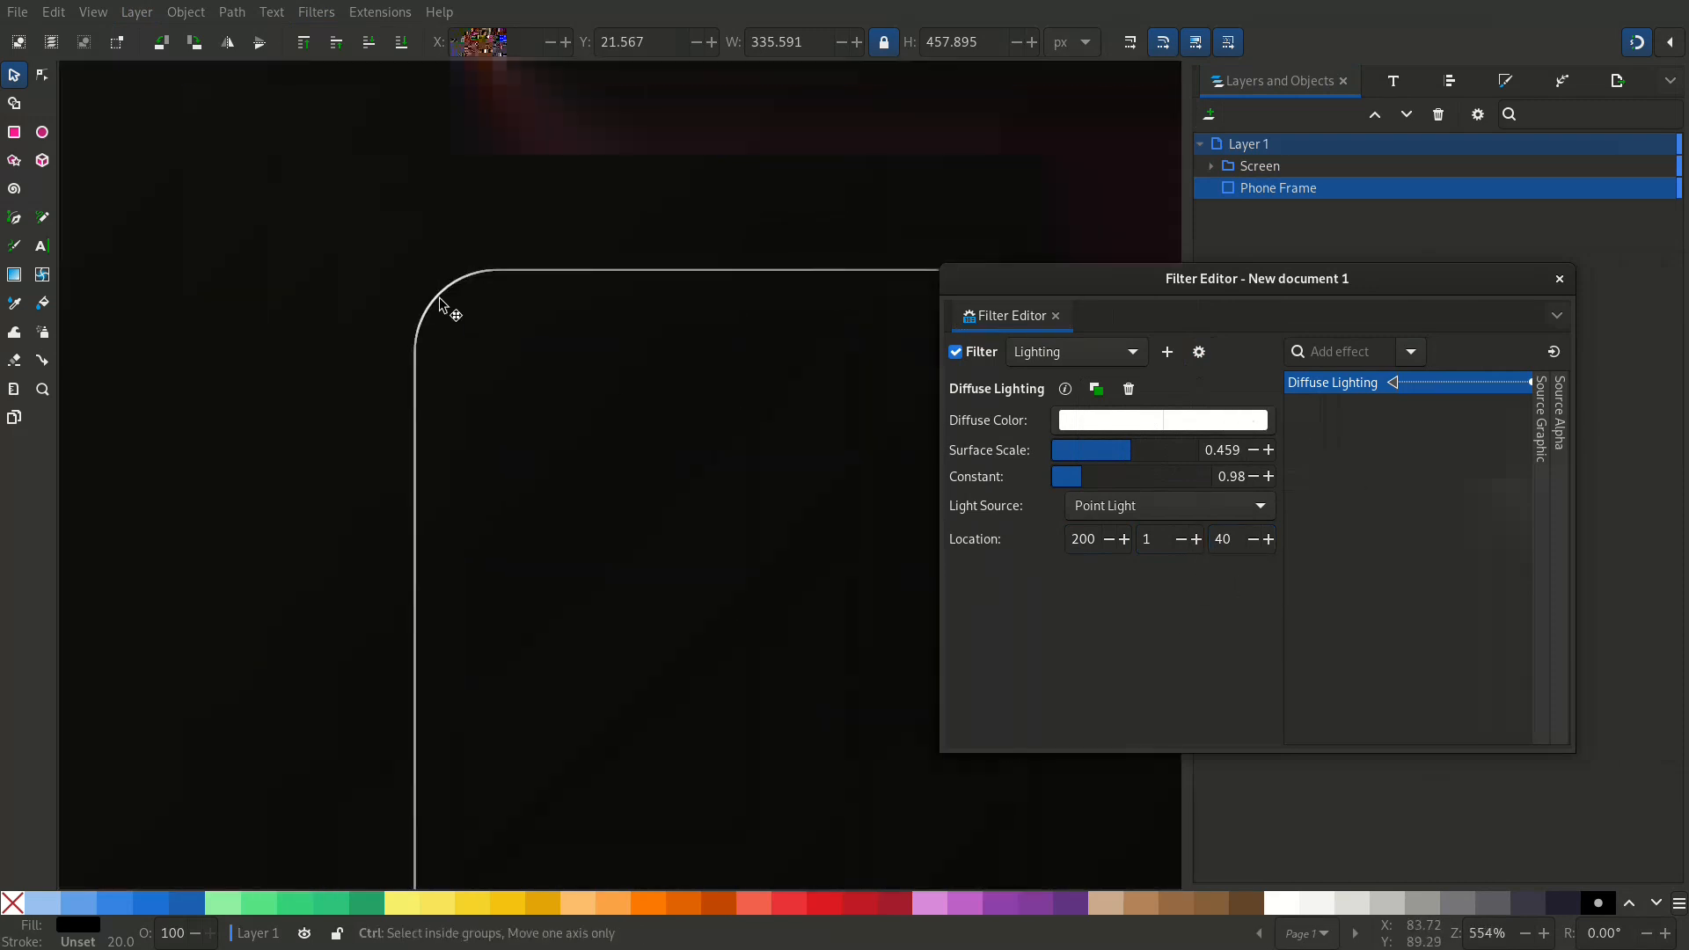
pyautogui.scroll(-3, 493, 299)
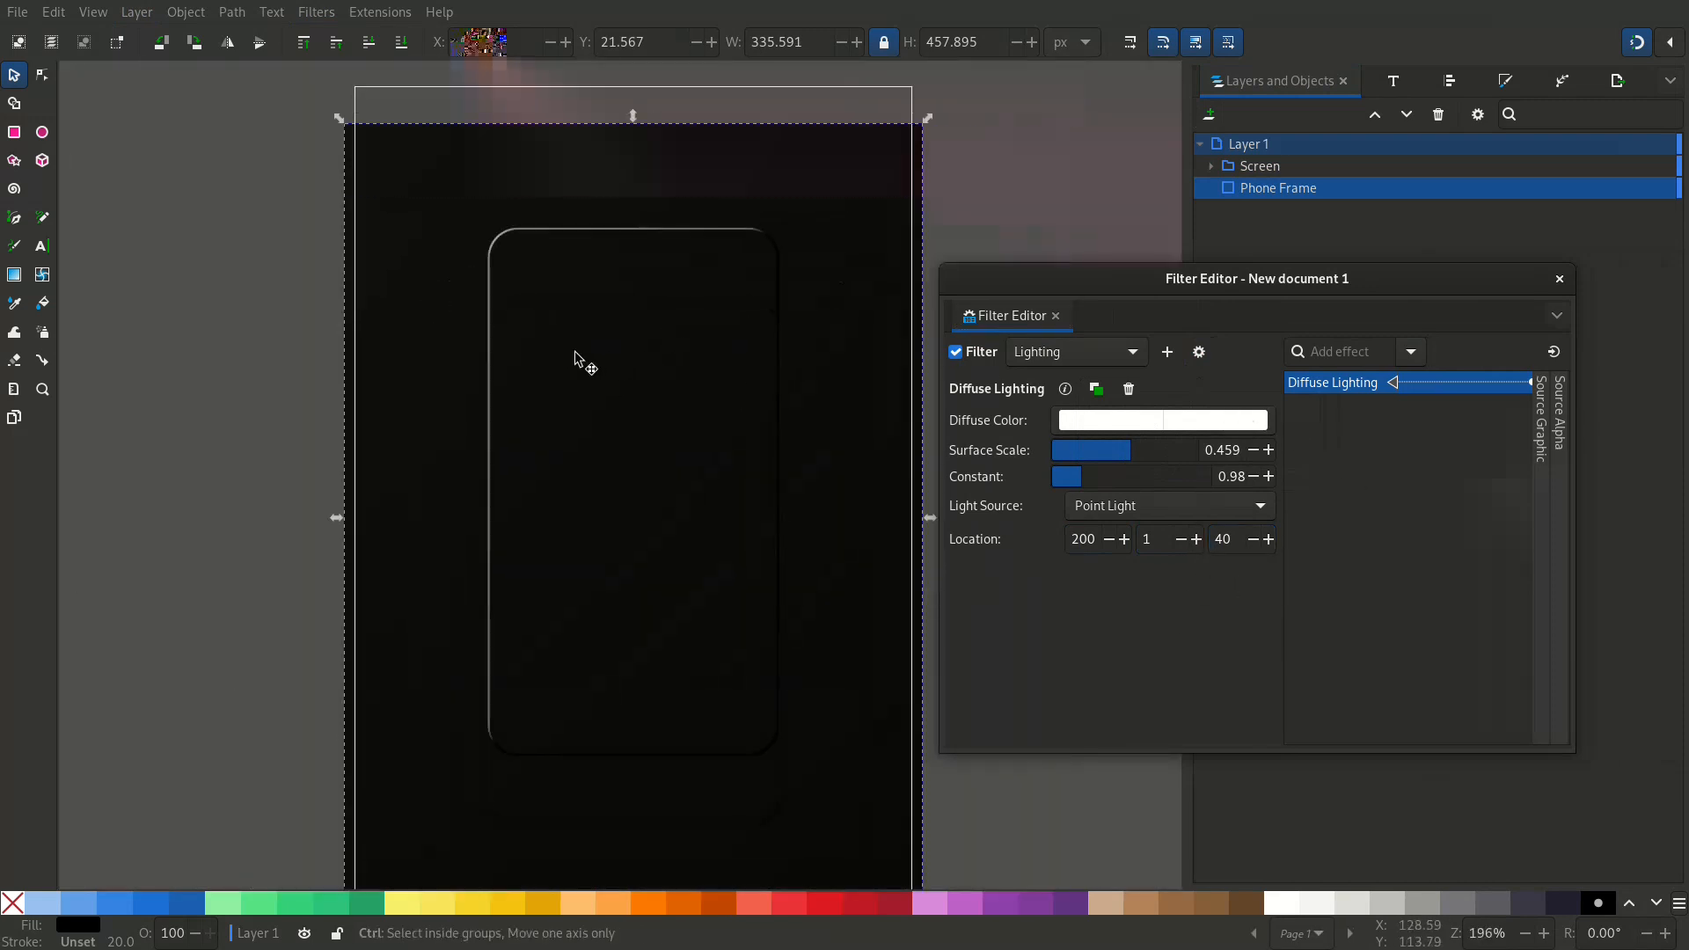
# Add a Gaussian Blur effect to the Lighting filter with a size of 0.40.
pyautogui.click(1412, 352)
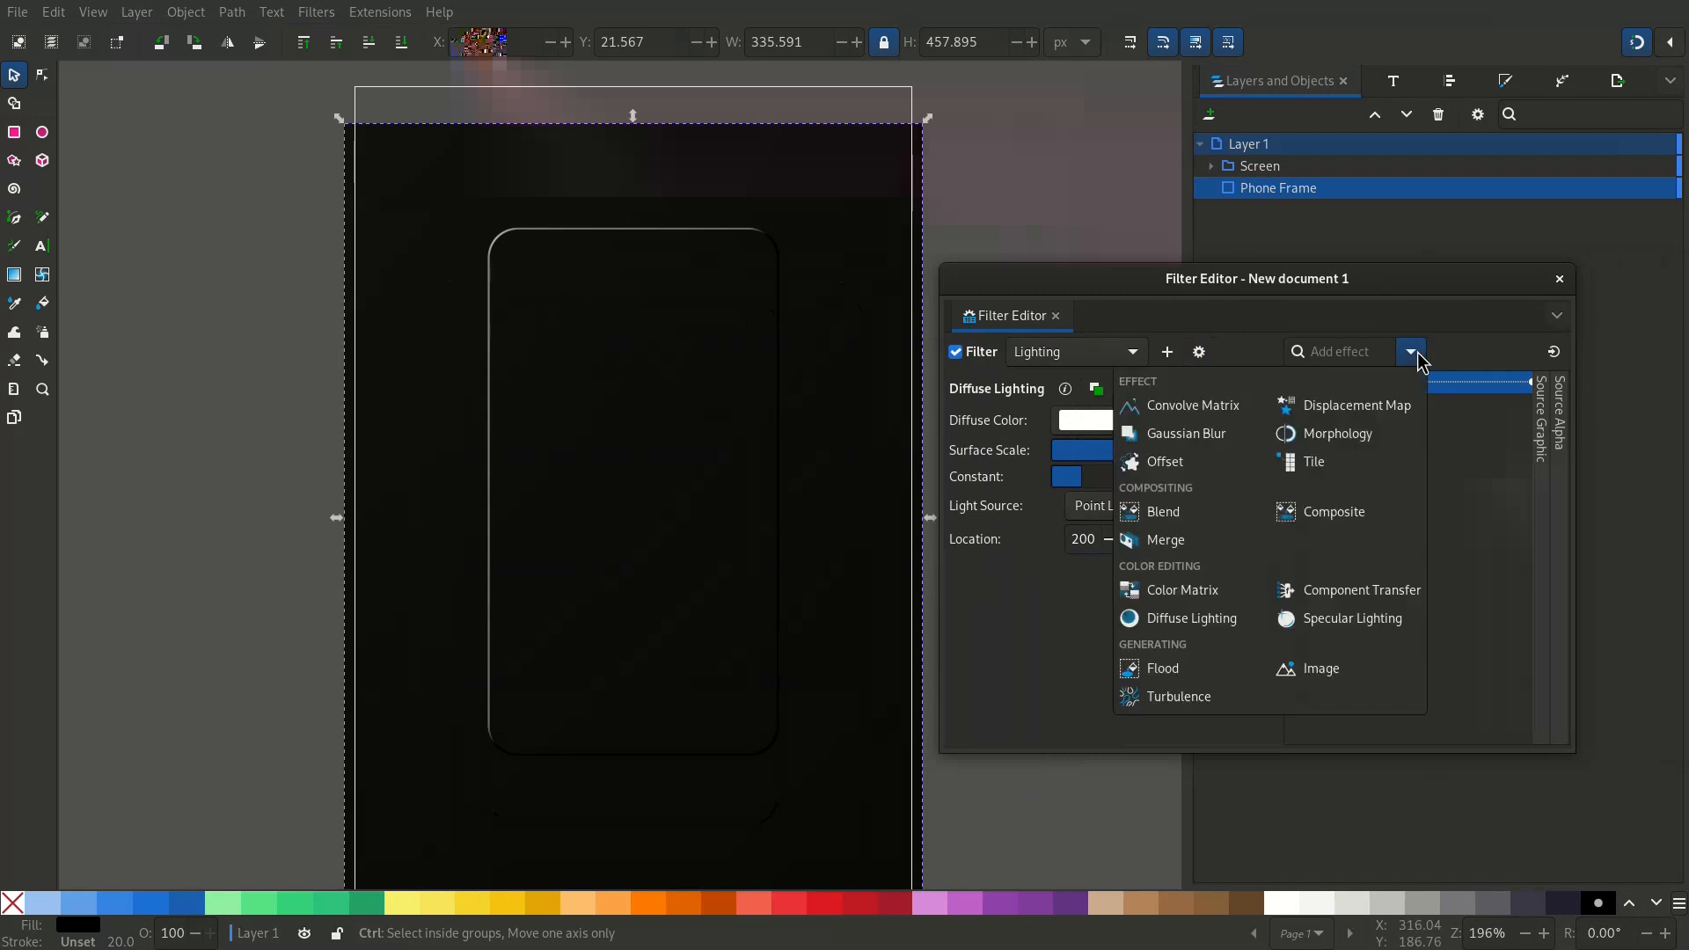
pyautogui.click(1186, 434)
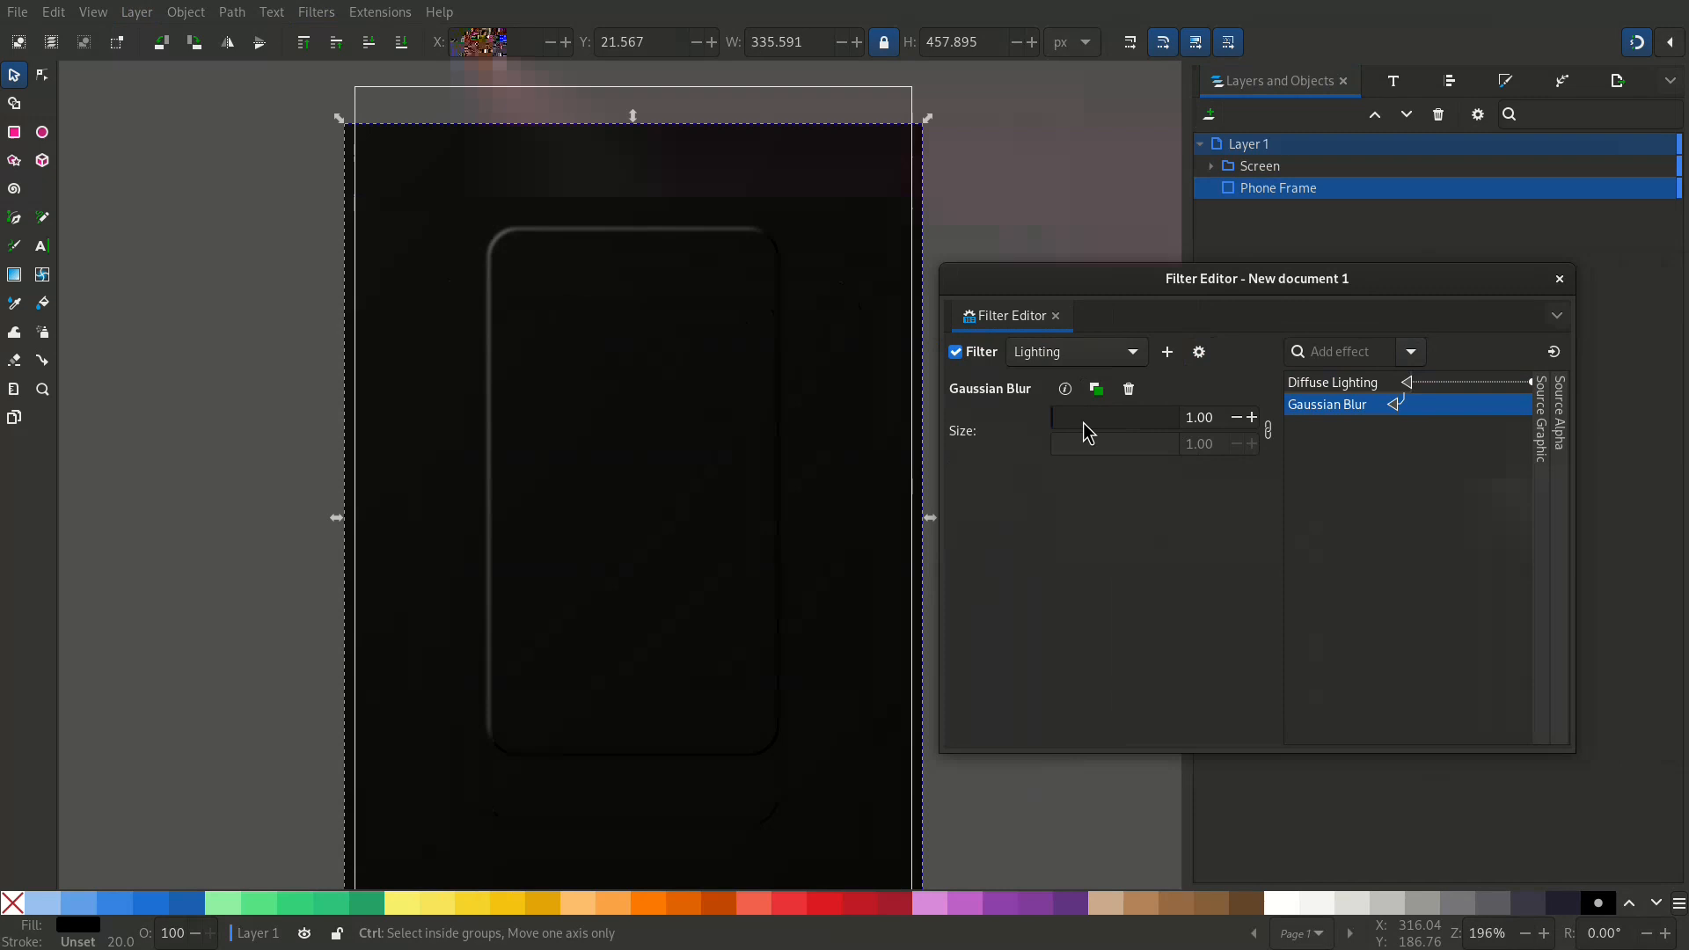
pyautogui.moveTo(1088, 431); pyautogui.dragTo(1043, 430)
pyautogui.doubleClick(1204, 426)
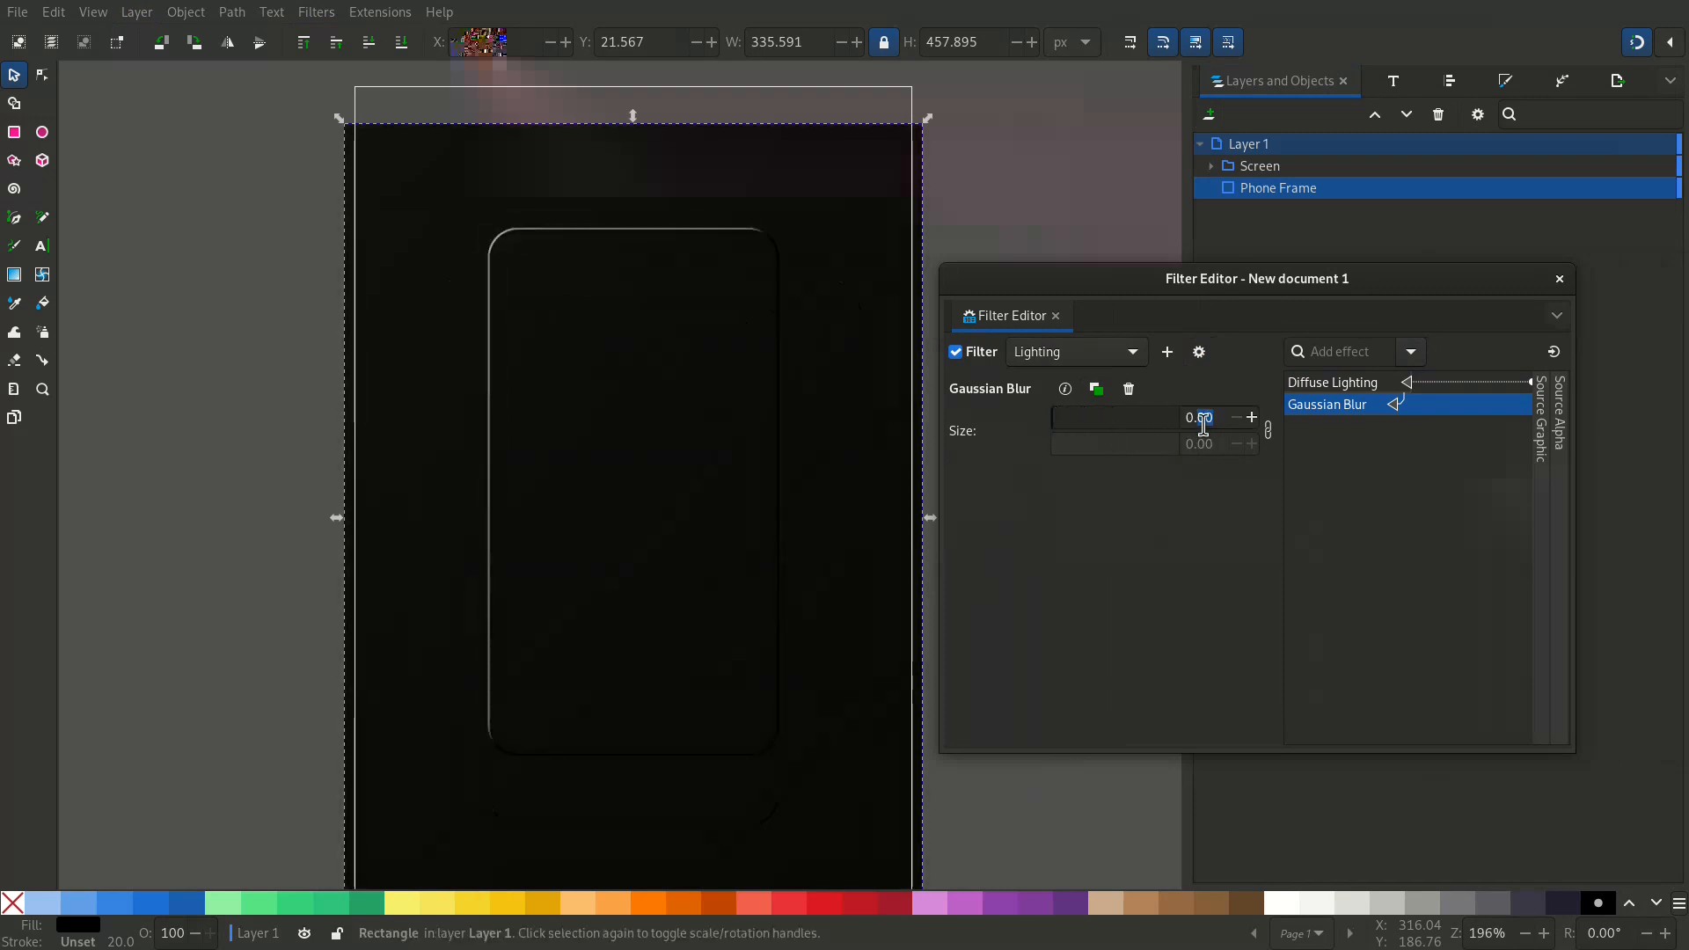
pyautogui.write('4')
pyautogui.press('Return')
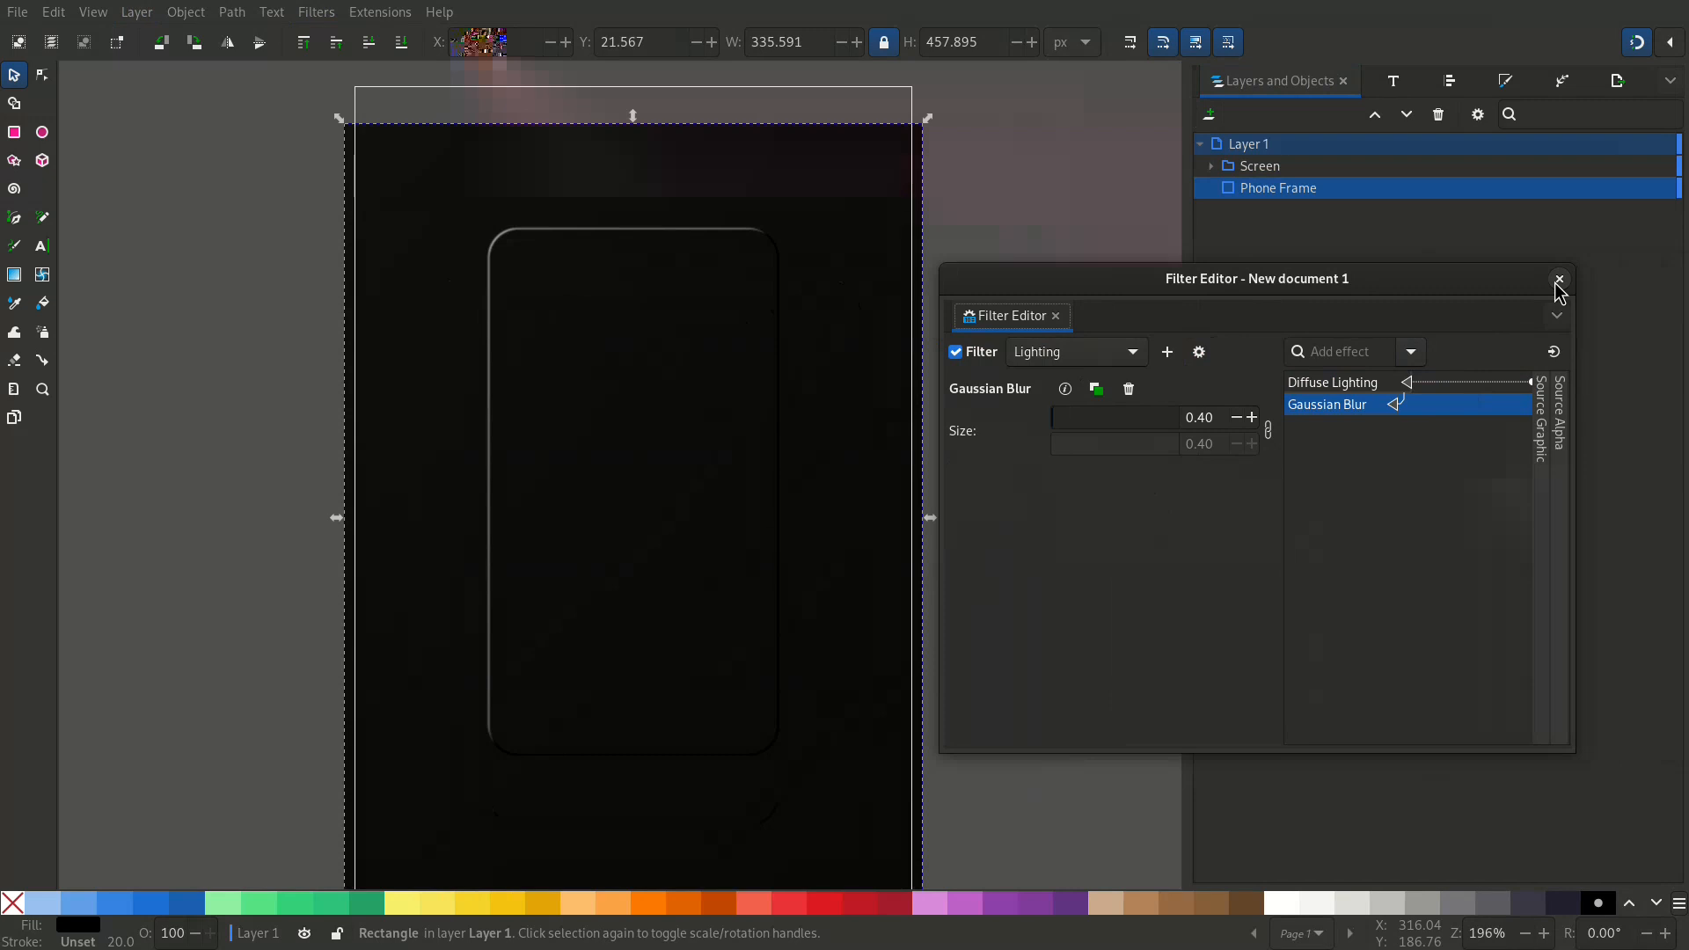
# Try other shades for the Diffuse Lighting color and return it to white.
pyautogui.click(1338, 383)
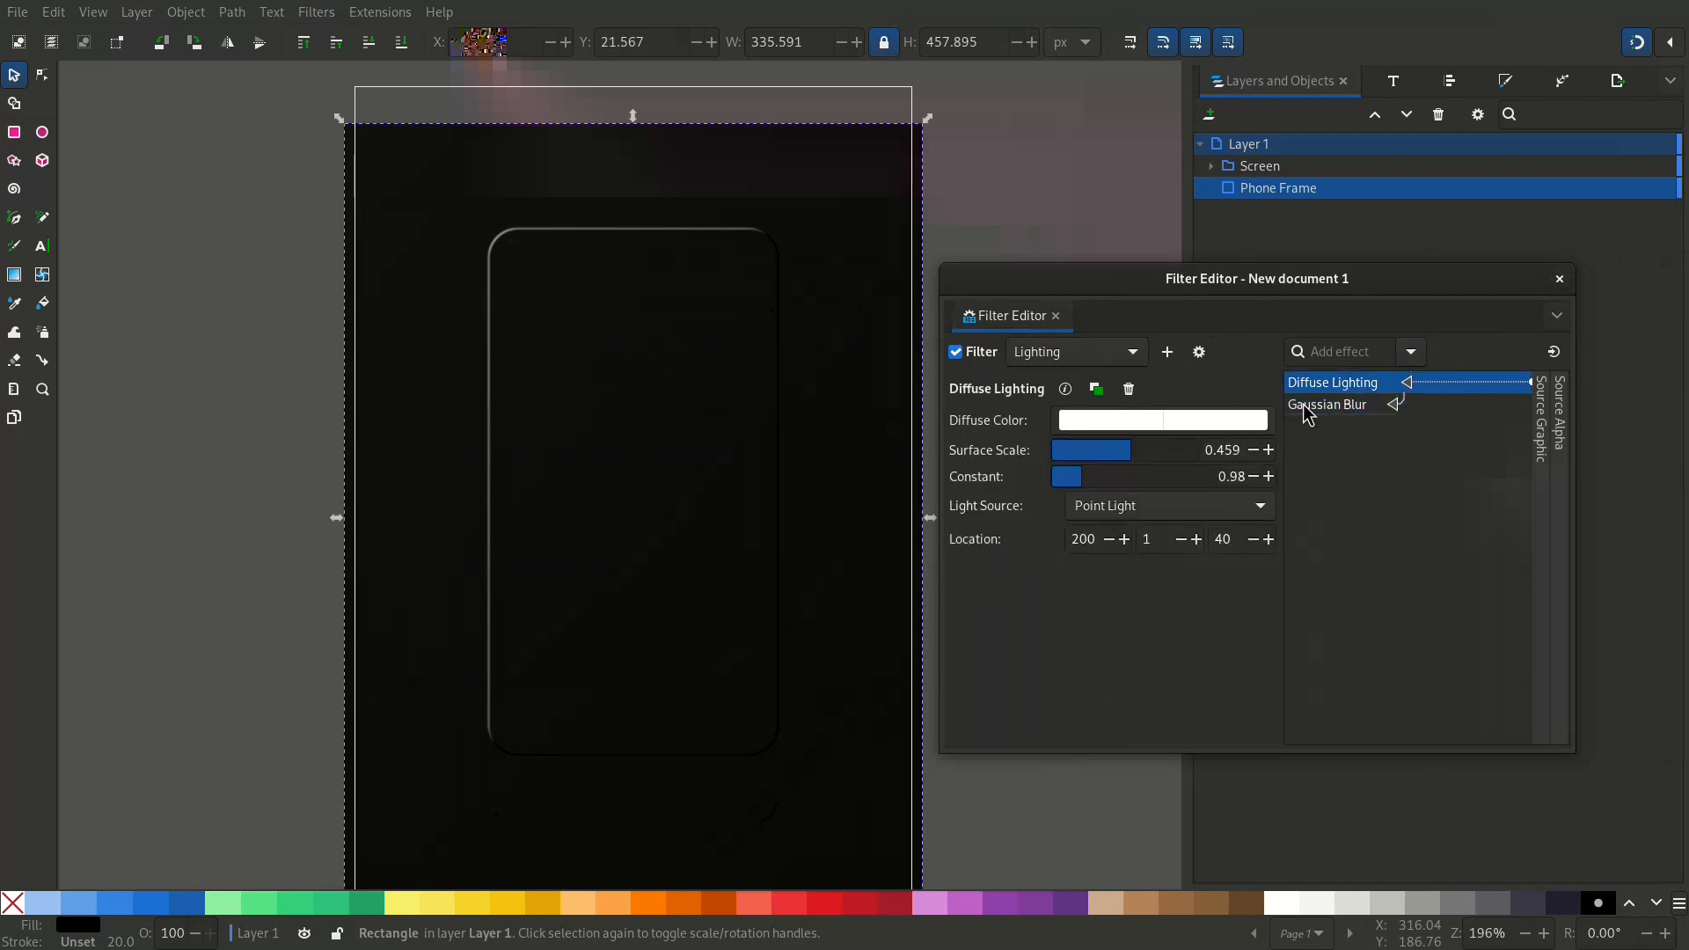
pyautogui.click(1069, 420)
pyautogui.moveTo(848, 480); pyautogui.dragTo(744, 576)
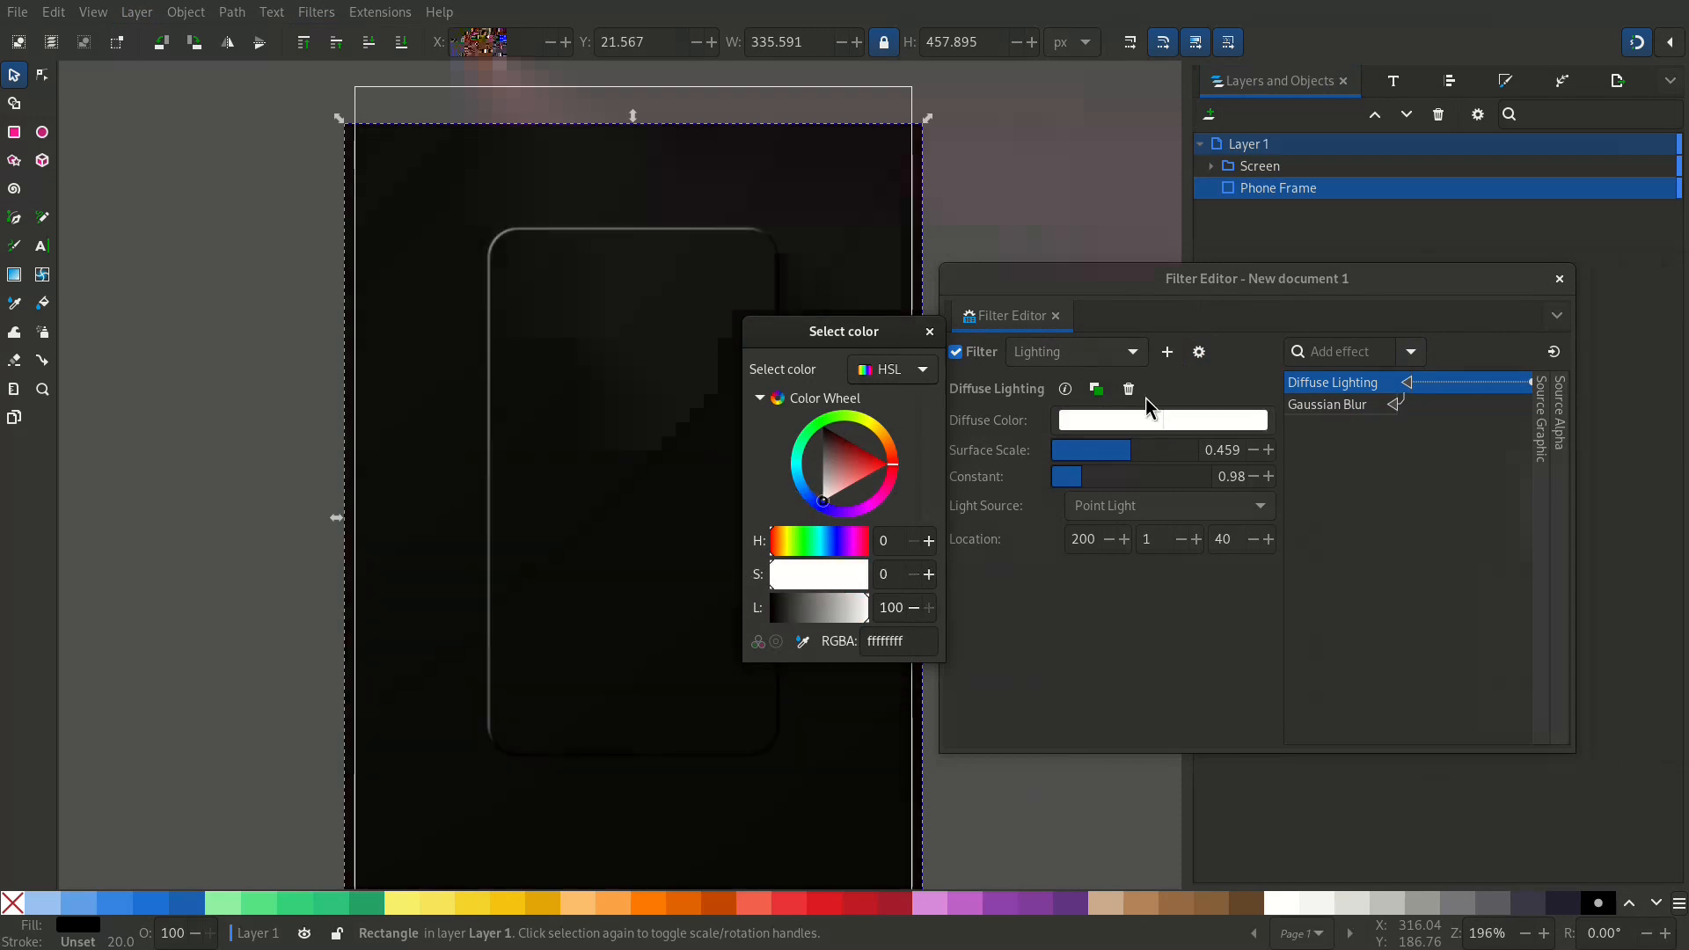
pyautogui.click(929, 331)
# Close the Filter Editor, and resize the page to fit the Phone Frame.
pyautogui.click(1560, 282)
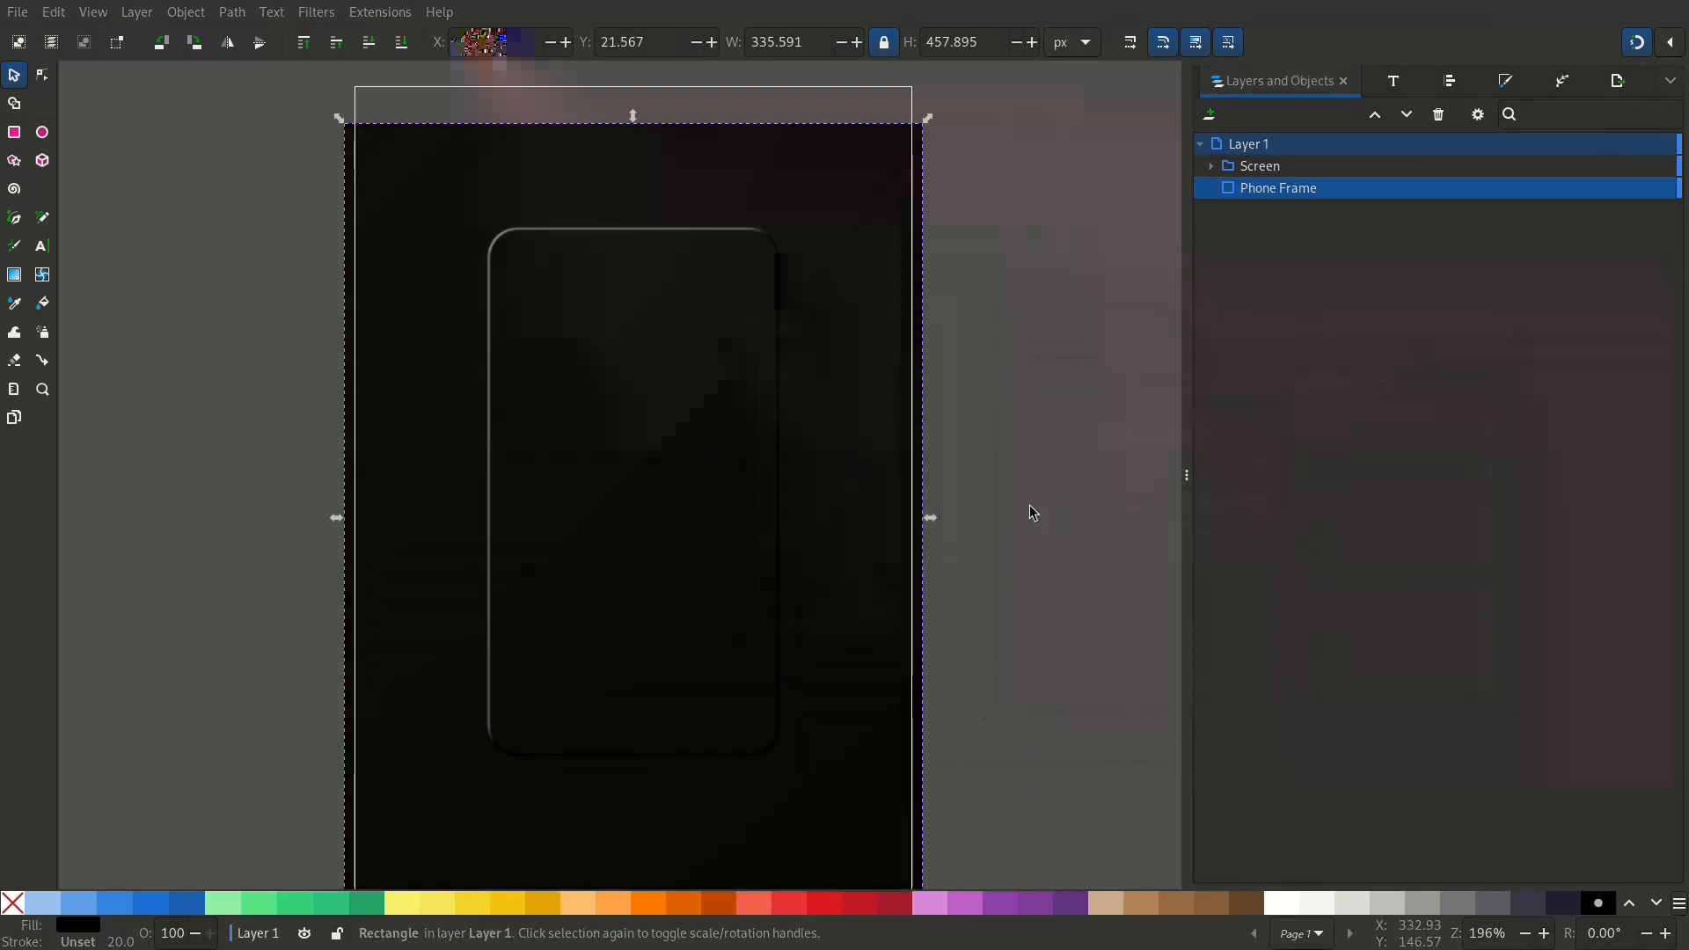
pyautogui.scroll(-2, 1029, 505)
pyautogui.hscroll(4, 895, 535)
pyautogui.click(895, 537)
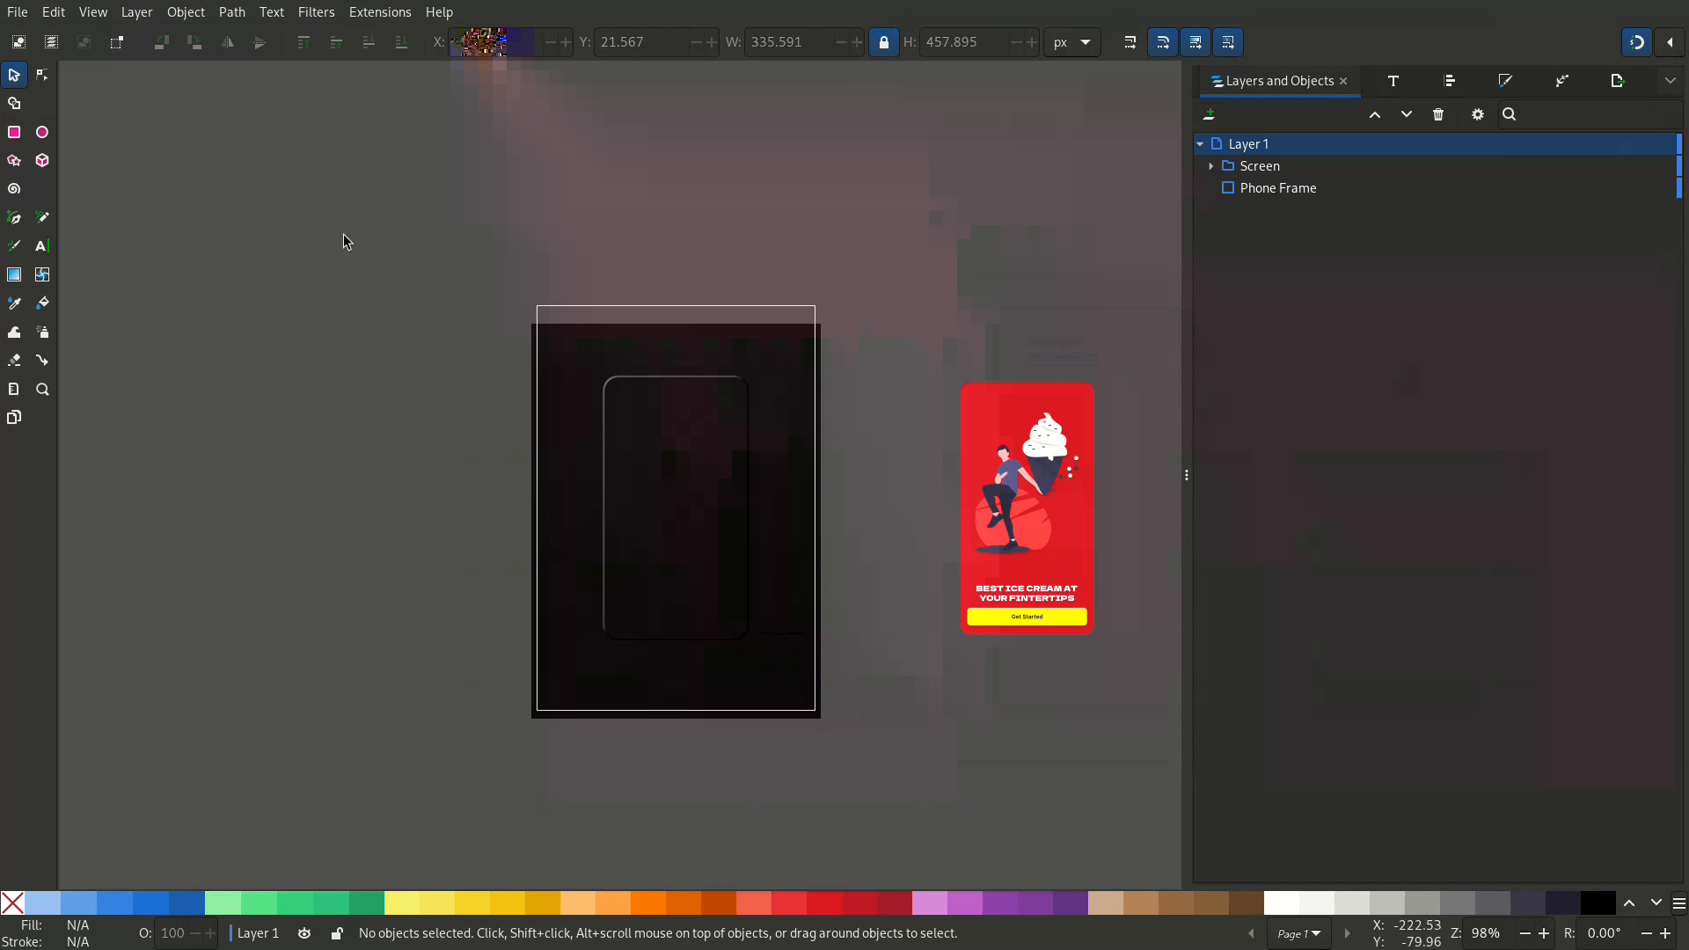
pyautogui.moveTo(347, 241); pyautogui.dragTo(883, 796)
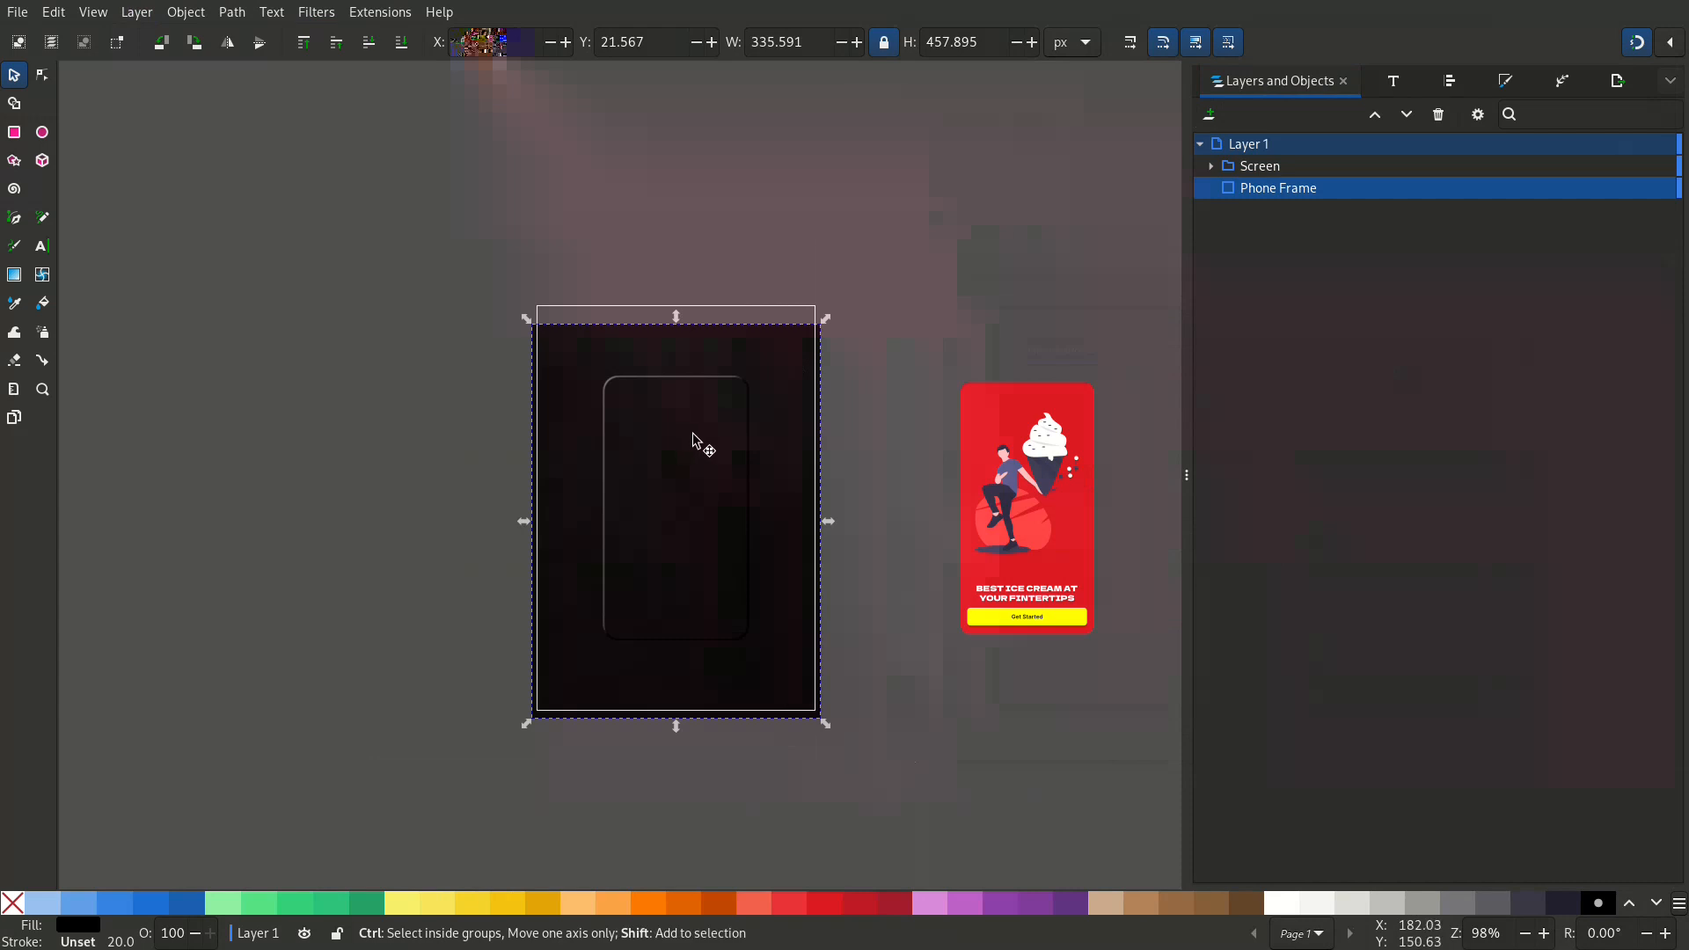
pyautogui.hotkey('ctrl', 'shift', 'r')
pyautogui.click(915, 578)
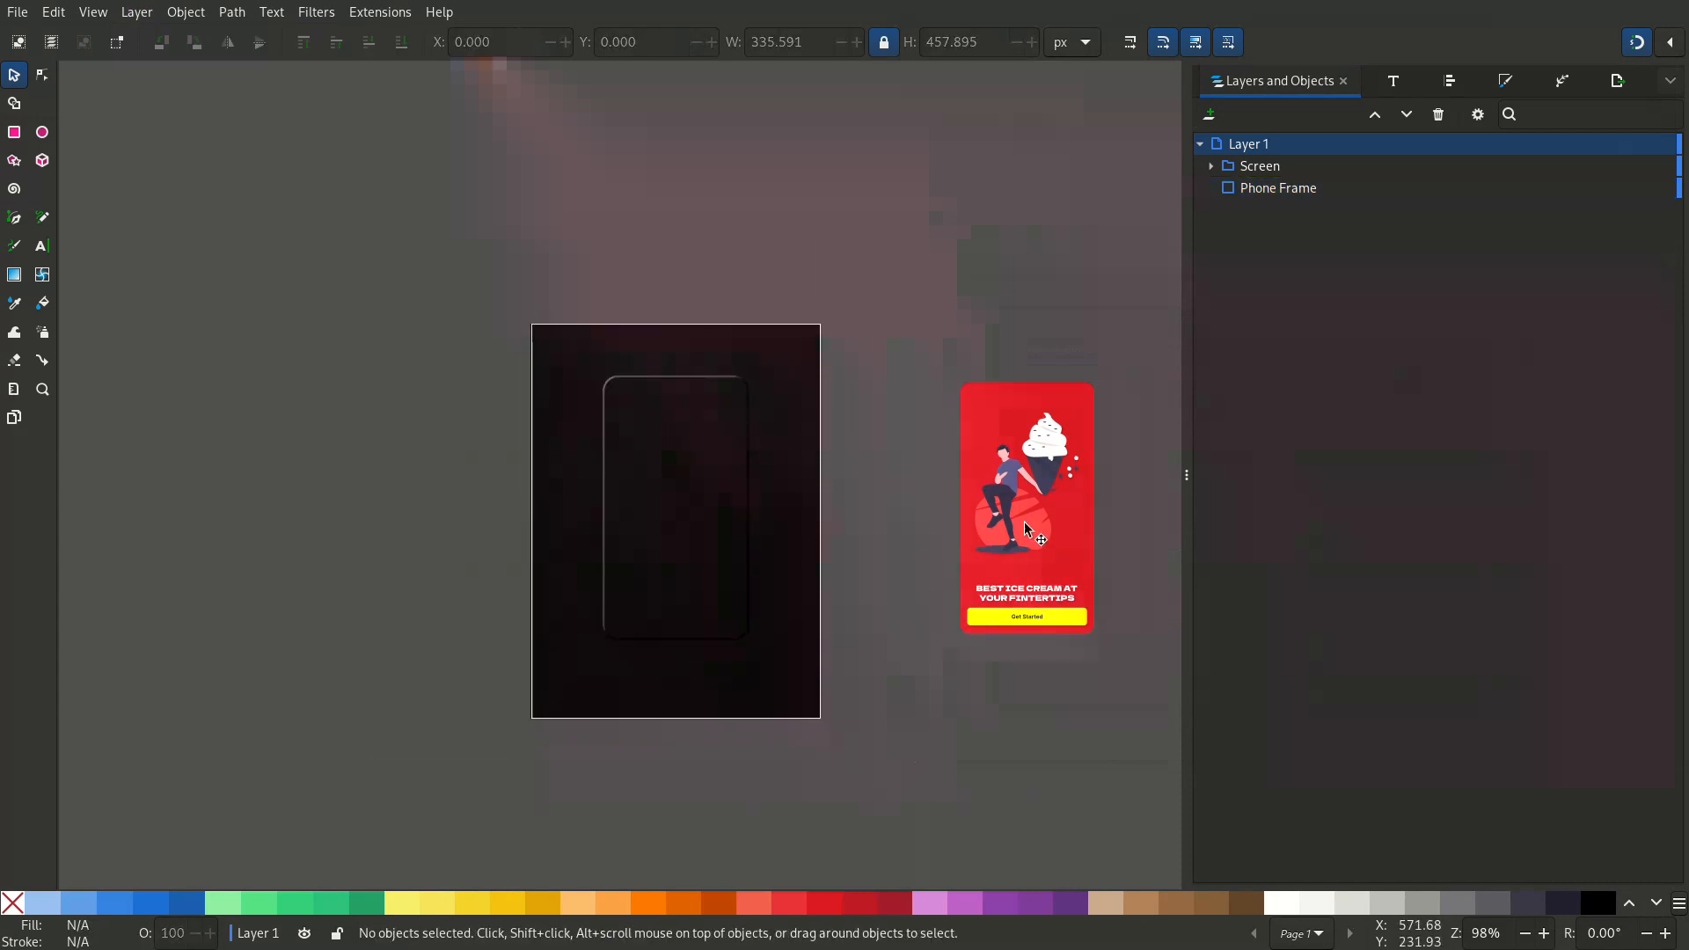
# Move the ice cream Screen group onto the phone frame, at about X 90.6 and Y 67.8 px.
pyautogui.click(1046, 516)
pyautogui.moveTo(1057, 510); pyautogui.dragTo(684, 491)
pyautogui.scroll(3, 727, 519)
pyautogui.scroll(-1, 770, 546)
pyautogui.click(1033, 554)
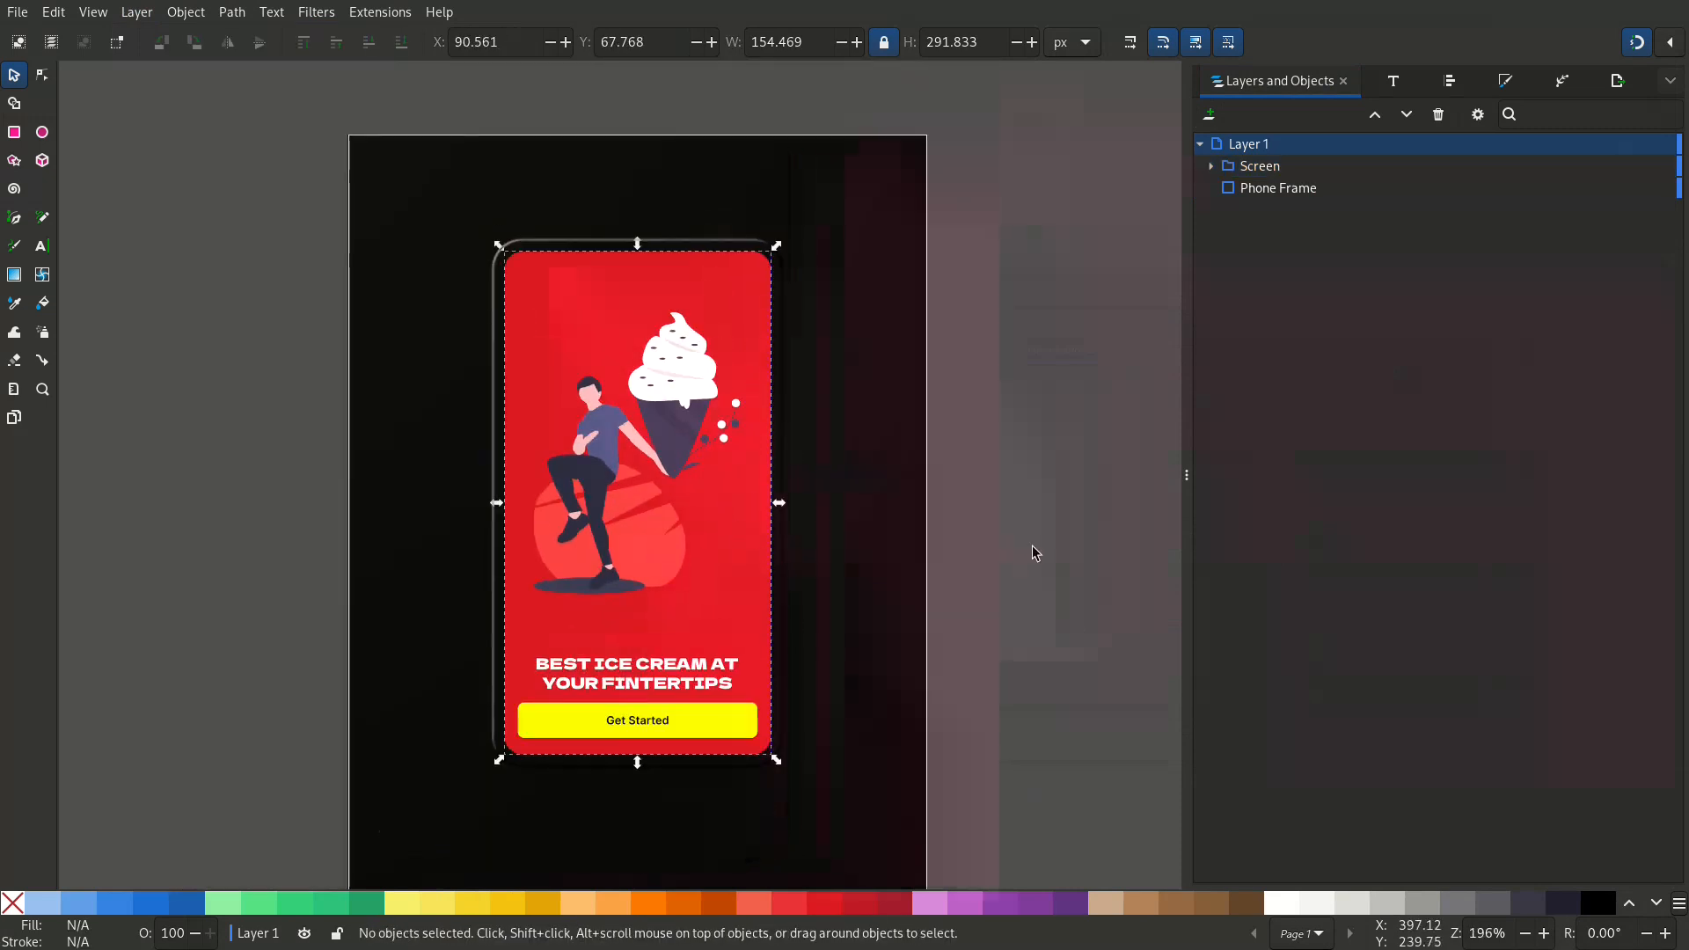
pyautogui.scroll(-1, 1032, 554)
pyautogui.scroll(1, 1031, 572)
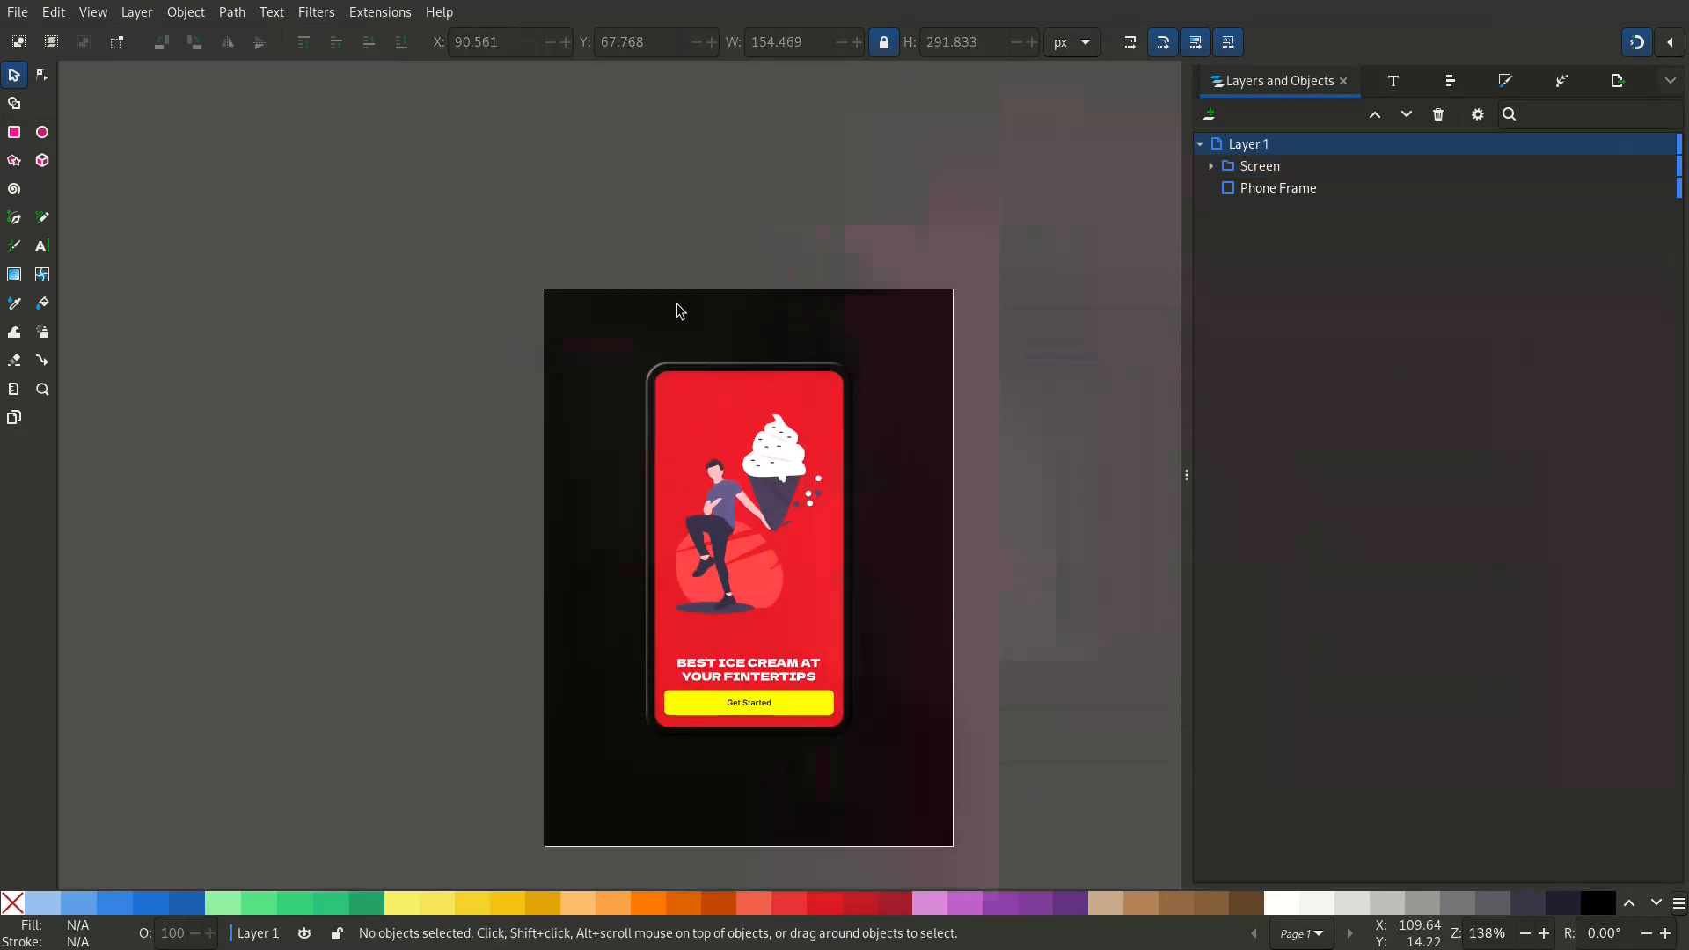
# Change the Diffuse Lighting color of the Phone Frame's Lighting filter to light pink, RGBA ffb9b900, and close the Filter Editor.
pyautogui.click(1263, 188)
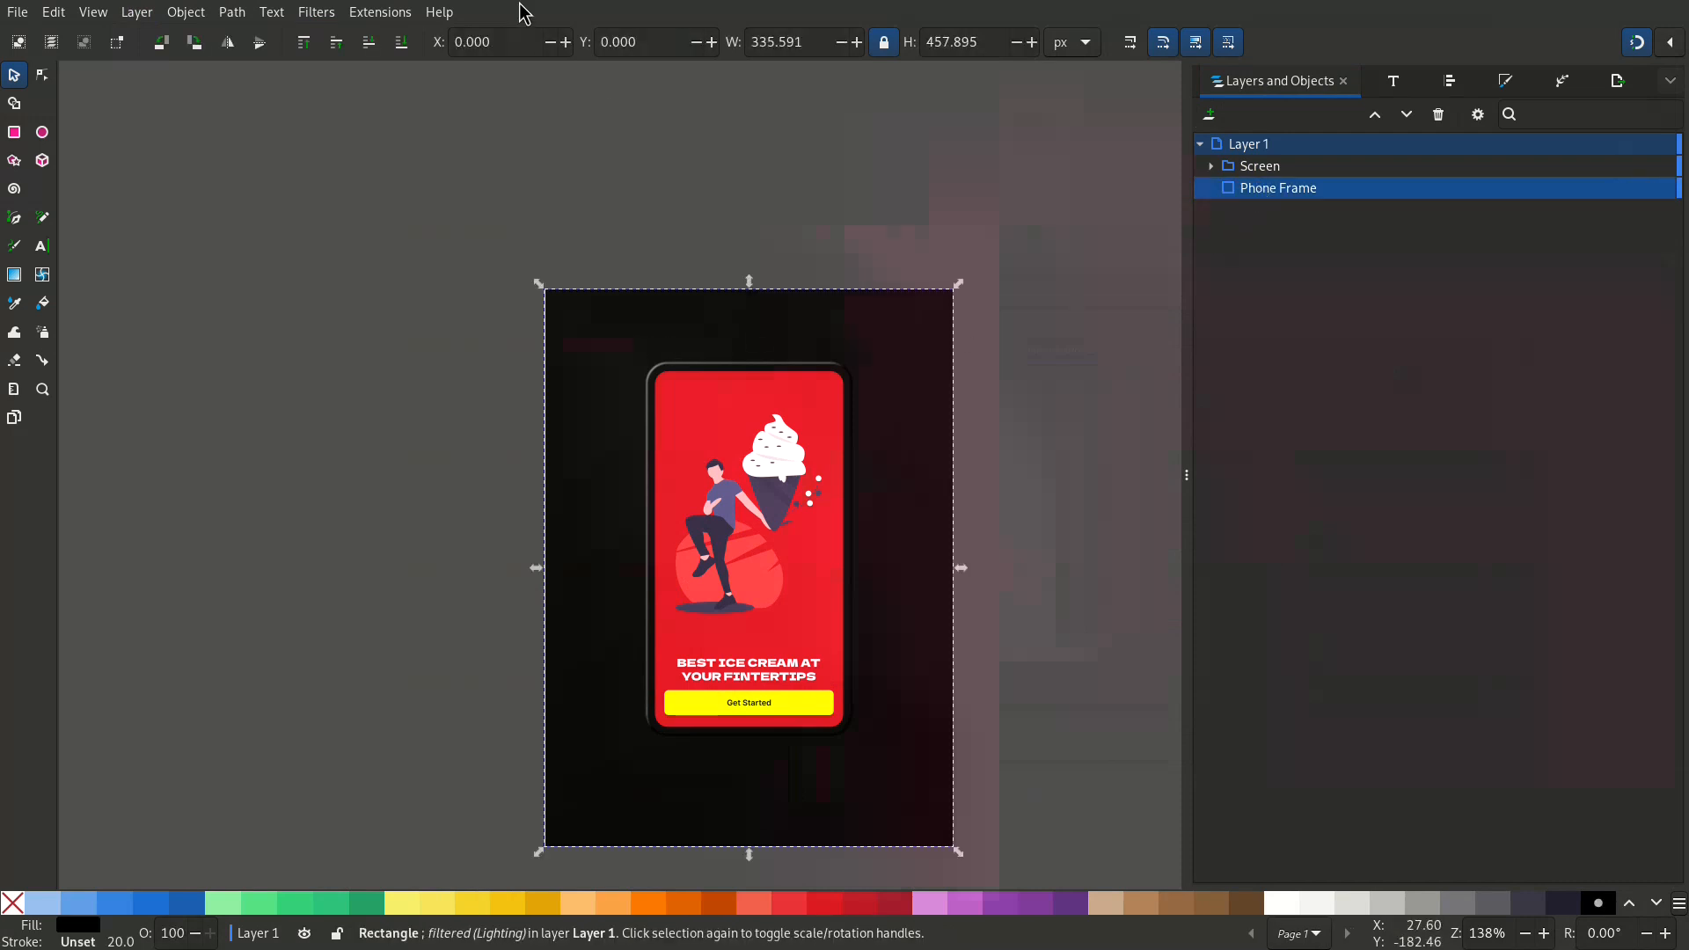
pyautogui.click(364, 18)
pyautogui.moveTo(321, 12)
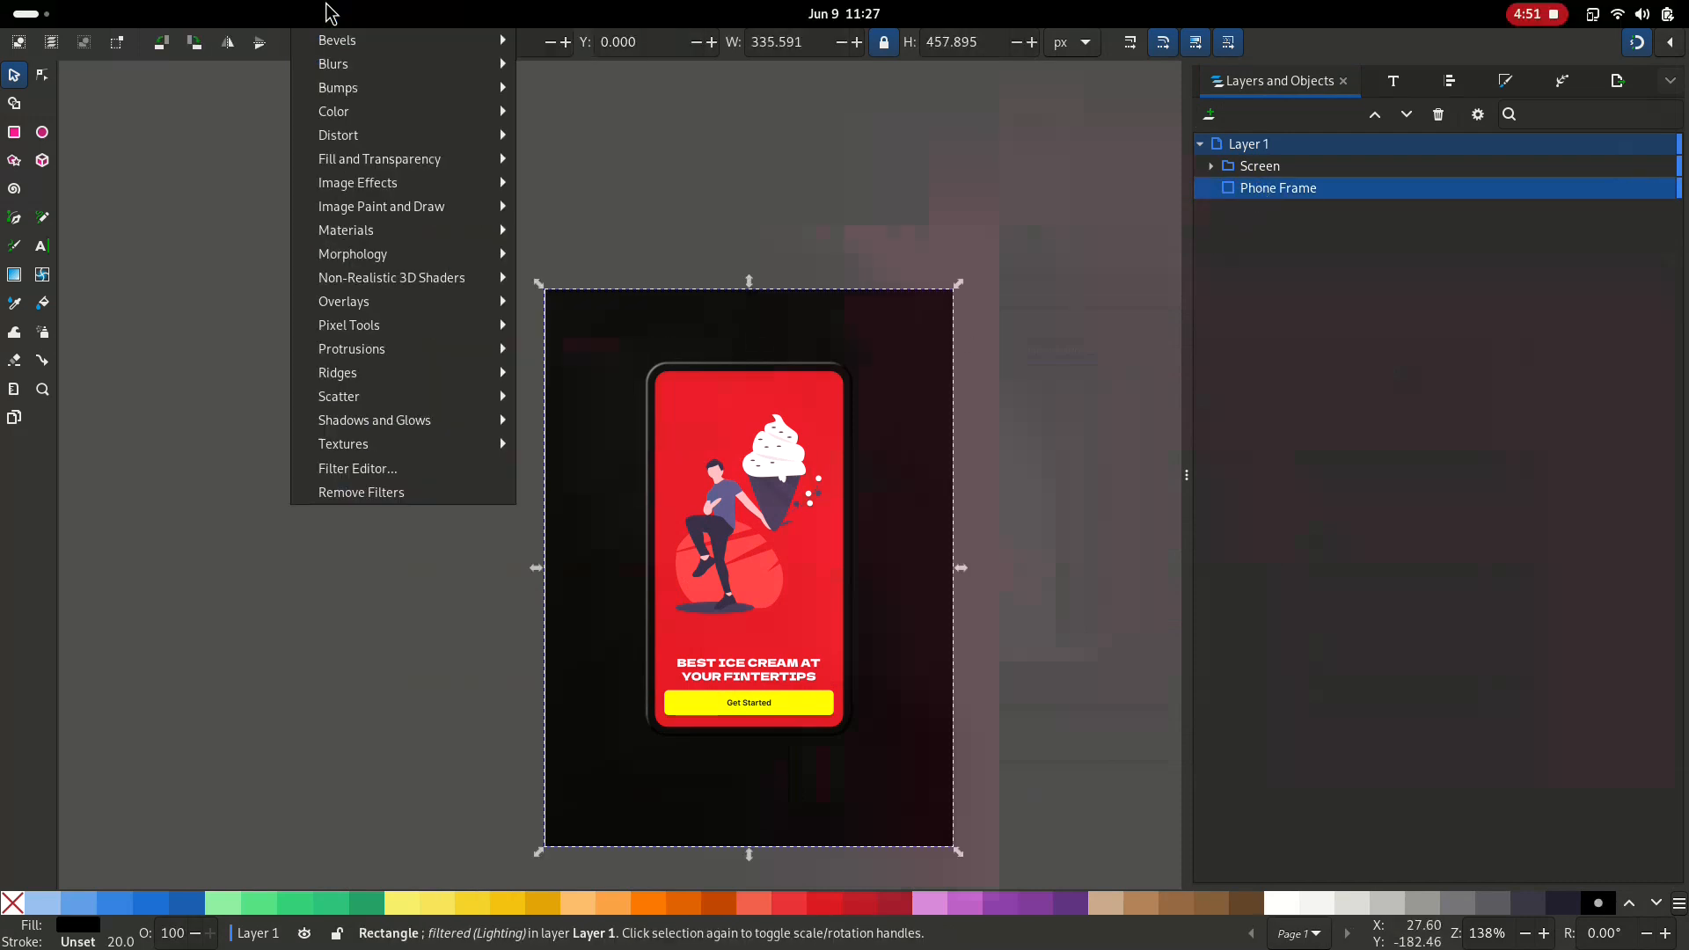
pyautogui.click(385, 493)
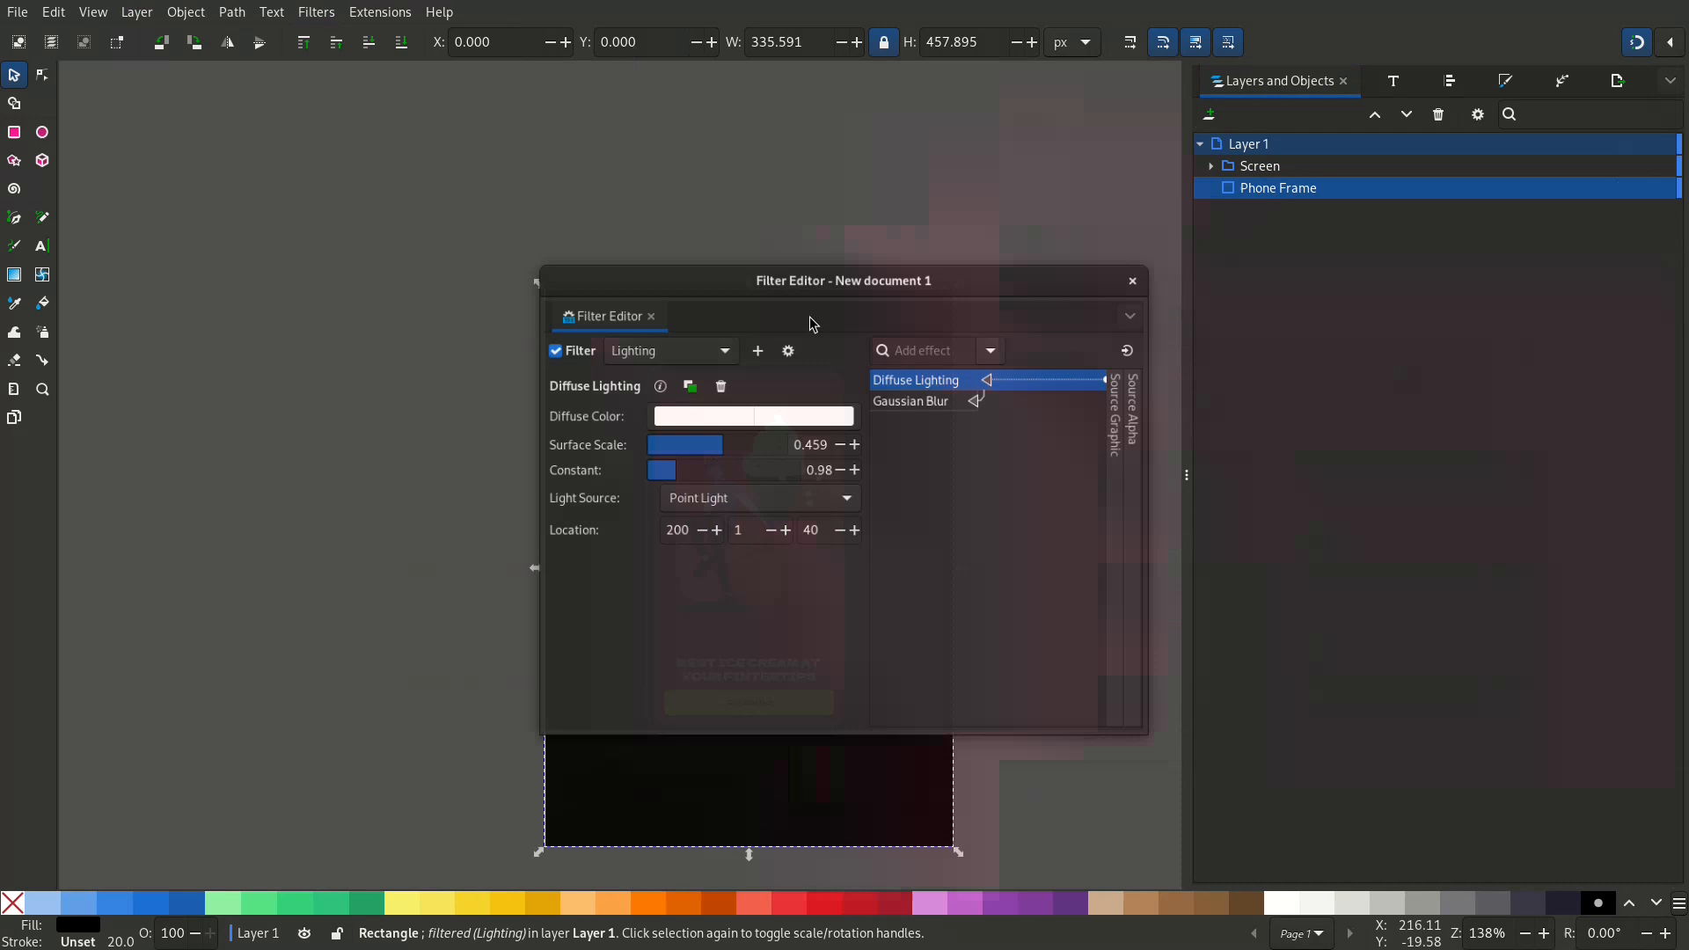
pyautogui.moveTo(803, 282); pyautogui.dragTo(1201, 261)
pyautogui.click(1130, 407)
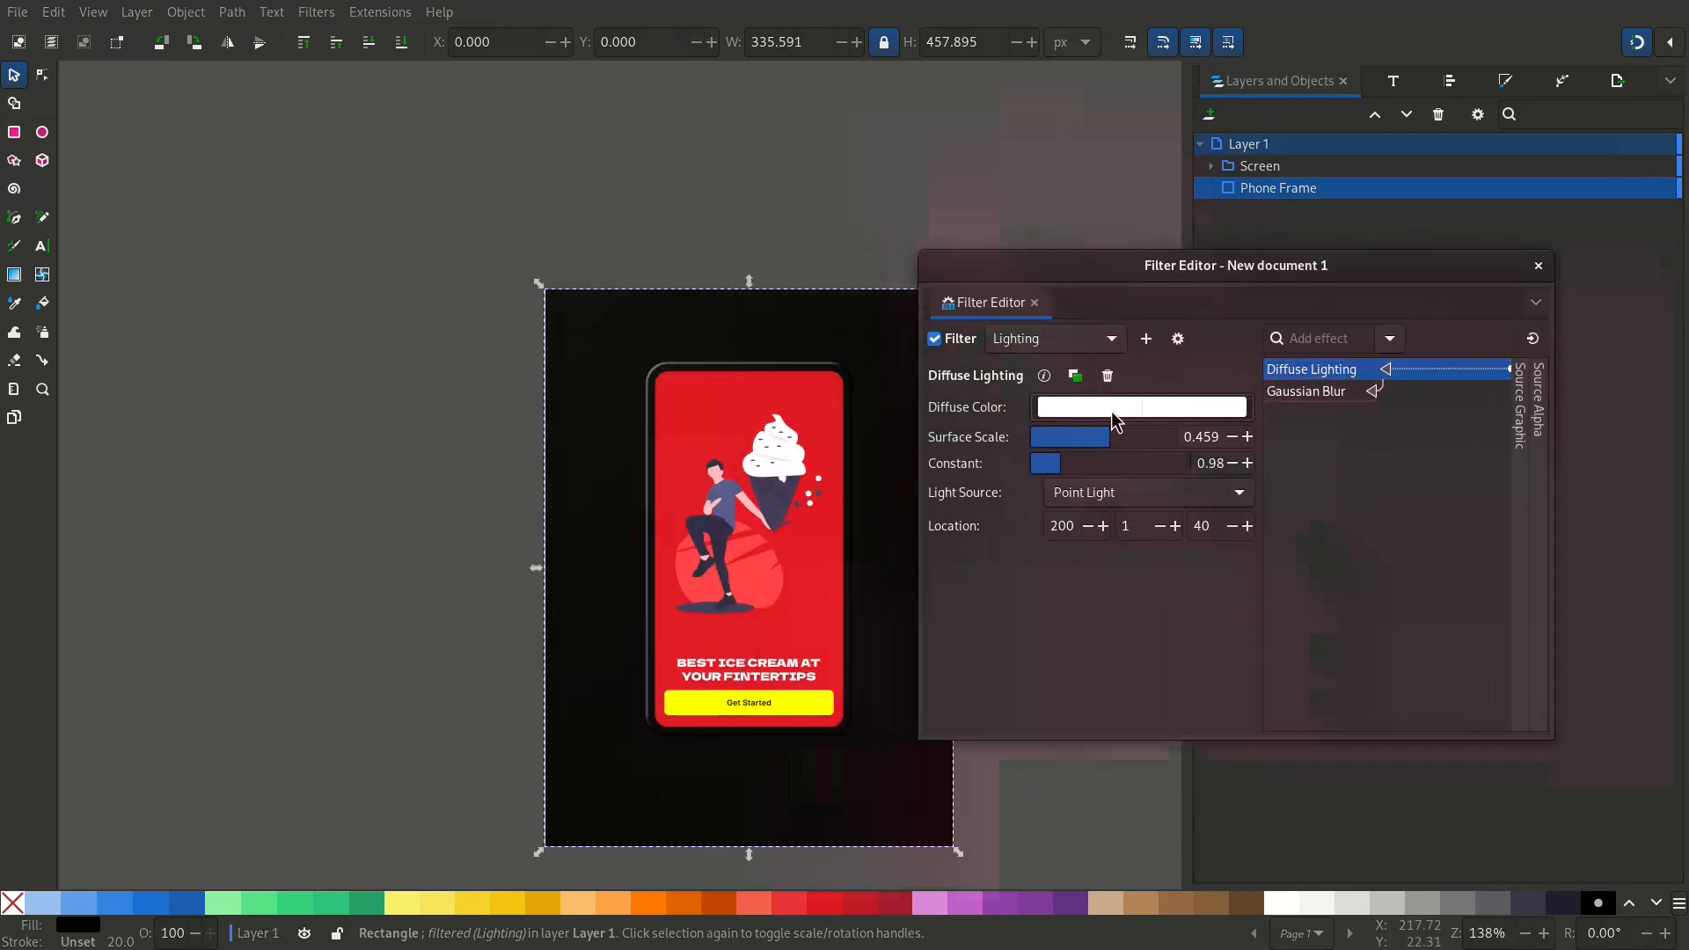
pyautogui.moveTo(841, 490); pyautogui.dragTo(842, 503)
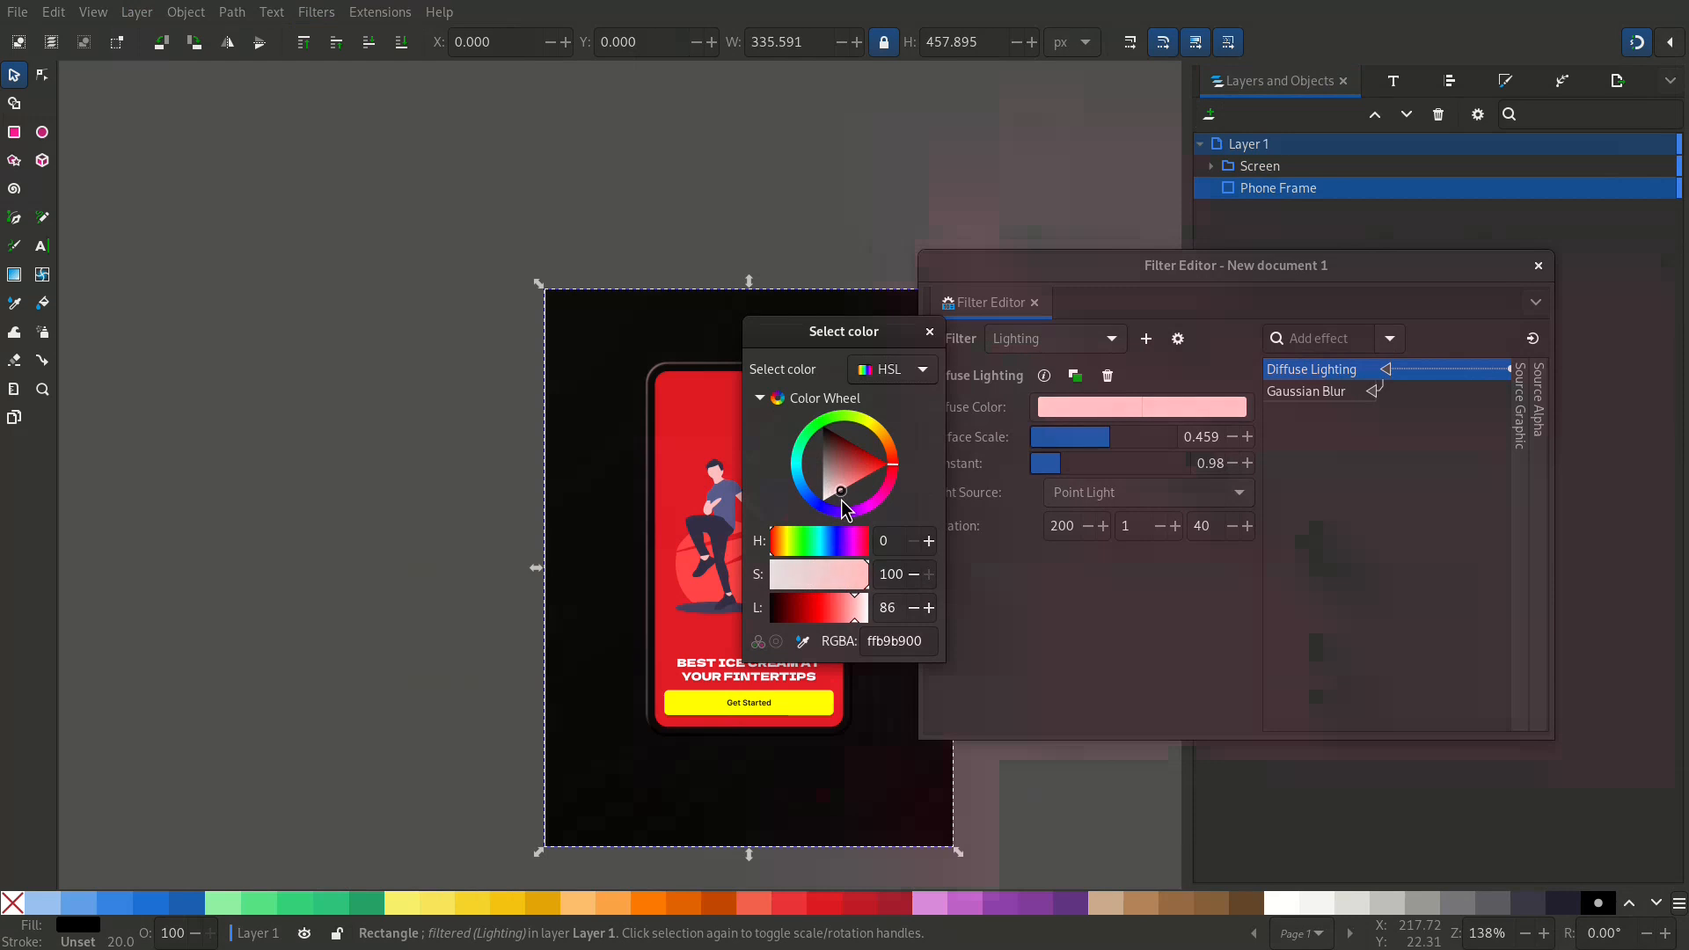
pyautogui.click(931, 333)
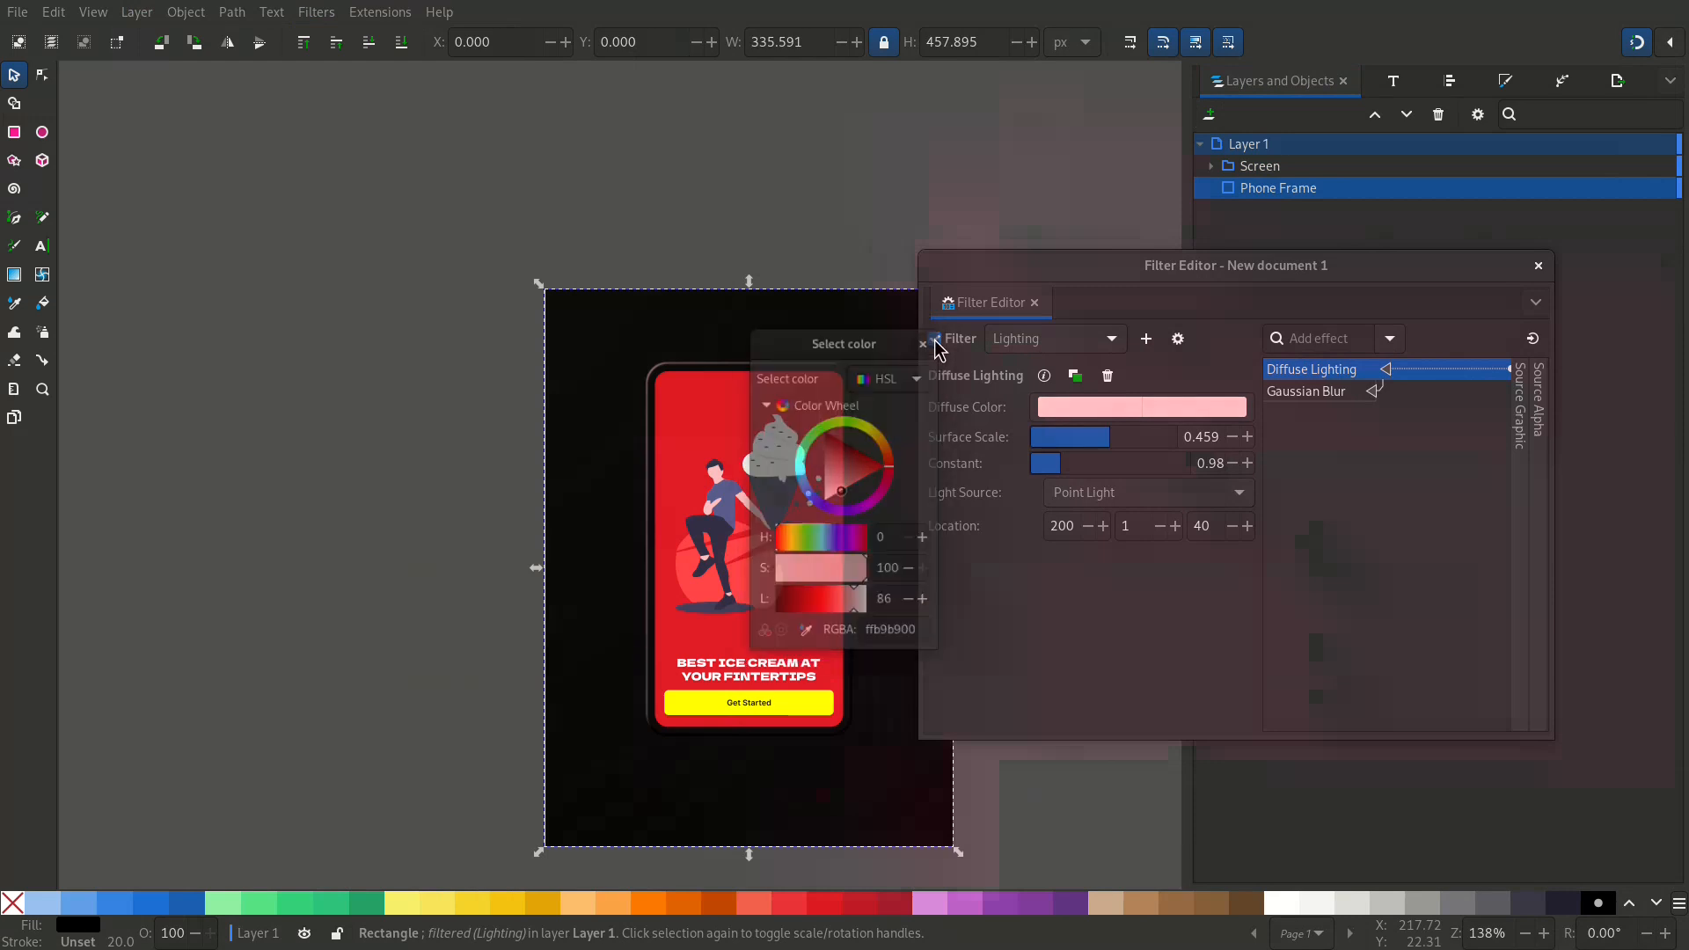
pyautogui.click(1538, 265)
pyautogui.scroll(1, 778, 577)
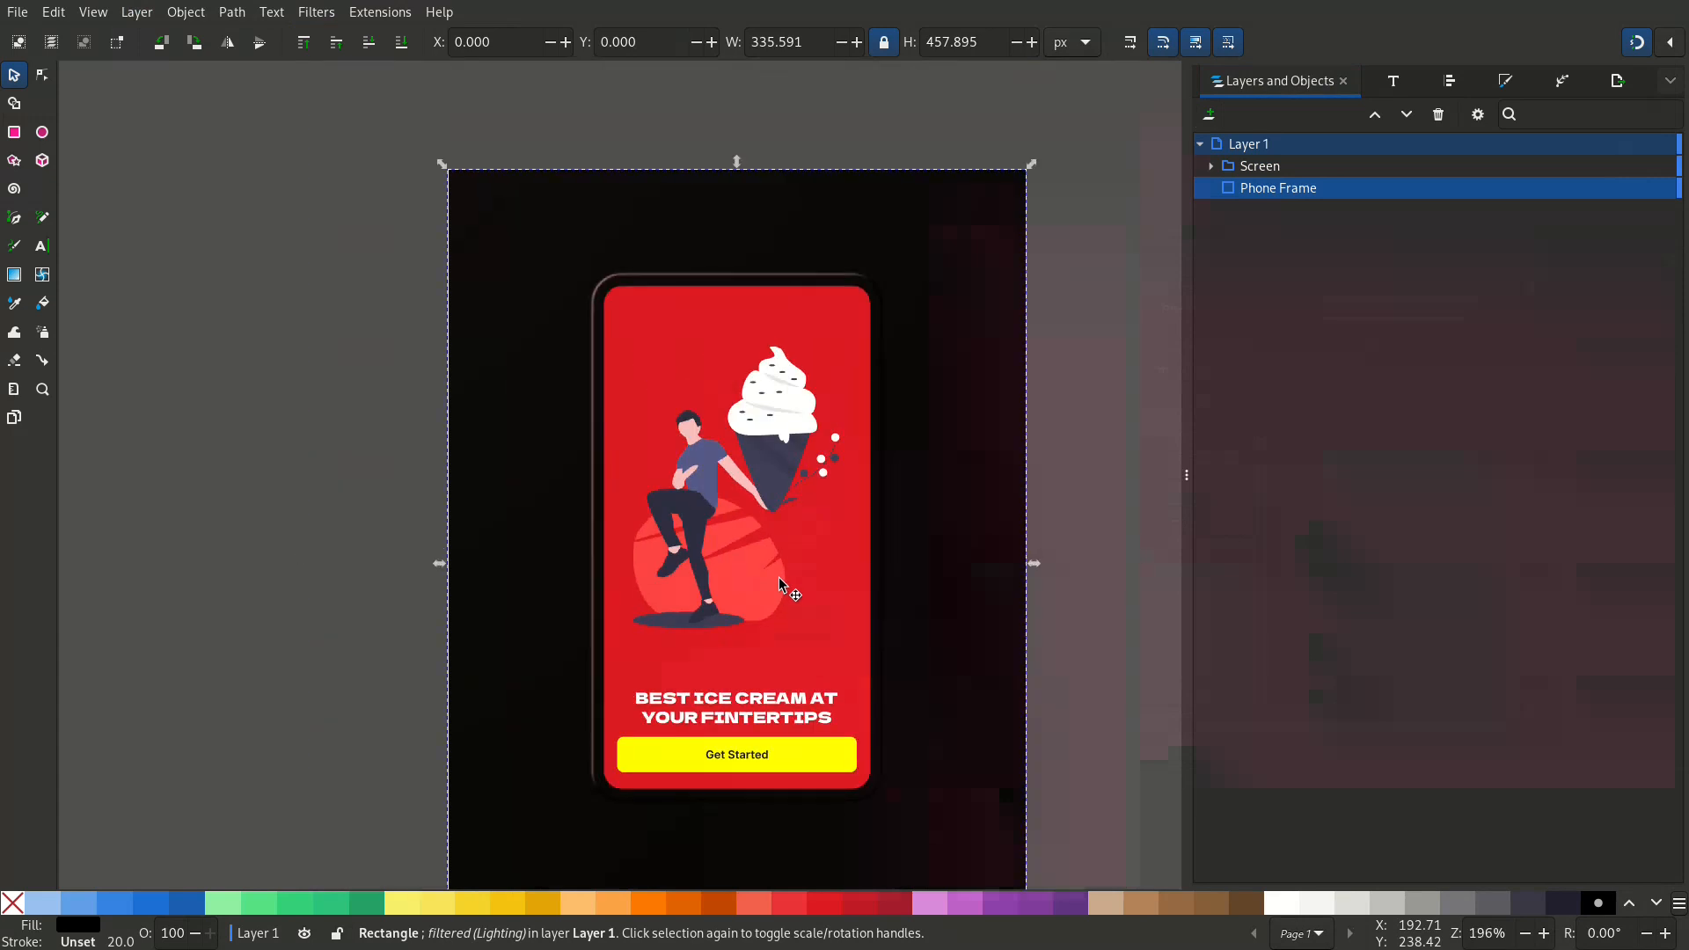
pyautogui.moveTo(830, 588); pyautogui.dragTo(750, 552)
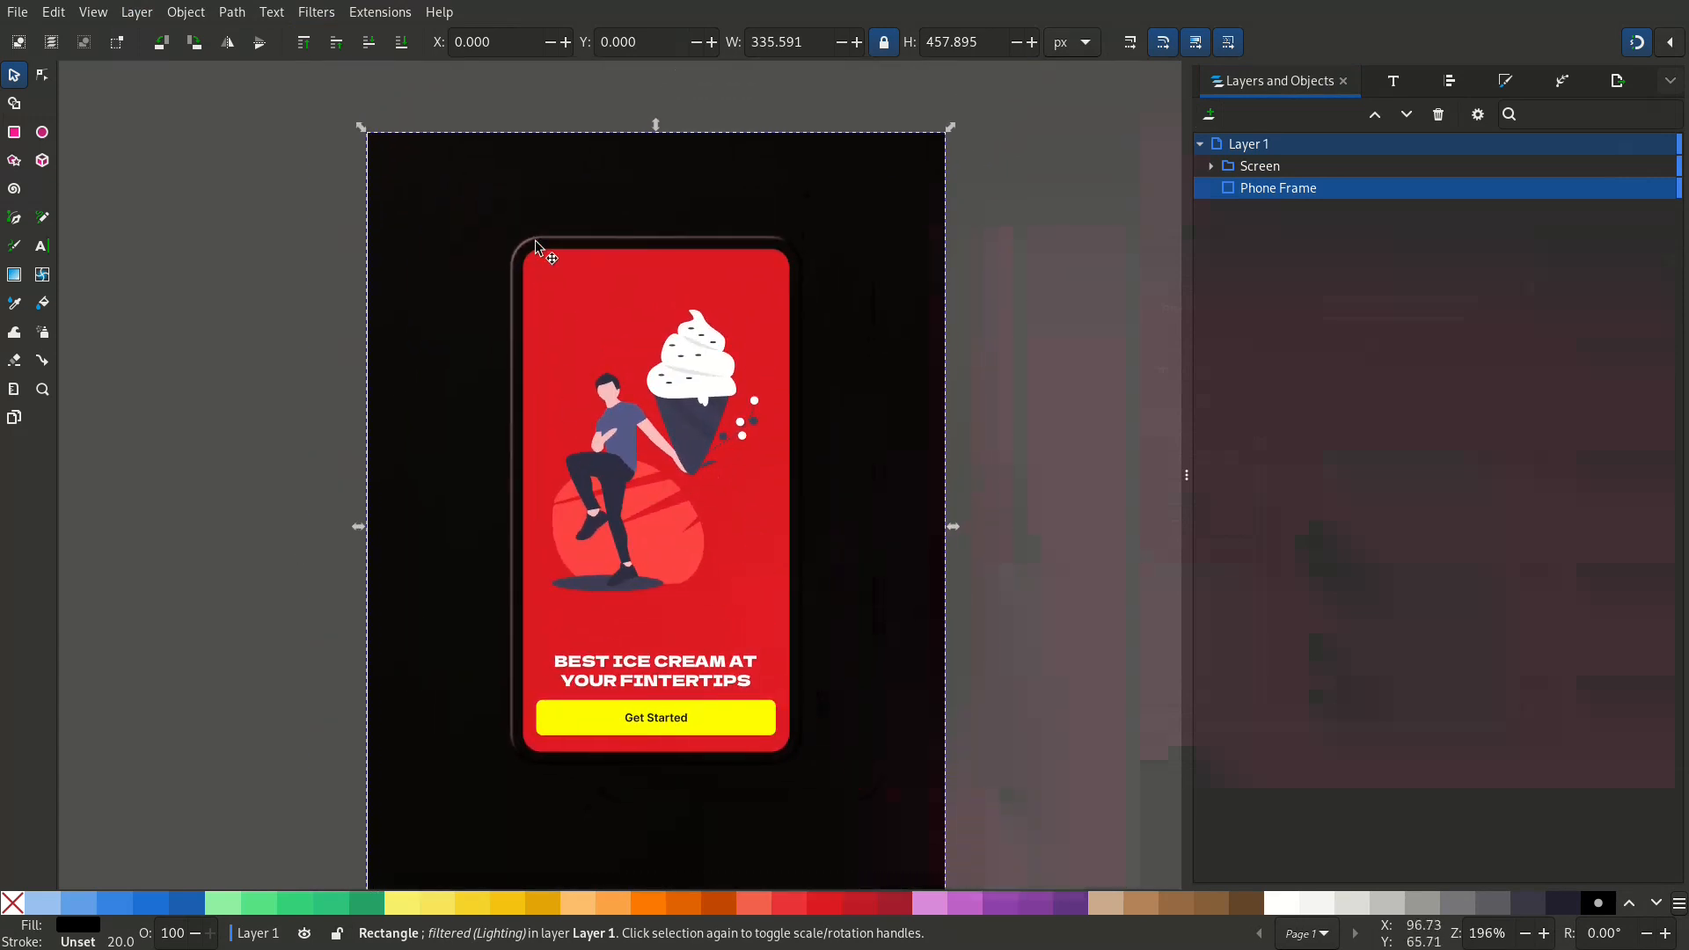